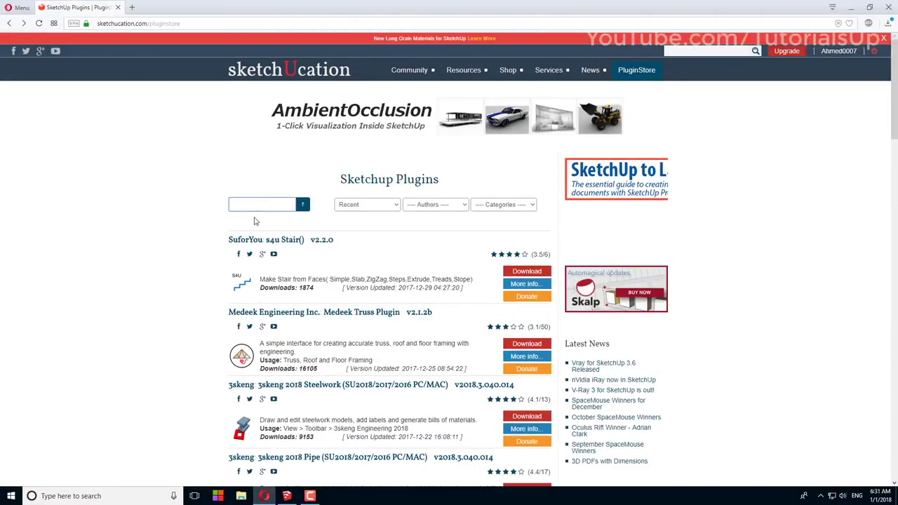
# Start a PluginStore search for 'Gr' to get the gradientator suggestion
pyautogui.write('Gr')
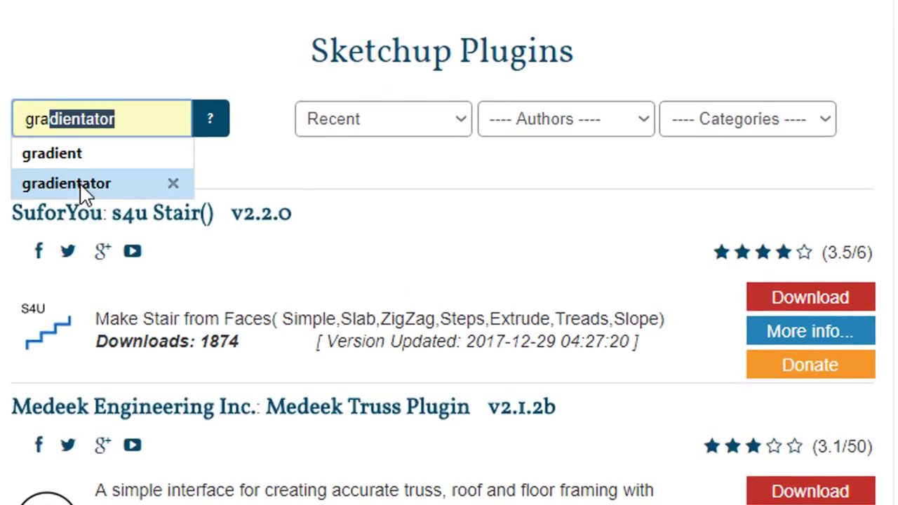
# Search for gradientator, download Gradientator v1.21, and show gradientator_v1.21.rbz in Downloads
pyautogui.click(84, 184)
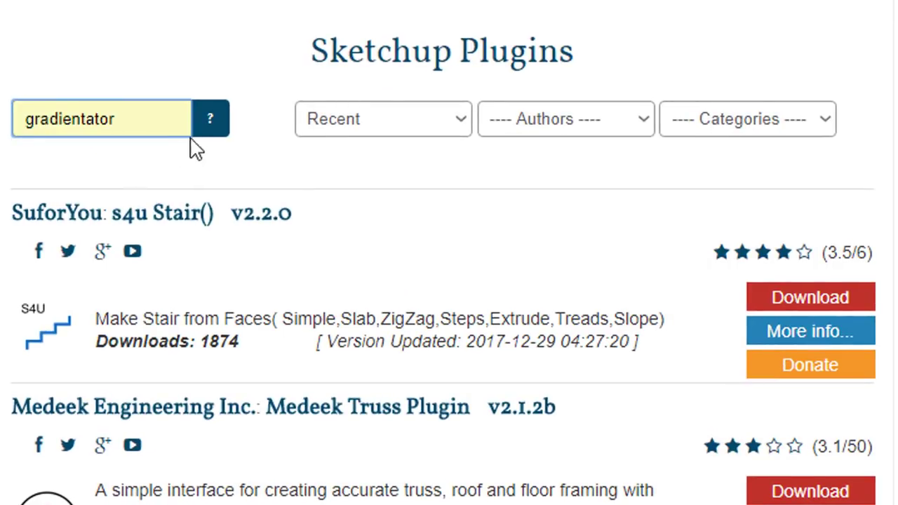
pyautogui.click(215, 127)
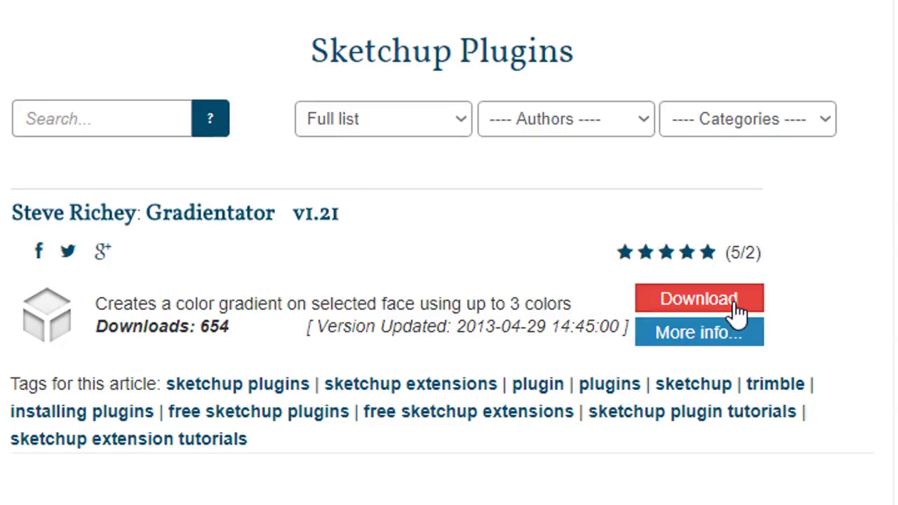
pyautogui.click(739, 313)
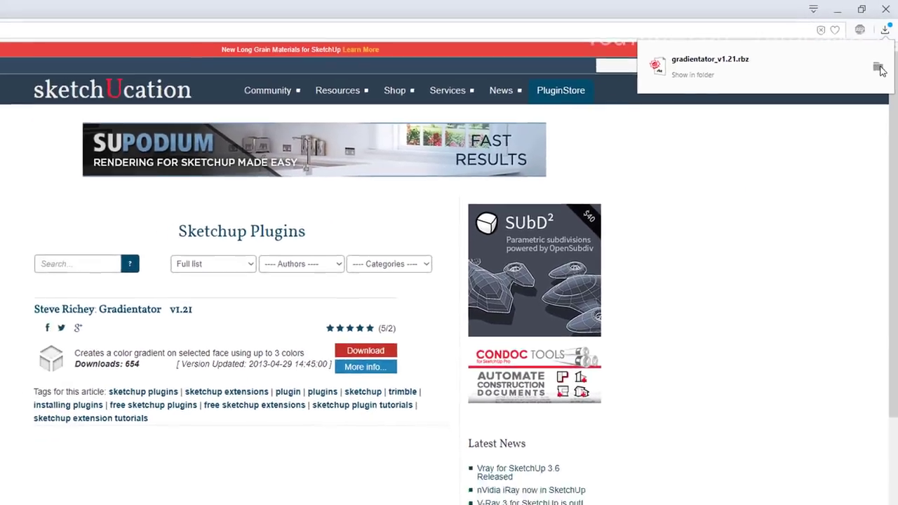
pyautogui.click(875, 73)
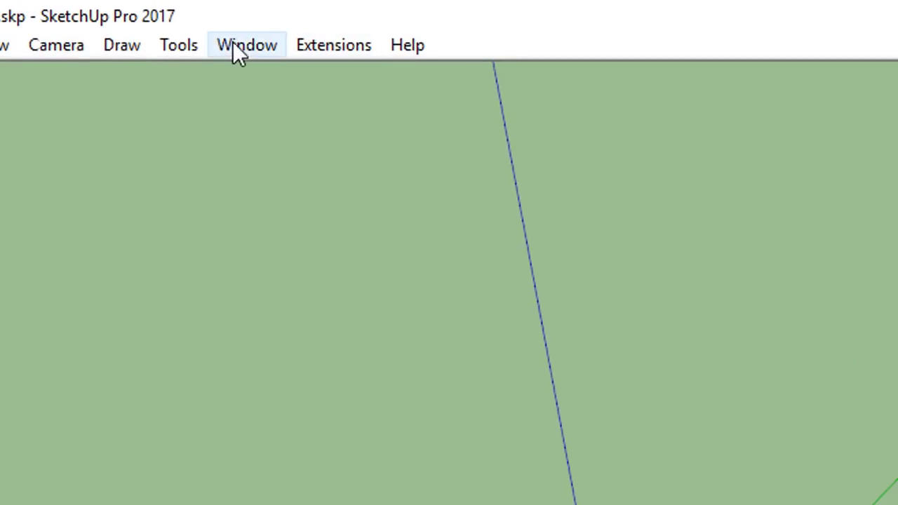
# Install gradientator_v1.21.rbz via the Extension Manager, then check the Extensions menu for it
pyautogui.click(233, 44)
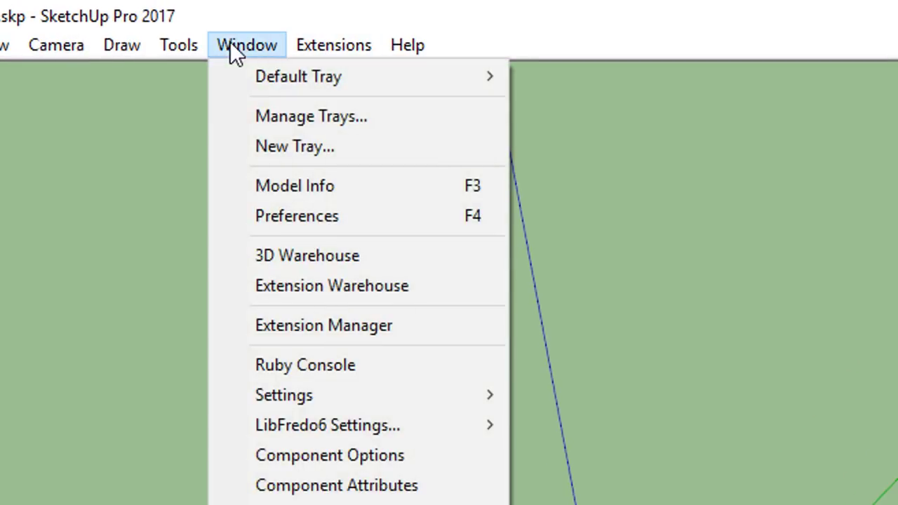
pyautogui.click(370, 326)
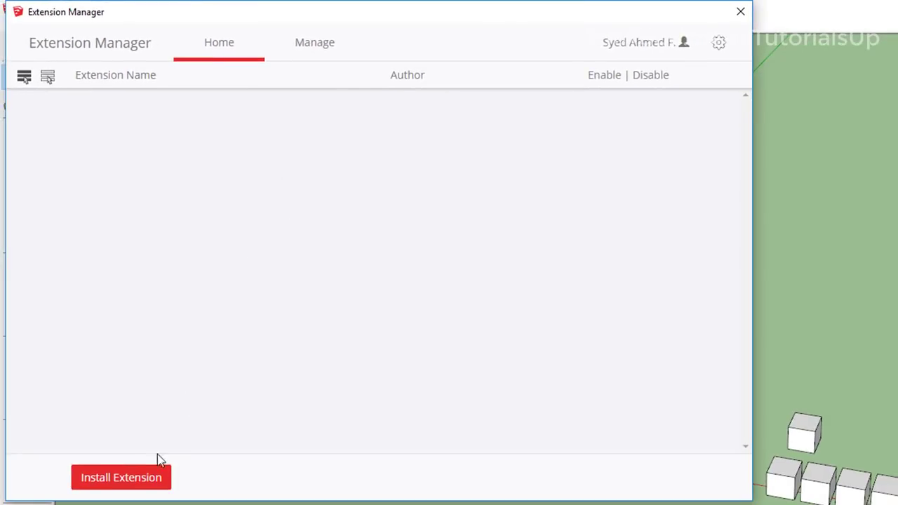
pyautogui.click(148, 482)
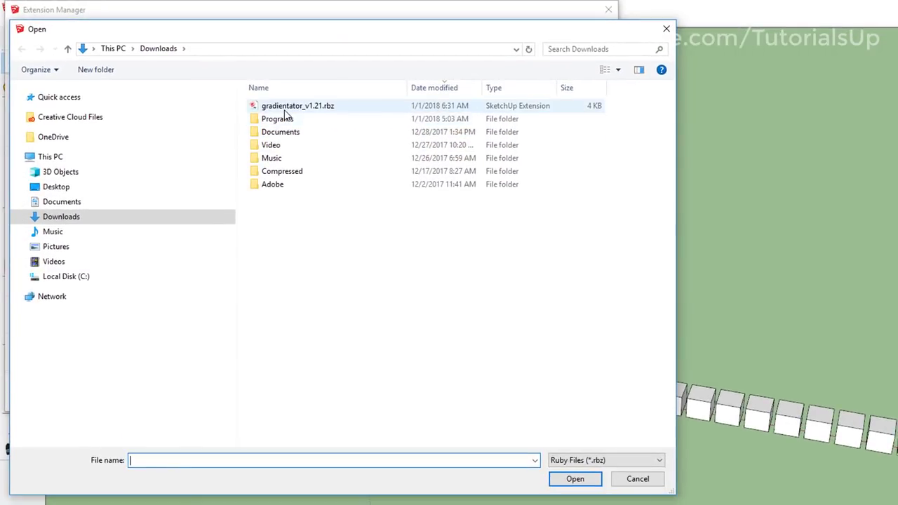
pyautogui.click(285, 110)
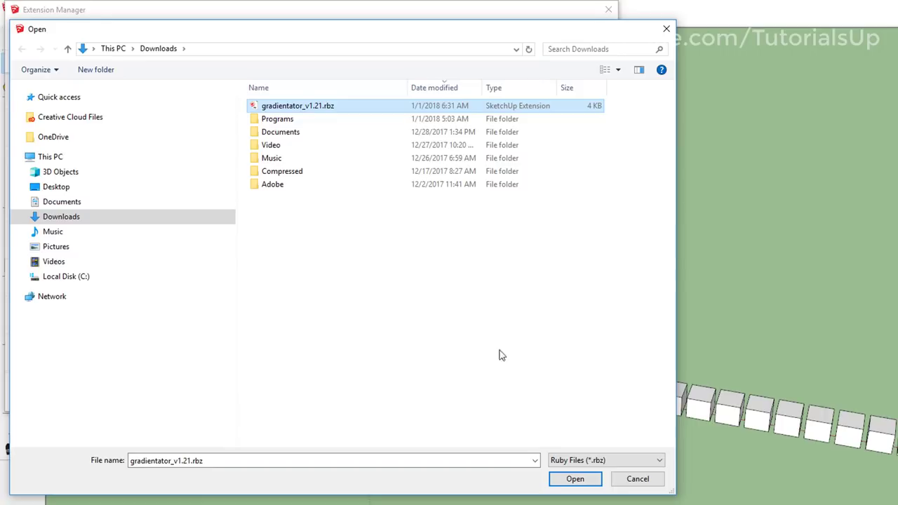
pyautogui.click(573, 482)
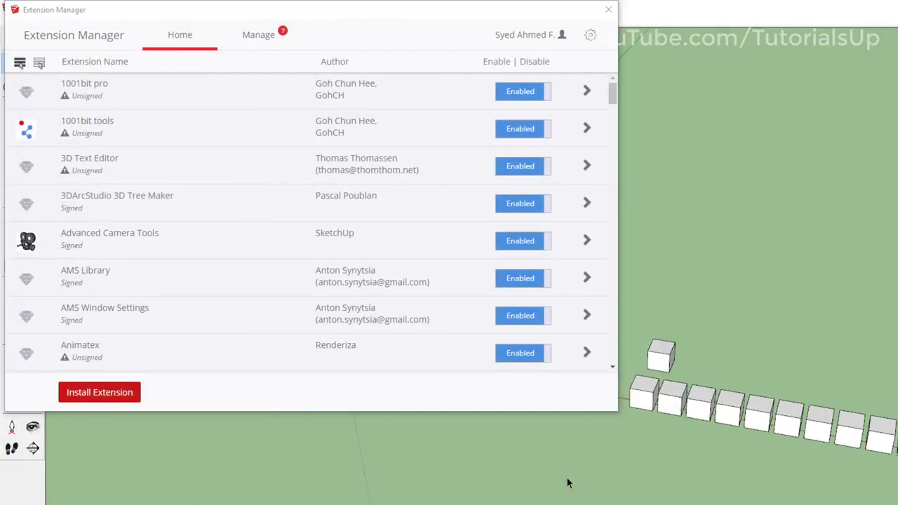
pyautogui.click(609, 10)
pyautogui.click(208, 20)
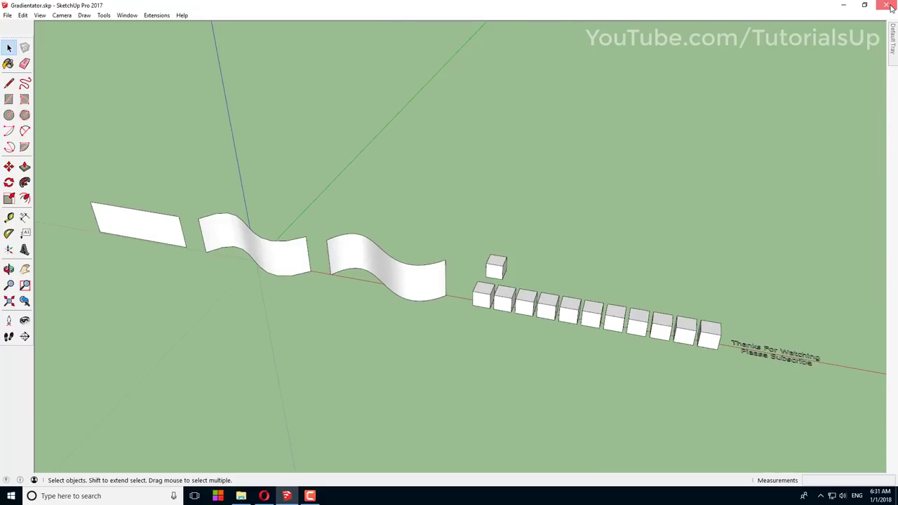
# Restart SketchUp, move the gradientator.rb load error aside, and return to the Downloads folder
pyautogui.click(889, 7)
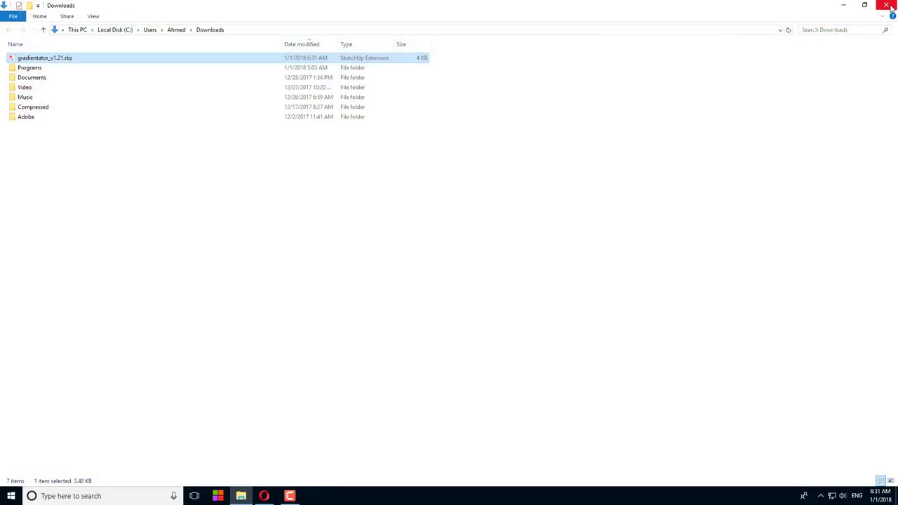
pyautogui.click(845, 6)
pyautogui.click(845, 6)
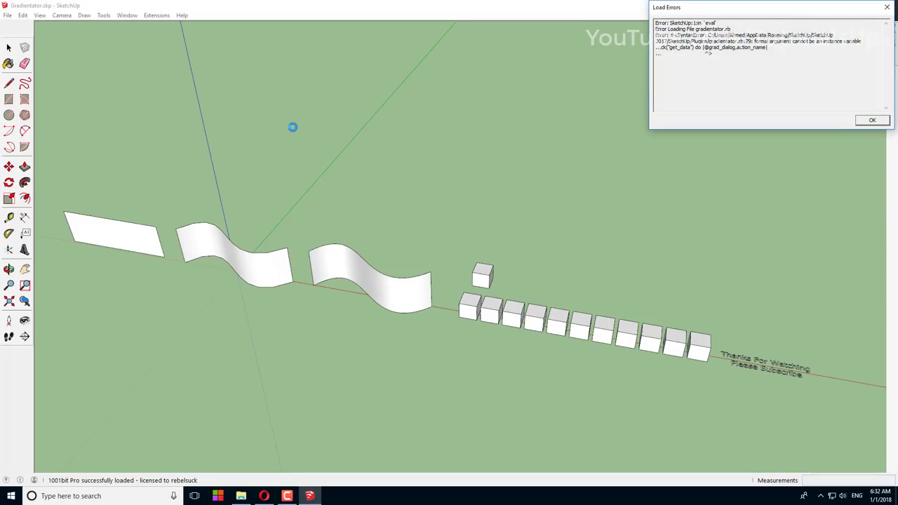
pyautogui.moveTo(749, 13)
pyautogui.mouseDown()
pyautogui.moveTo(592, 92)
pyautogui.moveTo(411, 120)
pyautogui.moveTo(444, 177)
pyautogui.mouseUp()
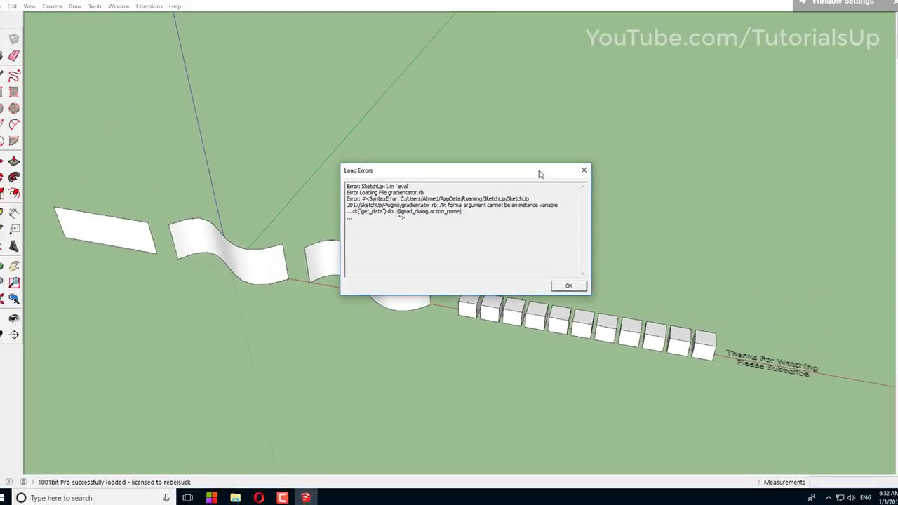
pyautogui.click(242, 497)
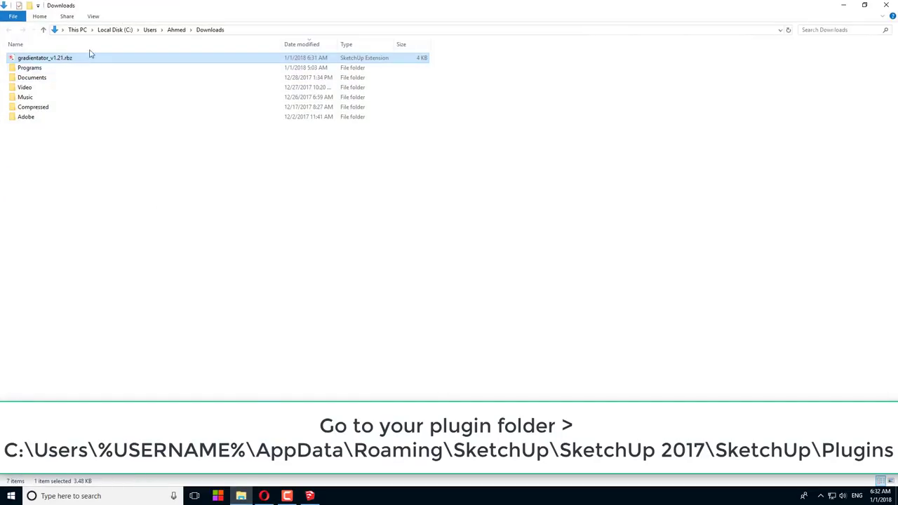
# Browse to C:\Users\user\AppData\Roaming\SketchUp\SketchUp 2017\SketchUp\Plugins and search for gradientator
pyautogui.click(78, 30)
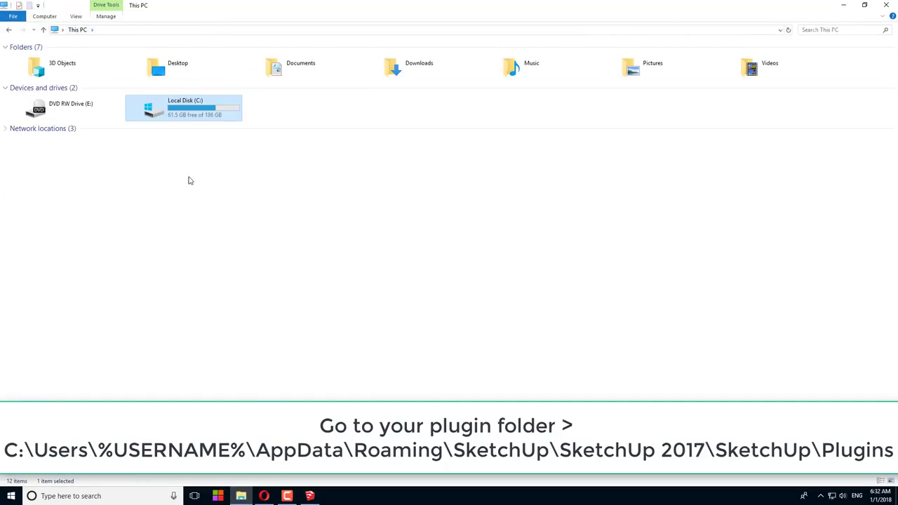
pyautogui.doubleClick(160, 117)
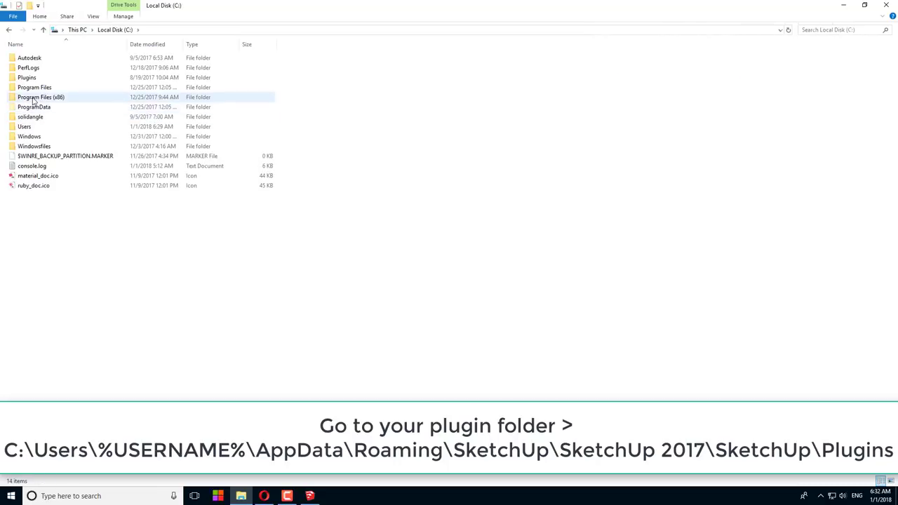
pyautogui.doubleClick(38, 128)
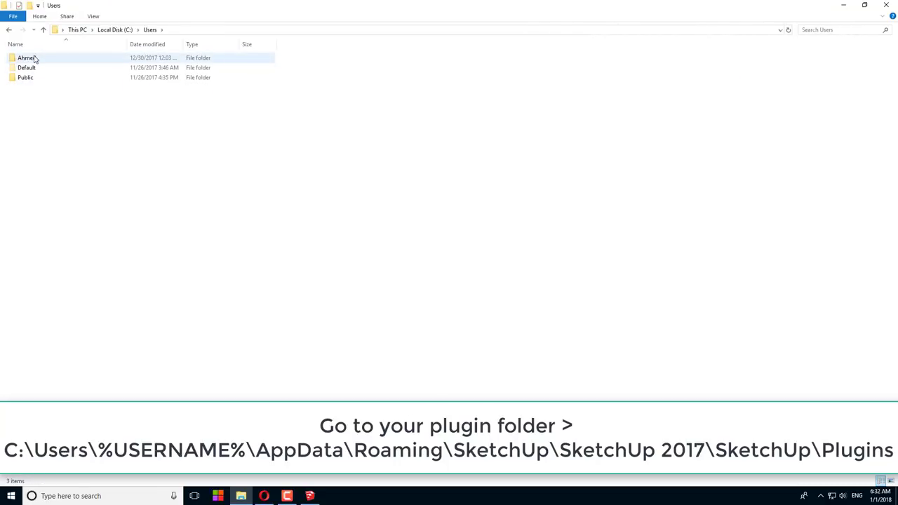
pyautogui.doubleClick(34, 58)
pyautogui.doubleClick(34, 107)
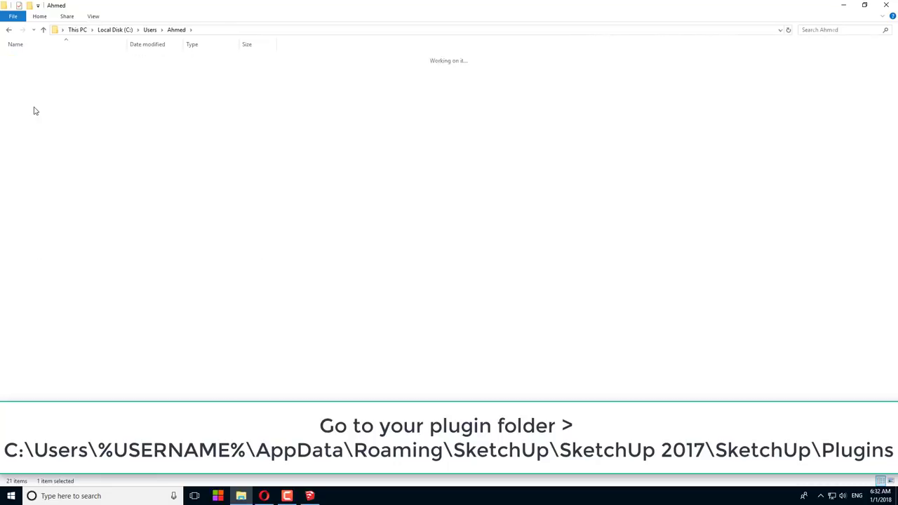
pyautogui.doubleClick(36, 79)
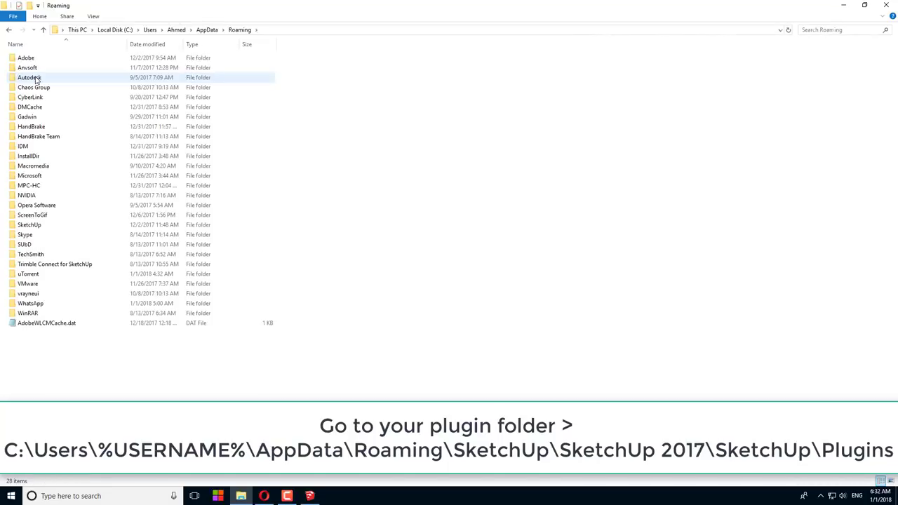
pyautogui.doubleClick(38, 225)
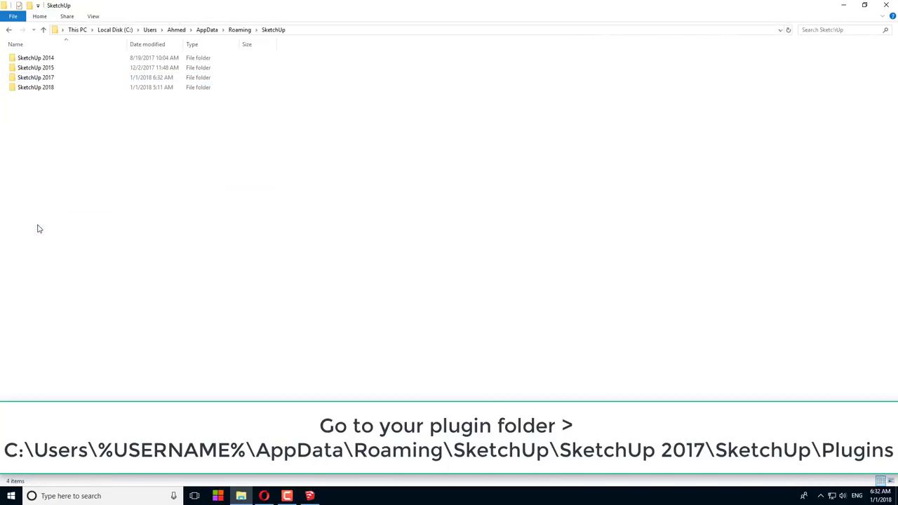
pyautogui.doubleClick(47, 79)
pyautogui.doubleClick(40, 68)
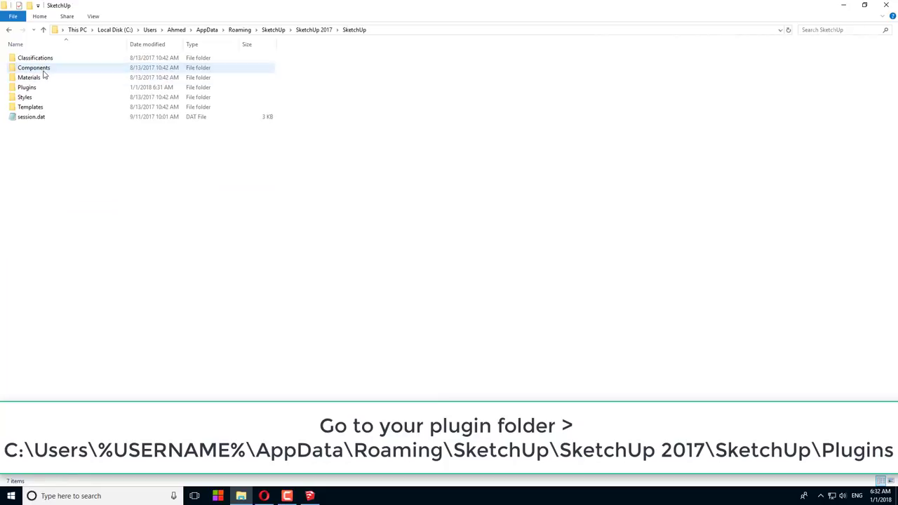
pyautogui.doubleClick(39, 87)
pyautogui.write('gr')
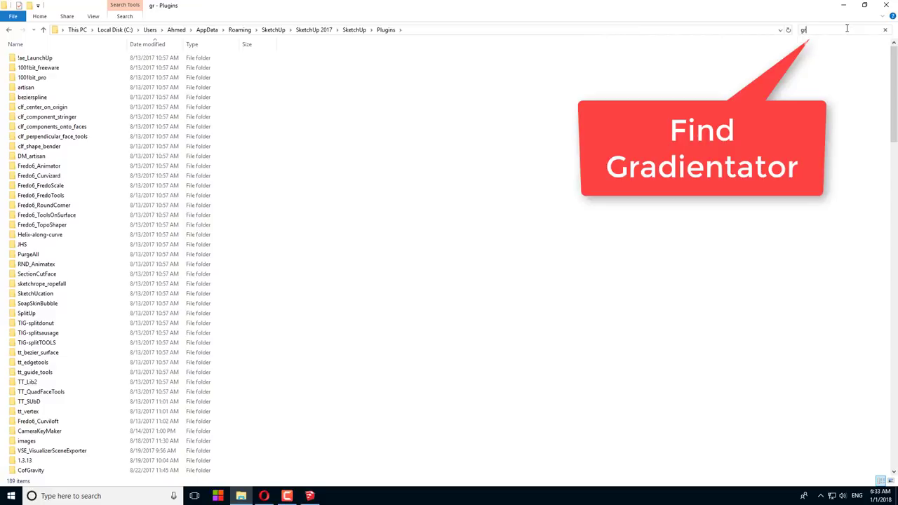
pyautogui.write('ad')
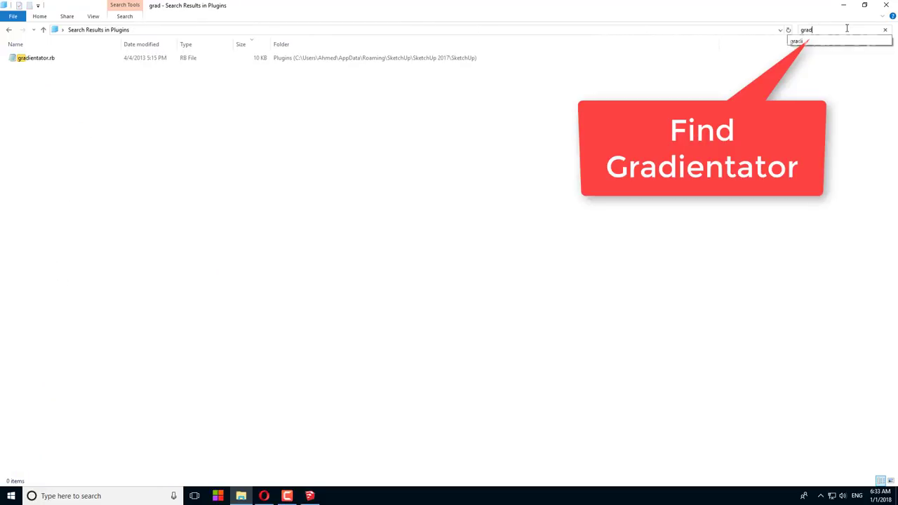
pyautogui.write('ien')
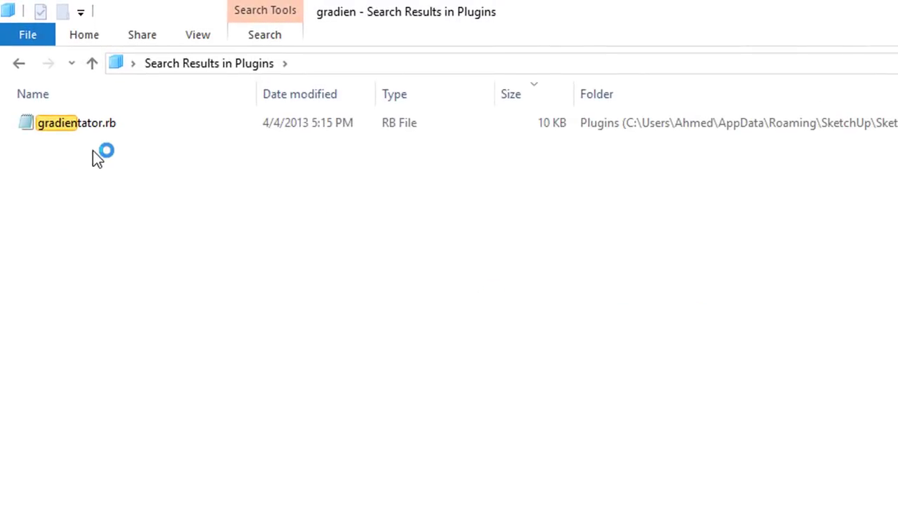
# Open gradientator.rb in Notepad using Open With
pyautogui.click(90, 129)
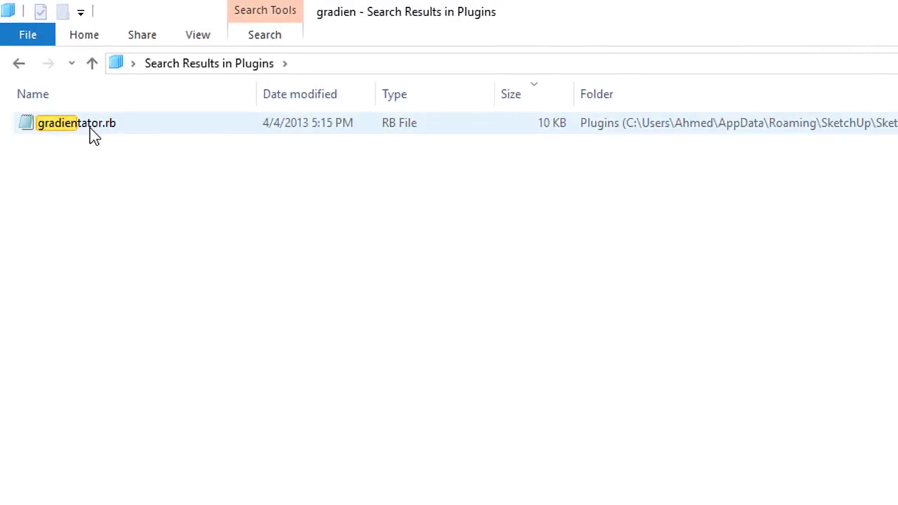
pyautogui.rightClick(61, 125)
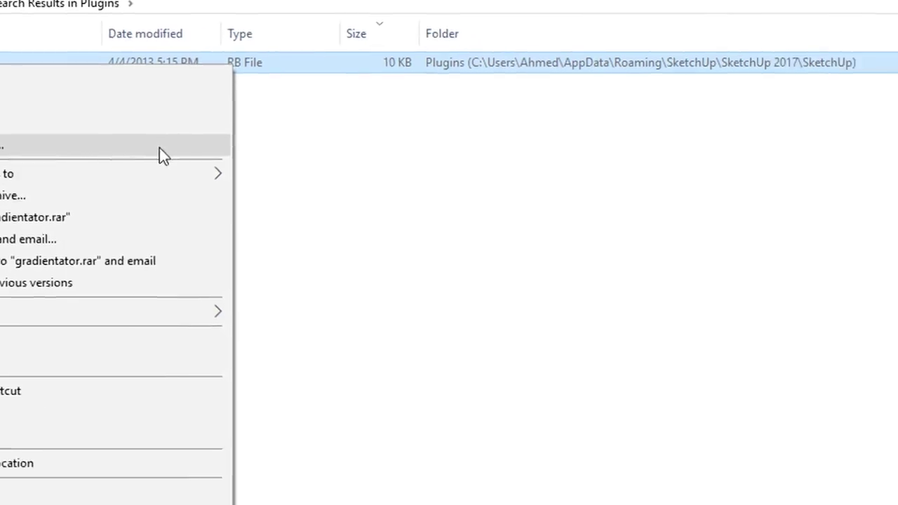
pyautogui.click(159, 206)
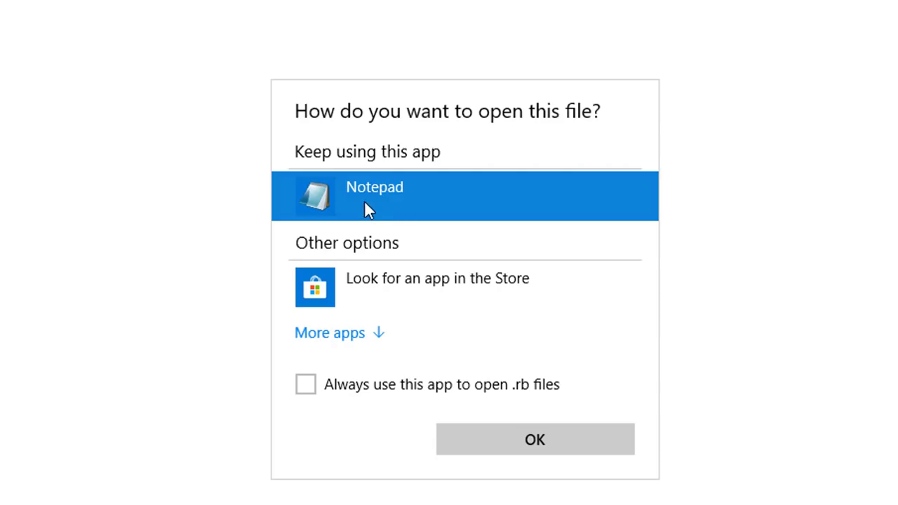
pyautogui.click(364, 202)
pyautogui.click(540, 436)
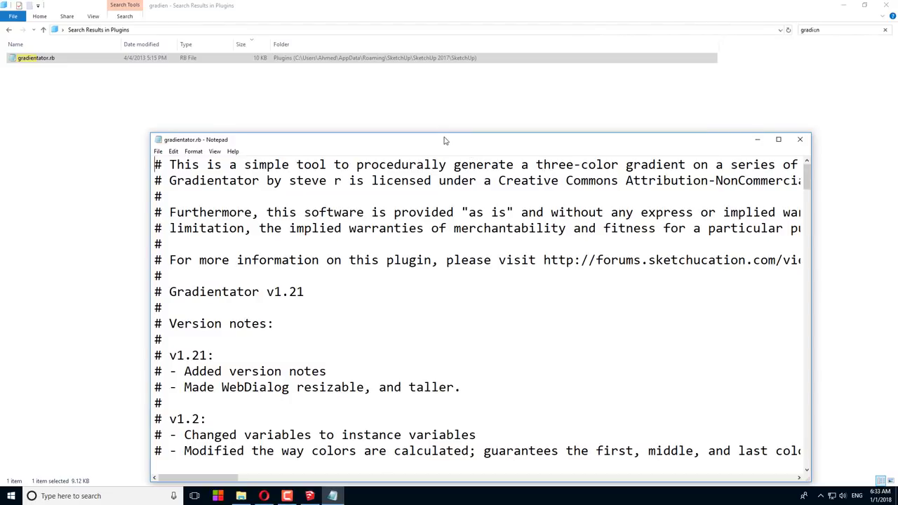
pyautogui.moveTo(444, 141); pyautogui.dragTo(416, 81)
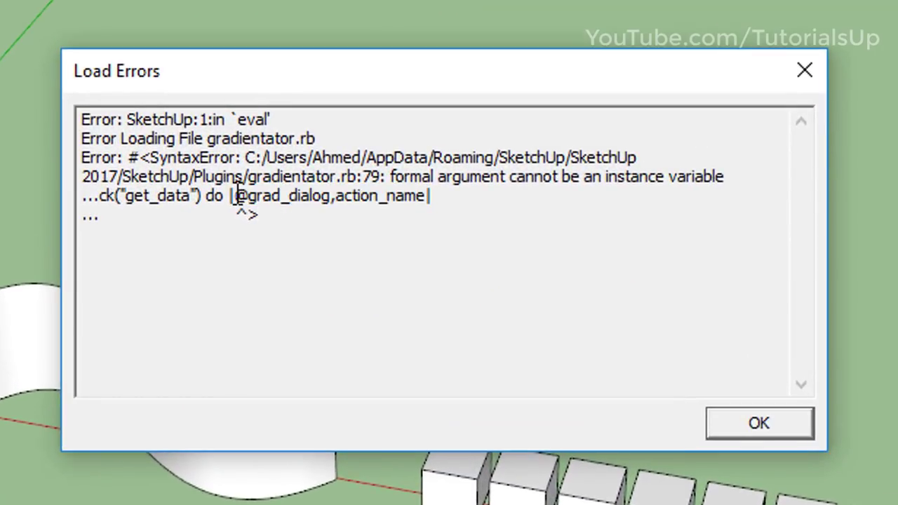
pyautogui.moveTo(236, 196); pyautogui.dragTo(435, 197)
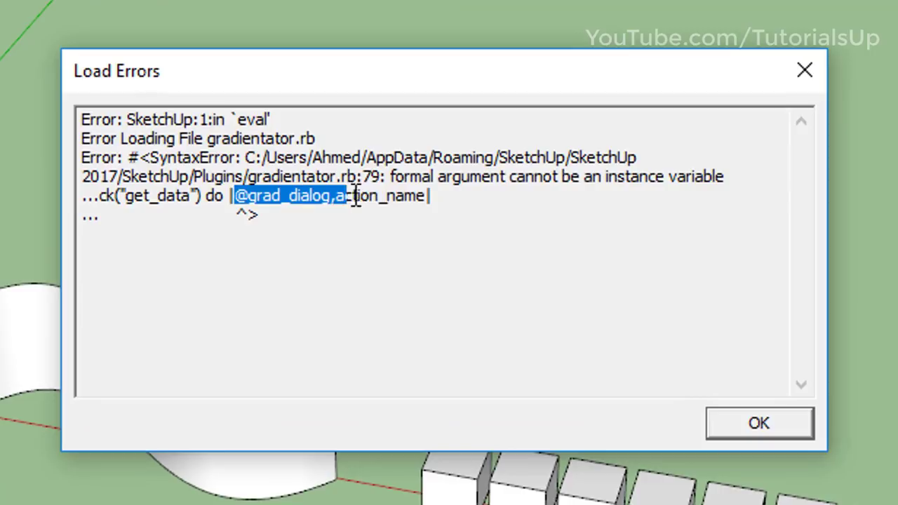
pyautogui.rightClick(399, 207)
pyautogui.click(486, 305)
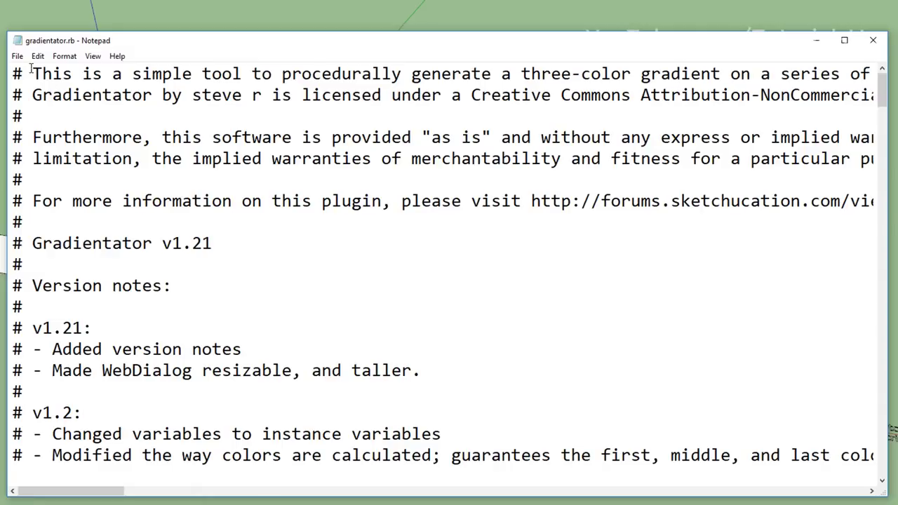
pyautogui.click(37, 58)
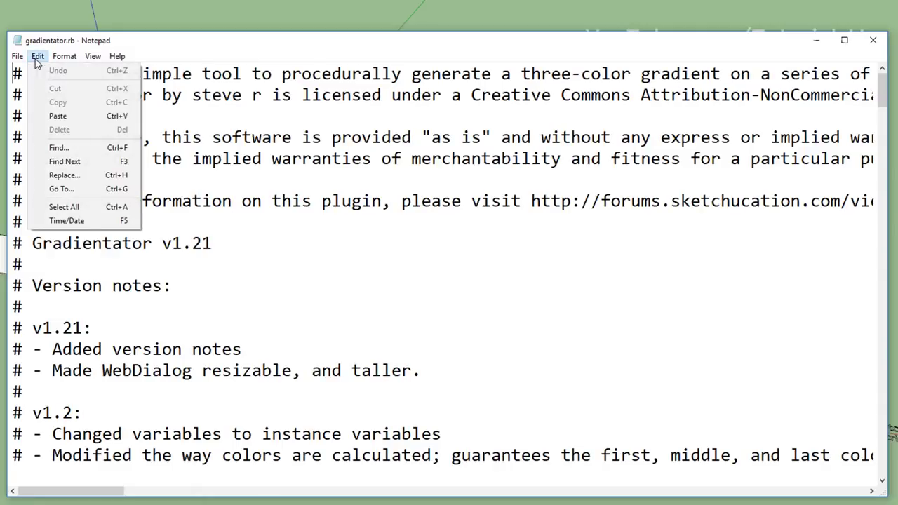
pyautogui.click(70, 148)
pyautogui.rightClick(114, 169)
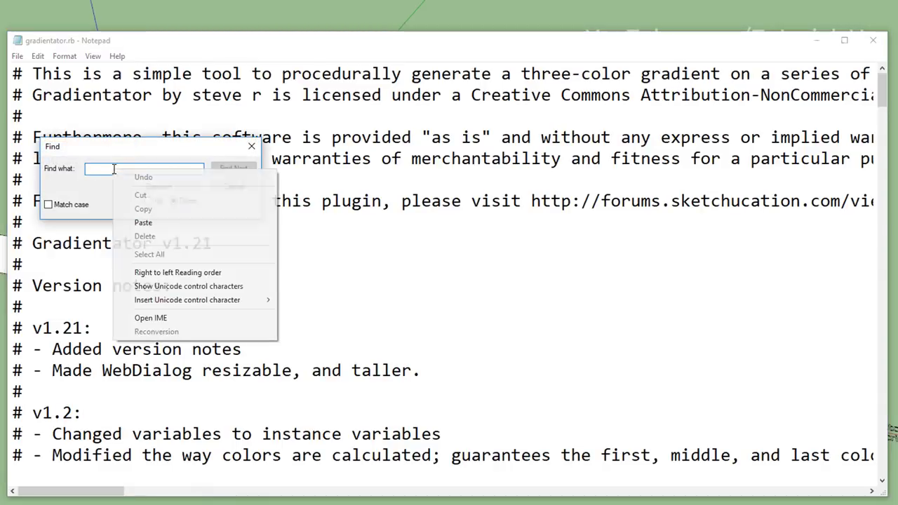
pyautogui.click(144, 220)
pyautogui.click(238, 170)
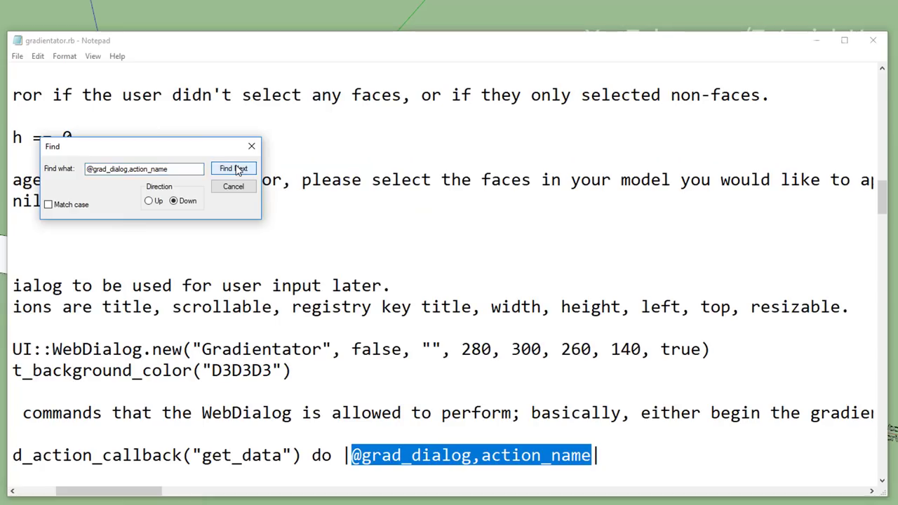
pyautogui.moveTo(208, 157)
pyautogui.mouseDown()
pyautogui.moveTo(412, 223)
pyautogui.moveTo(512, 296)
pyautogui.mouseUp()
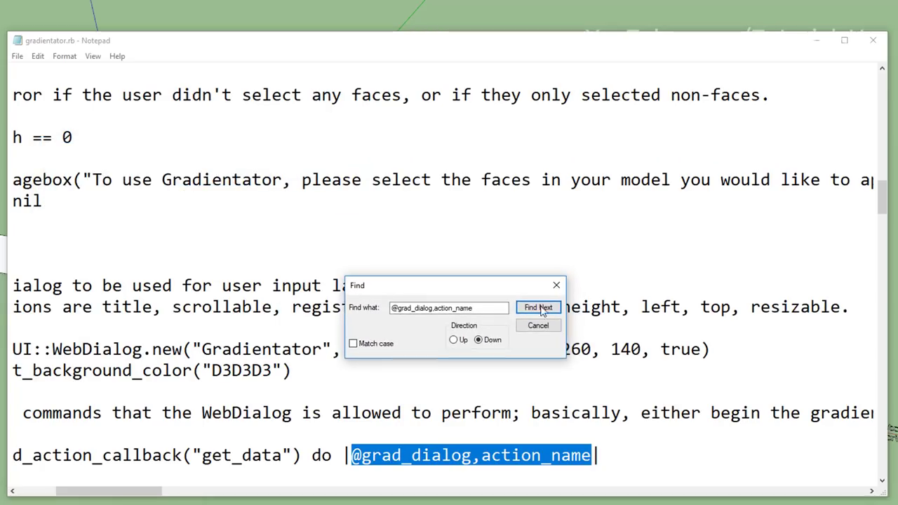
pyautogui.click(557, 285)
# Delete the @ so the callback reads |grad_dialog,action_name|
pyautogui.click(358, 460)
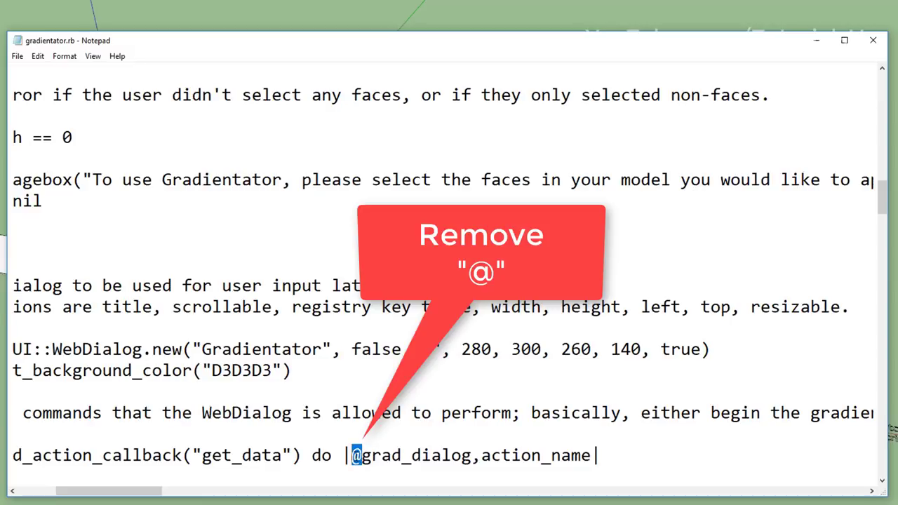
pyautogui.press('Delete')
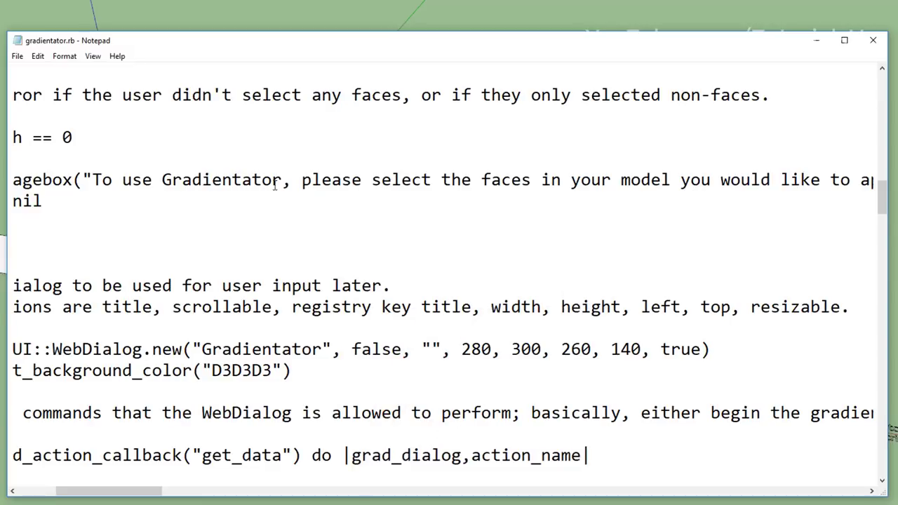
pyautogui.click(16, 57)
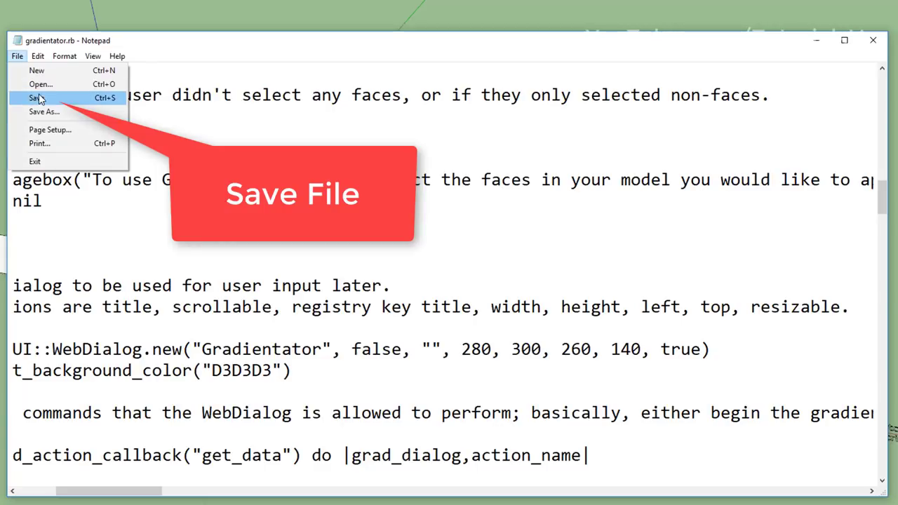
# Save gradientator.rb, close Notepad, SketchUp and Explorer, then relaunch the Gradientator model
pyautogui.click(75, 102)
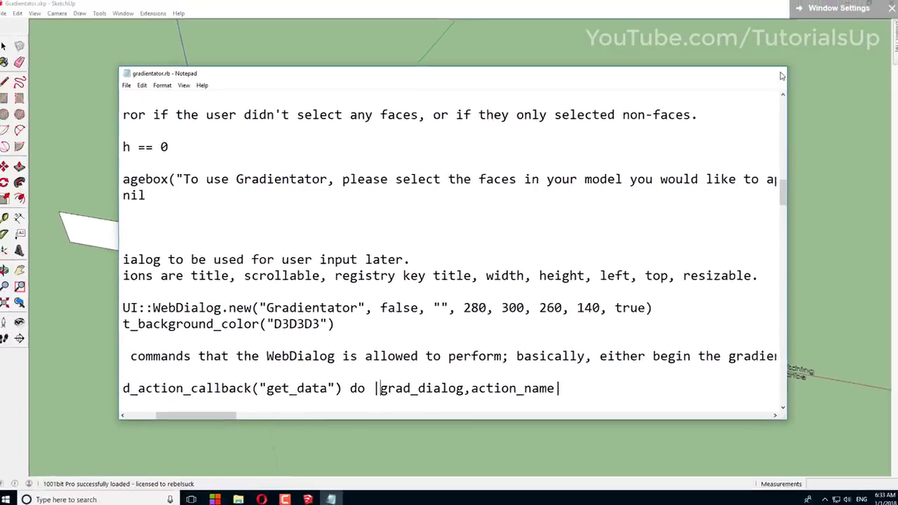
pyautogui.click(874, 40)
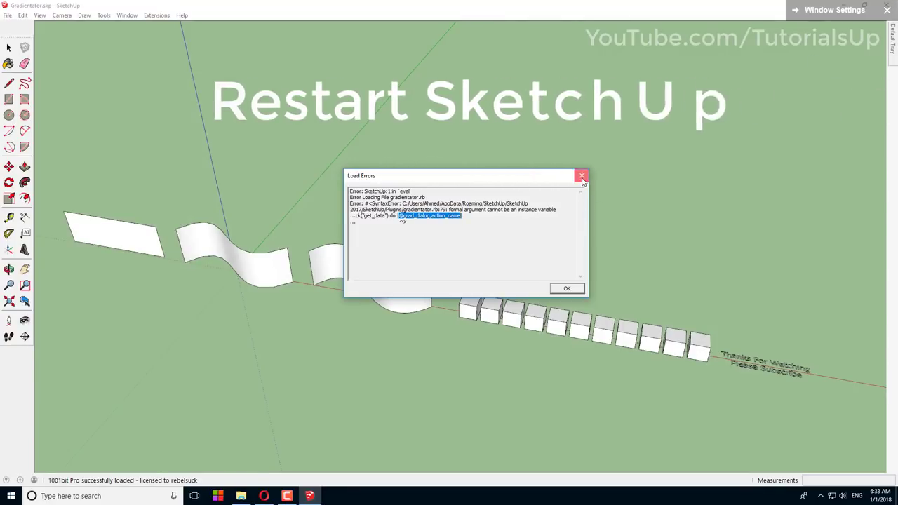
pyautogui.click(888, 10)
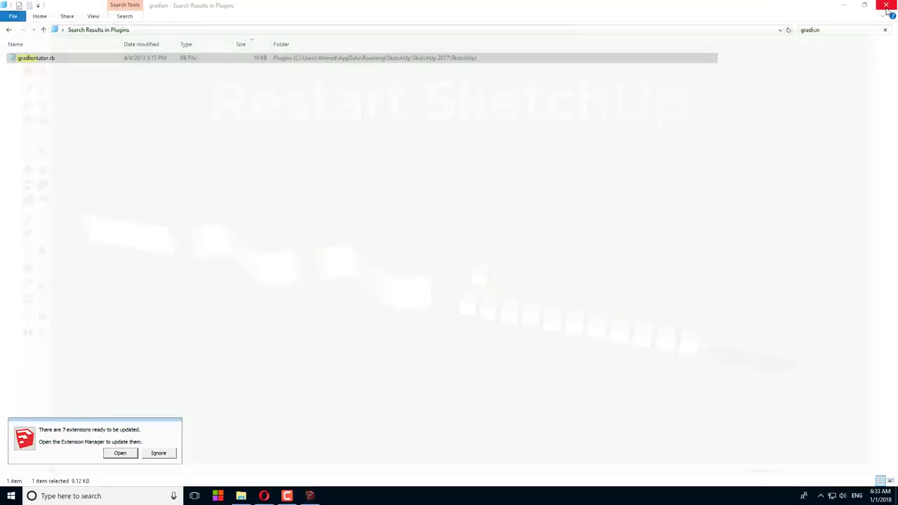
pyautogui.click(889, 6)
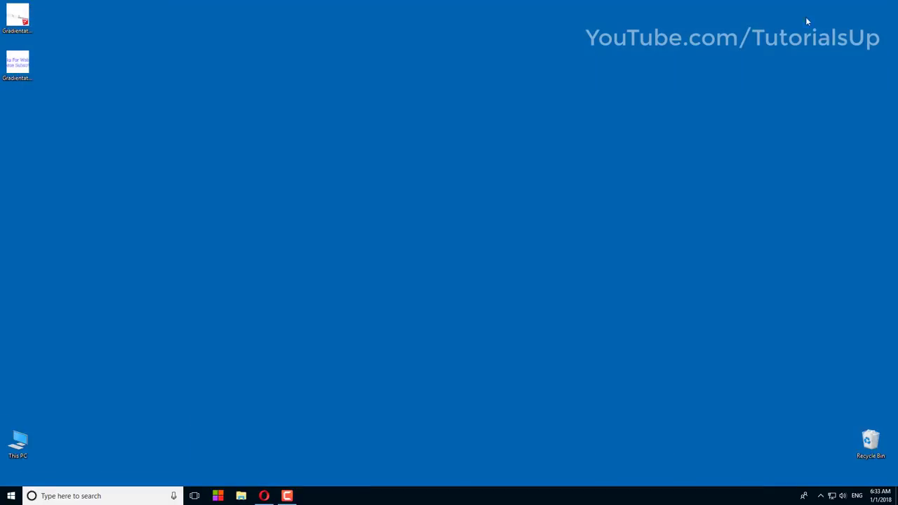
pyautogui.doubleClick(16, 21)
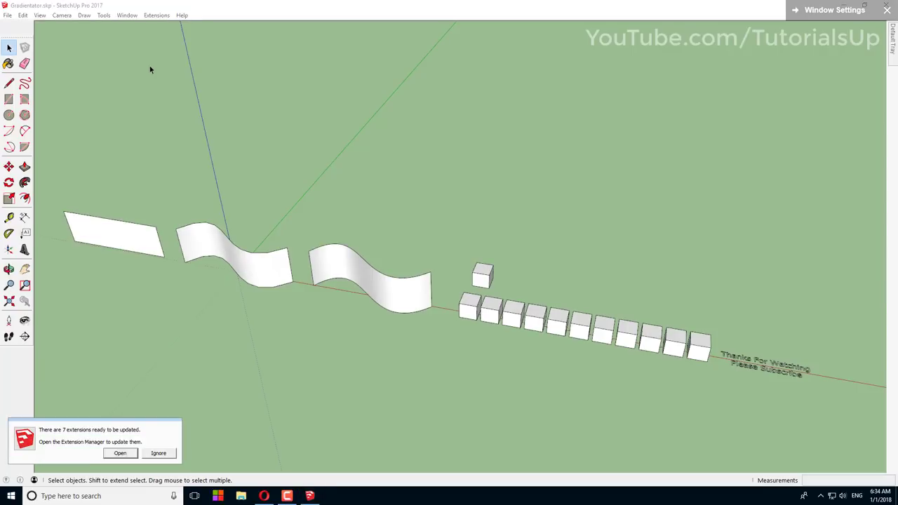
# Dismiss the extensions update notice and run Gradientate from the Extensions menu
pyautogui.click(161, 453)
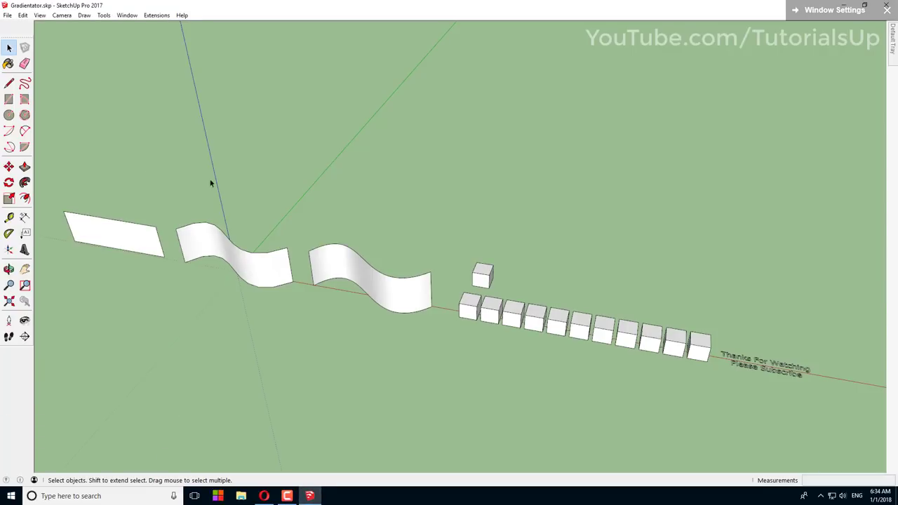
pyautogui.click(155, 15)
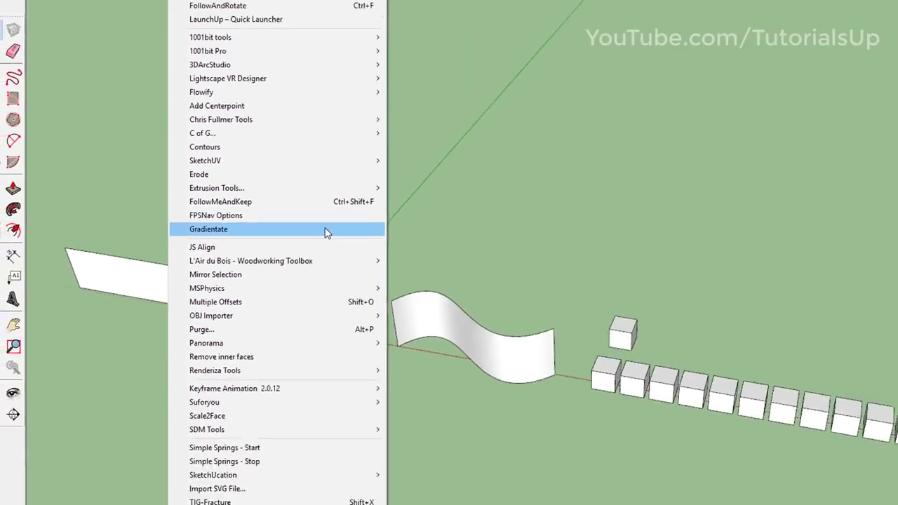
pyautogui.click(326, 232)
# Bring the flat rectangular face into view, squarely facing it, with nothing selected
pyautogui.press('h')
pyautogui.moveTo(241, 199); pyautogui.dragTo(261, 216)
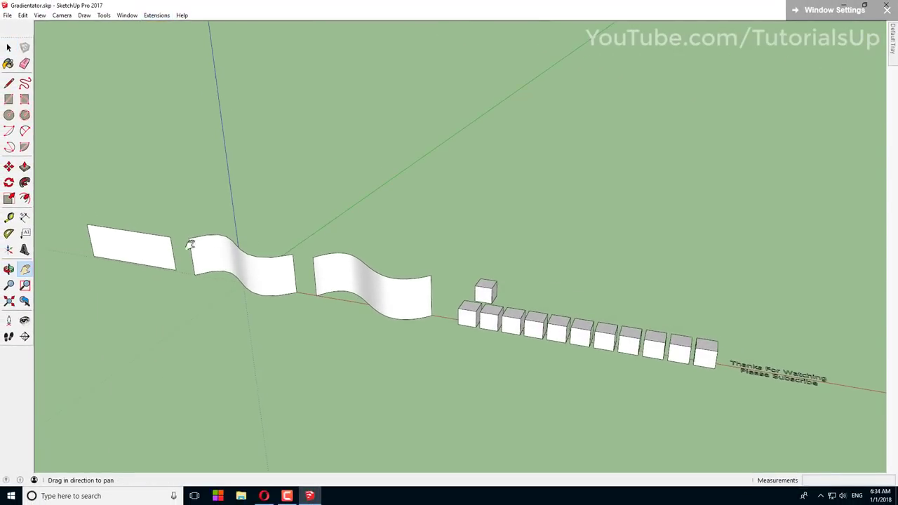
pyautogui.moveTo(190, 244); pyautogui.dragTo(397, 267)
pyautogui.scroll(3, 350, 269)
pyautogui.scroll(3, 351, 269)
pyautogui.scroll(2, 351, 269)
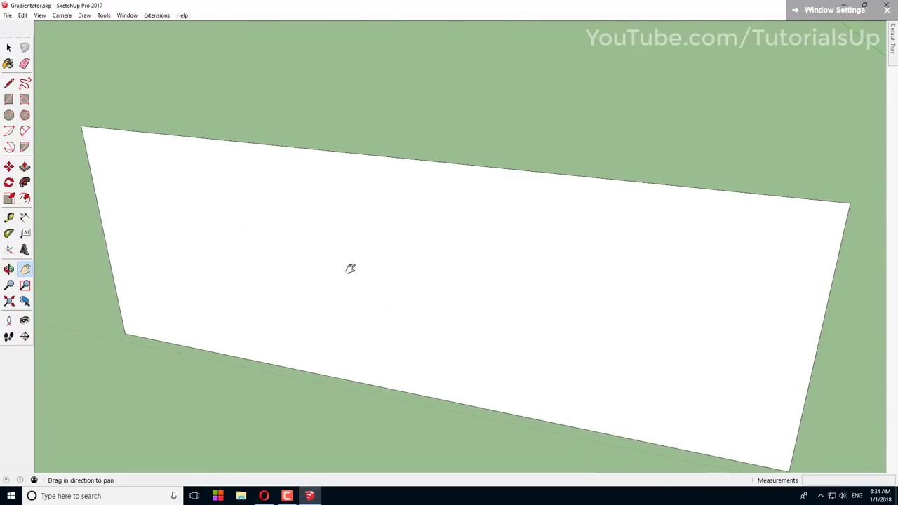
pyautogui.moveTo(351, 268); pyautogui.dragTo(361, 195, button='middle')
pyautogui.press('space')
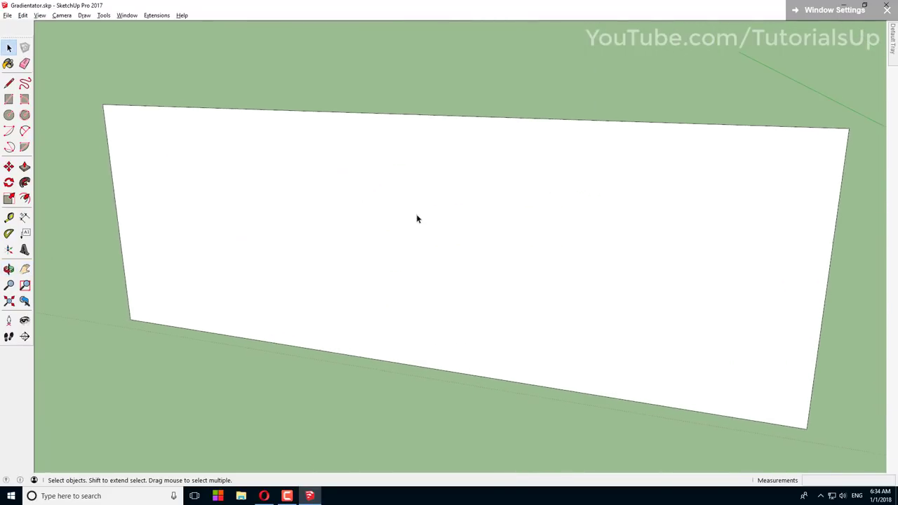
pyautogui.doubleClick(417, 216)
pyautogui.click(415, 62)
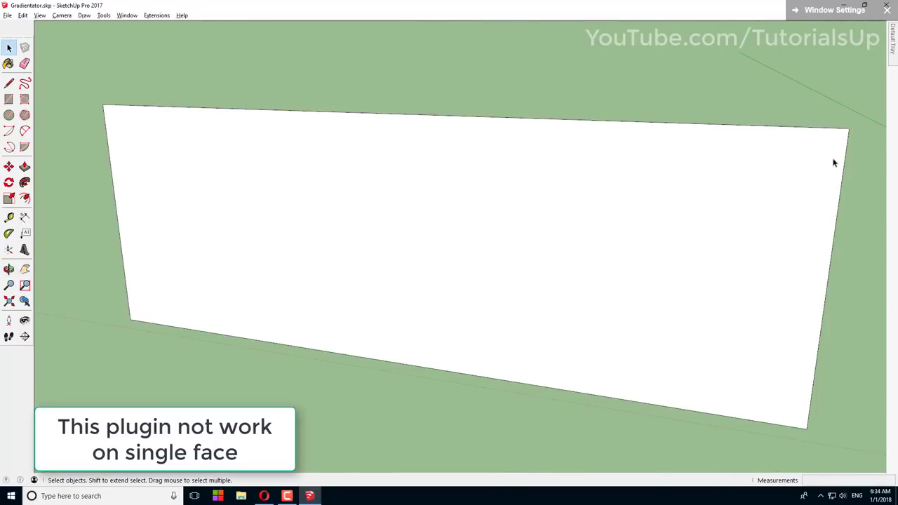
# Copy the right edge to the left corner as 30 strips, then select the whole face
pyautogui.press('m')
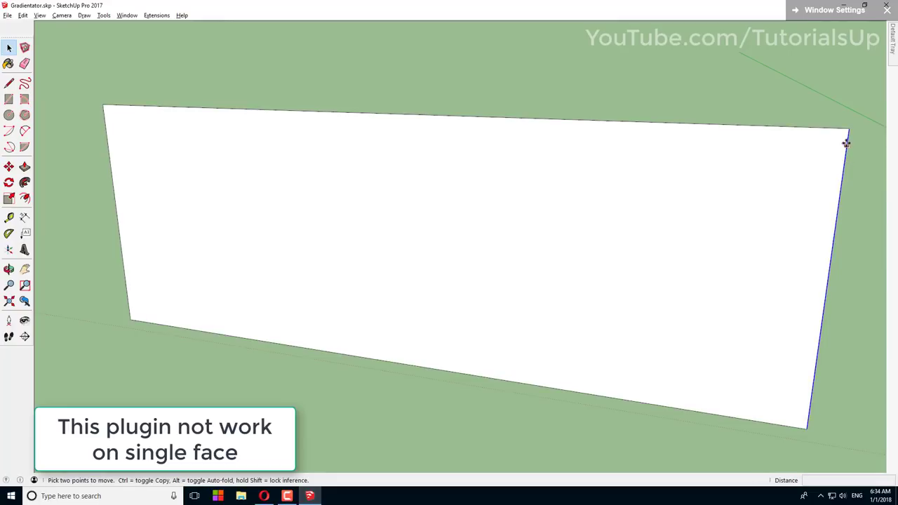
pyautogui.click(849, 127)
pyautogui.press('ctrl')
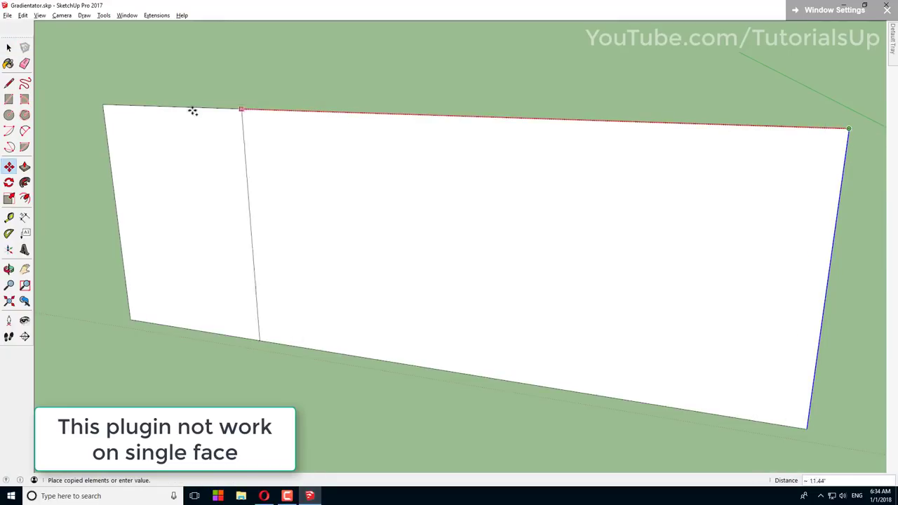
pyautogui.click(104, 103)
pyautogui.write('30/')
pyautogui.press('Return')
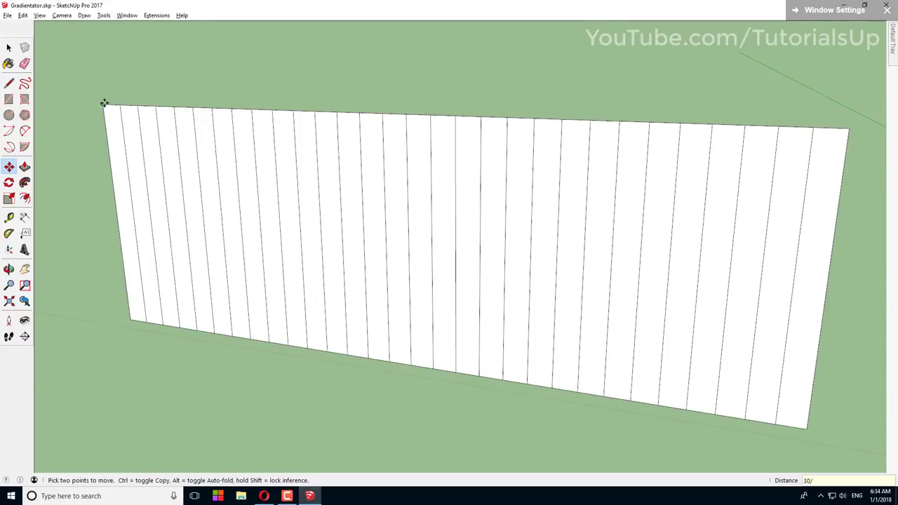
pyautogui.press('space')
pyautogui.tripleClick(349, 134)
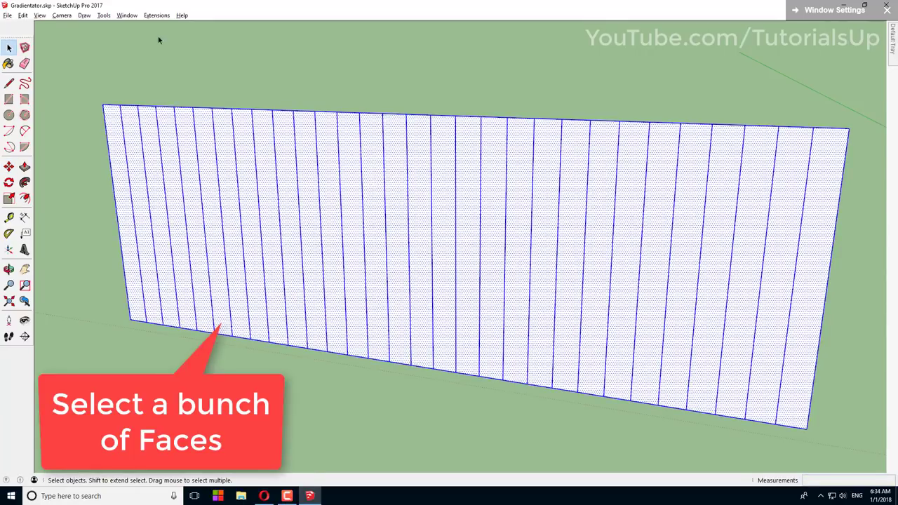
# Gradientate the 30 strips with Aqua, BlueViolet and Chartreuse, then deselect to view it
pyautogui.click(156, 14)
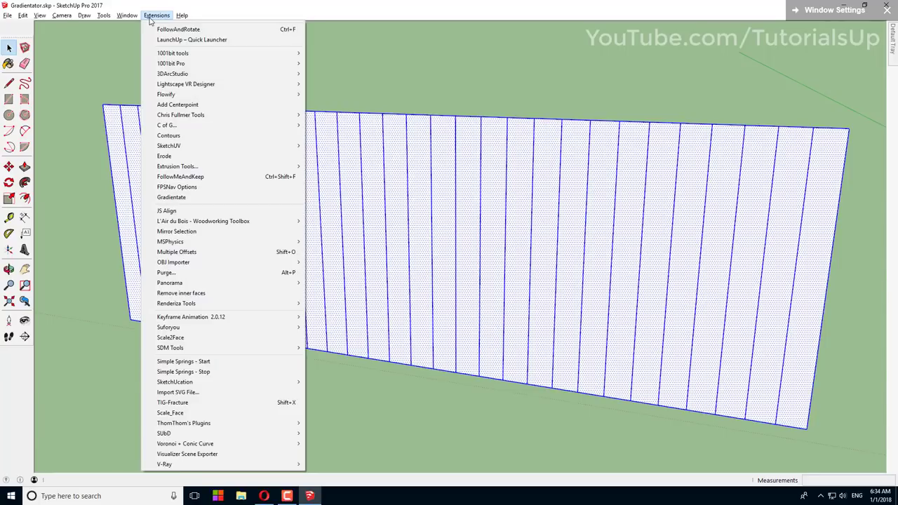
pyautogui.click(270, 199)
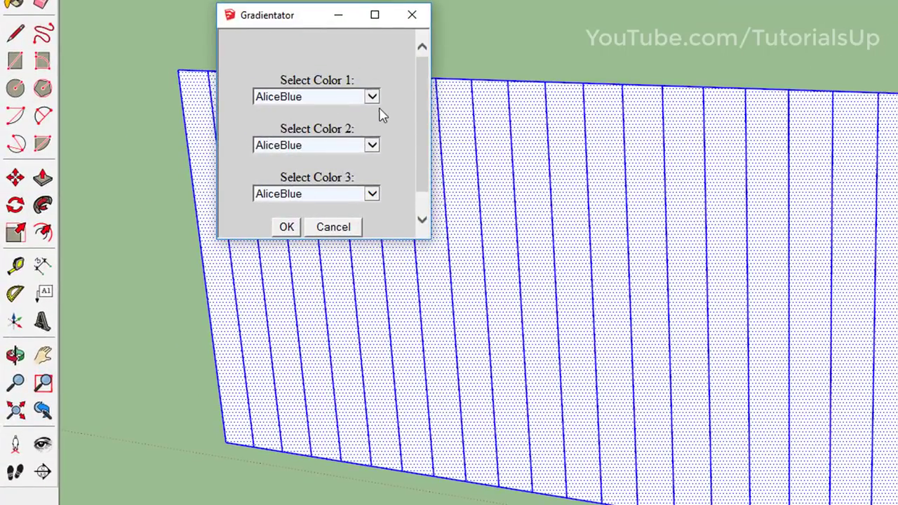
pyautogui.click(372, 98)
pyautogui.click(327, 121)
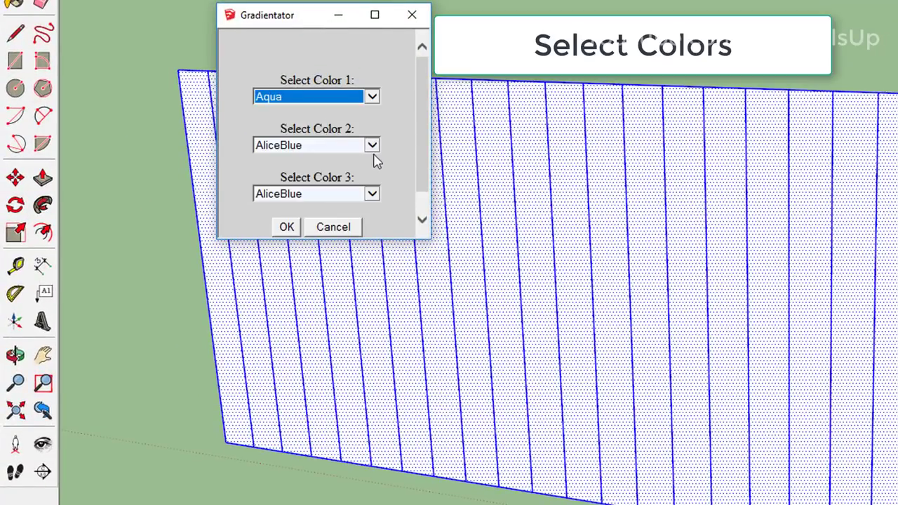
pyautogui.click(373, 146)
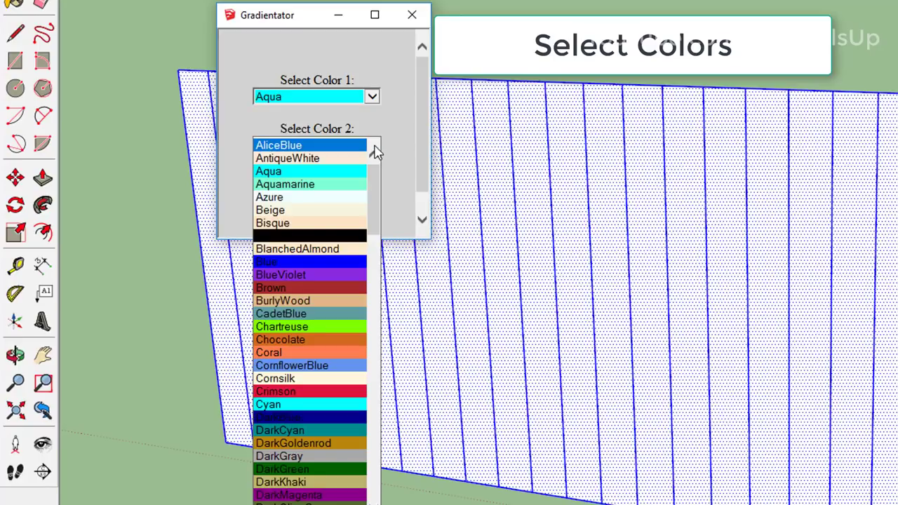
pyautogui.click(317, 274)
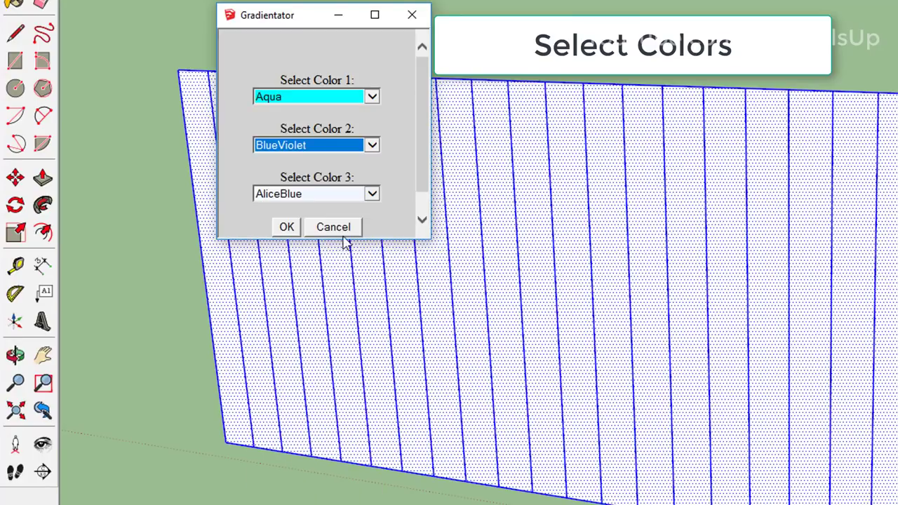
pyautogui.click(372, 194)
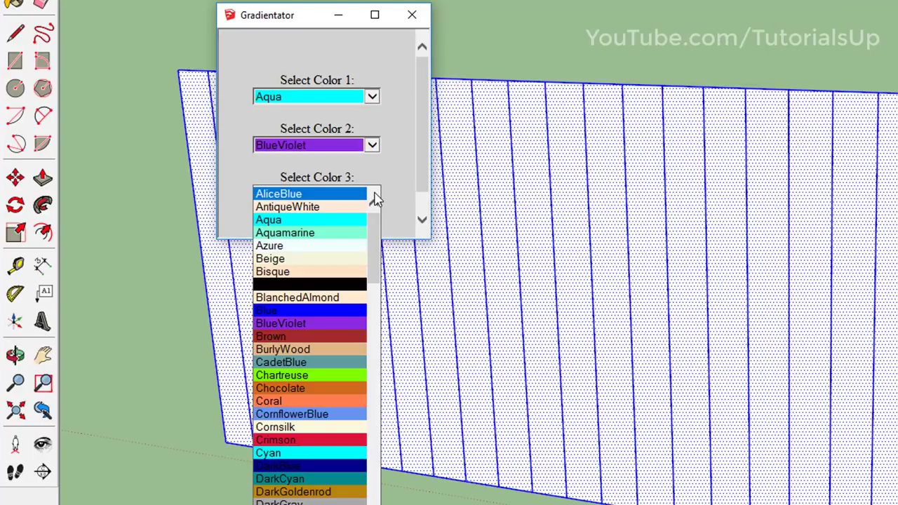
pyautogui.click(328, 377)
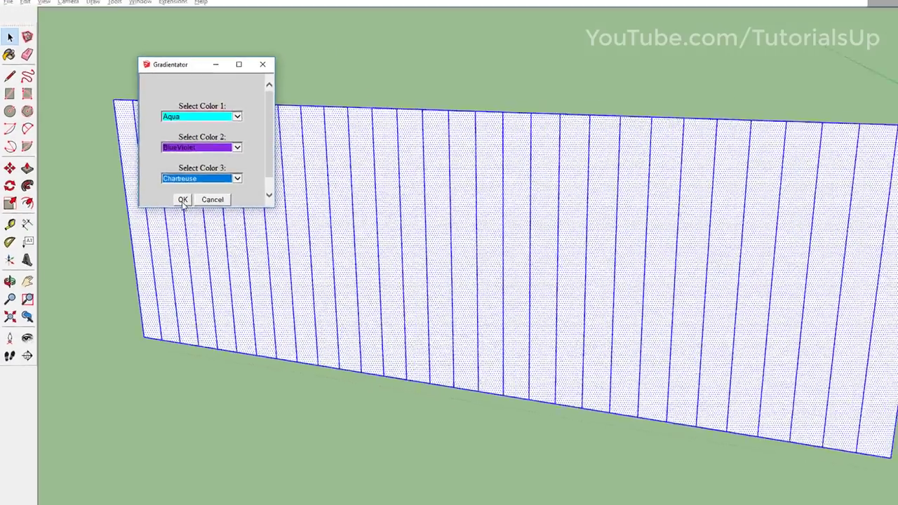
pyautogui.click(181, 200)
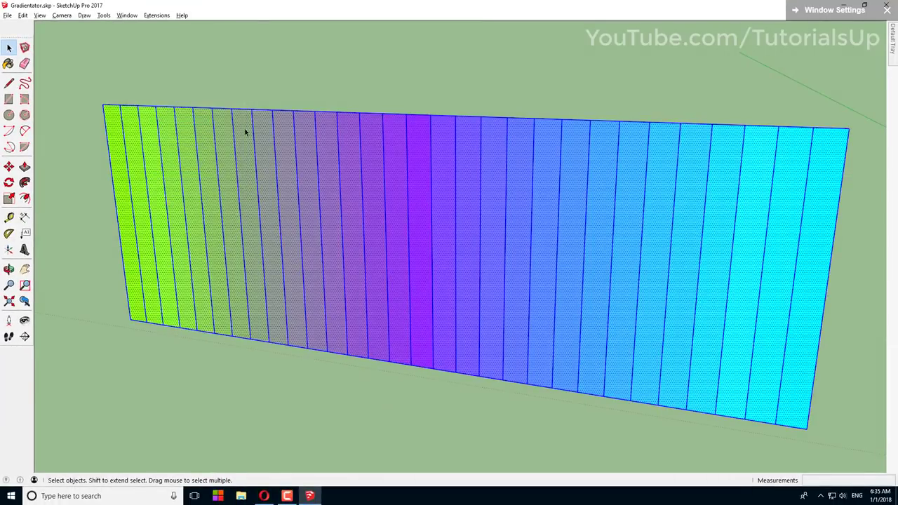
pyautogui.click(283, 89)
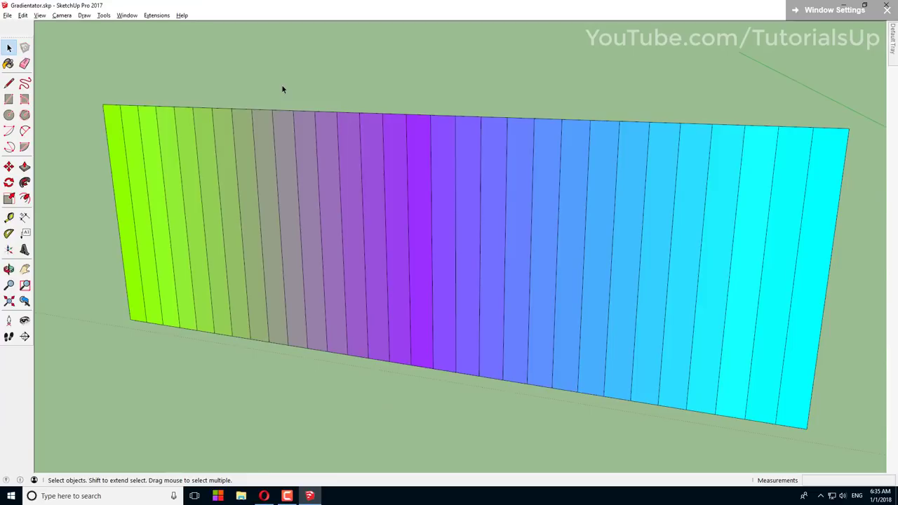
# Bring the wavy white folded wall into view and select all of it
pyautogui.press('o')
pyautogui.moveTo(287, 84)
pyautogui.mouseDown()
pyautogui.moveTo(339, 75)
pyautogui.moveTo(227, 80)
pyautogui.moveTo(257, 92)
pyautogui.mouseUp()
pyautogui.press('space')
pyautogui.scroll(-3, 225, 136)
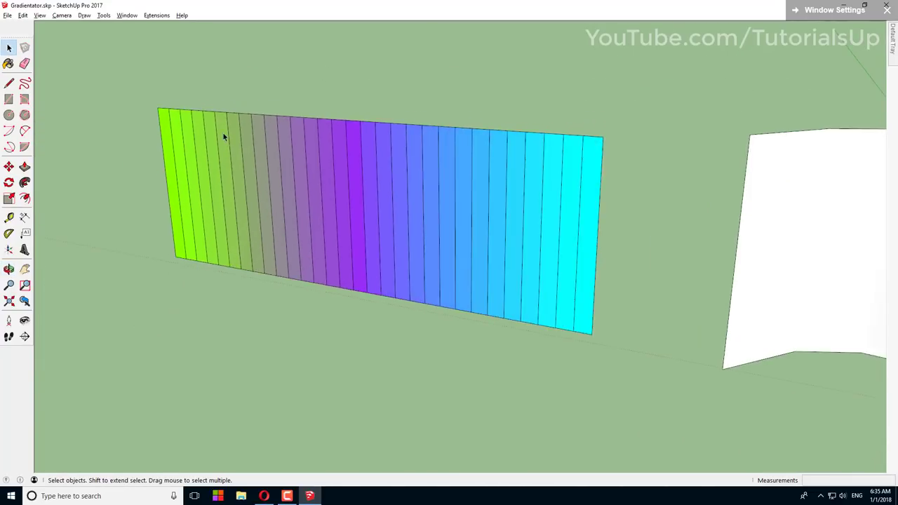
pyautogui.scroll(-1, 224, 136)
pyautogui.press('h')
pyautogui.scroll(-2, 621, 201)
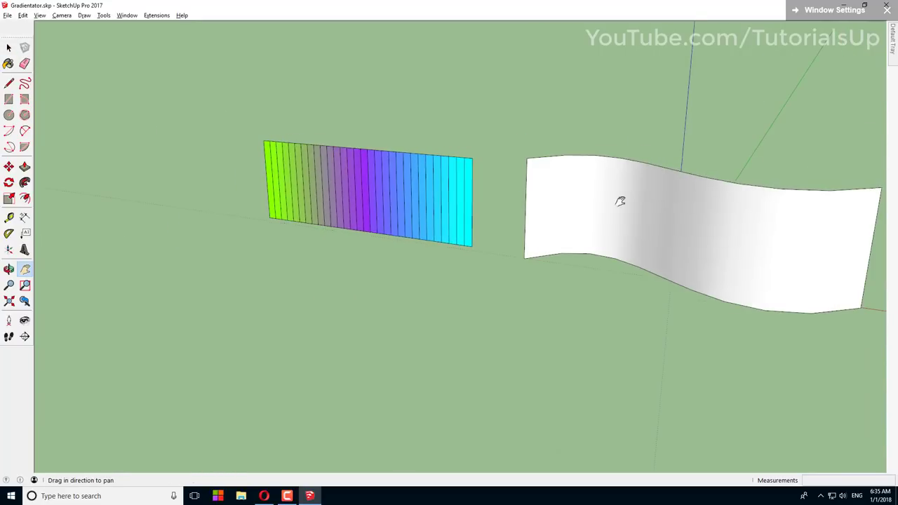
pyautogui.moveTo(621, 201); pyautogui.dragTo(407, 203)
pyautogui.scroll(2, 463, 208)
pyautogui.scroll(1, 531, 220)
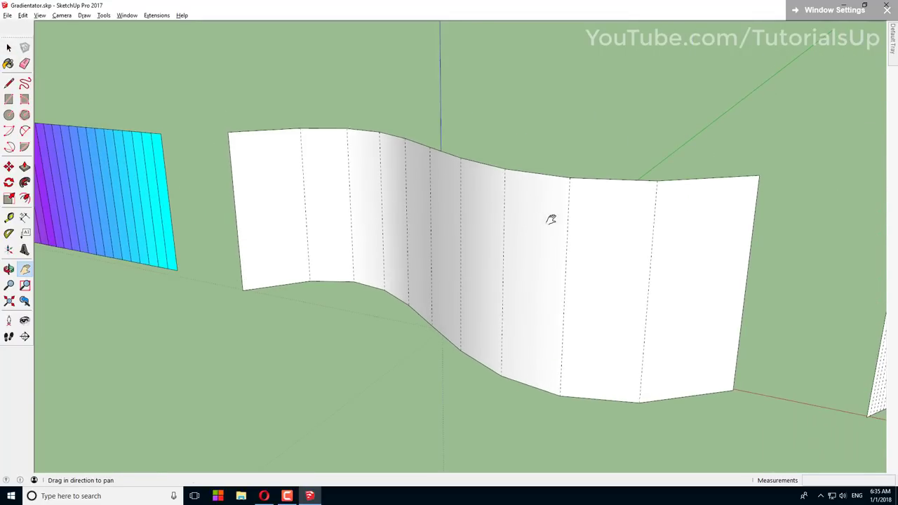
pyautogui.scroll(2, 551, 219)
pyautogui.press('space')
pyautogui.tripleClick(531, 235)
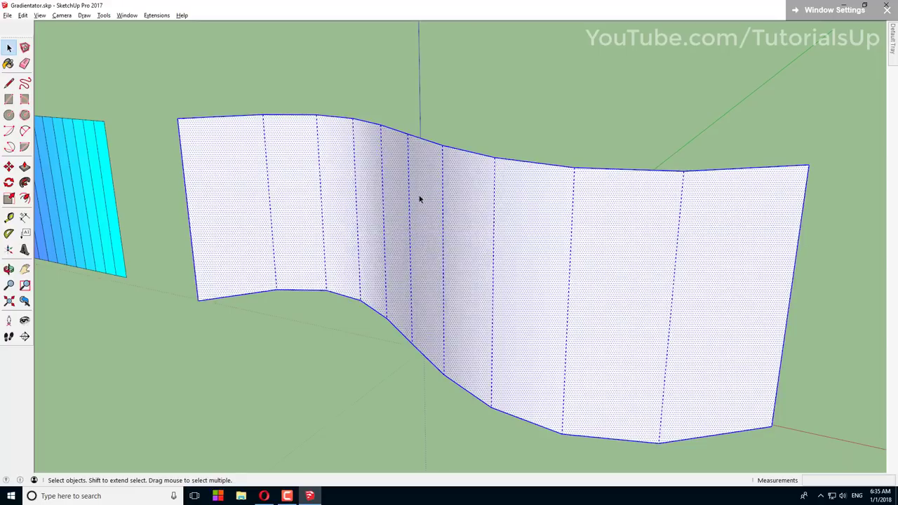
# Run Gradientate on the wall with colours Blue, Chartreuse and DeepPink
pyautogui.click(155, 18)
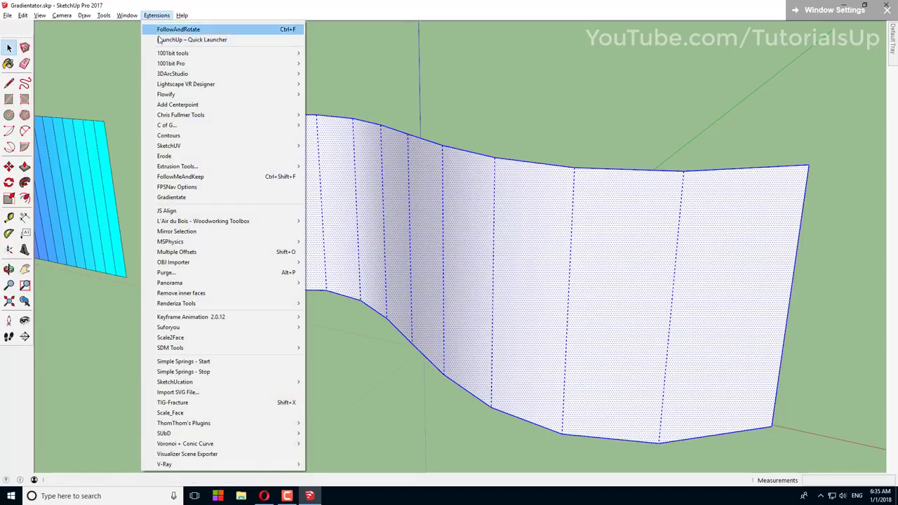
pyautogui.click(217, 202)
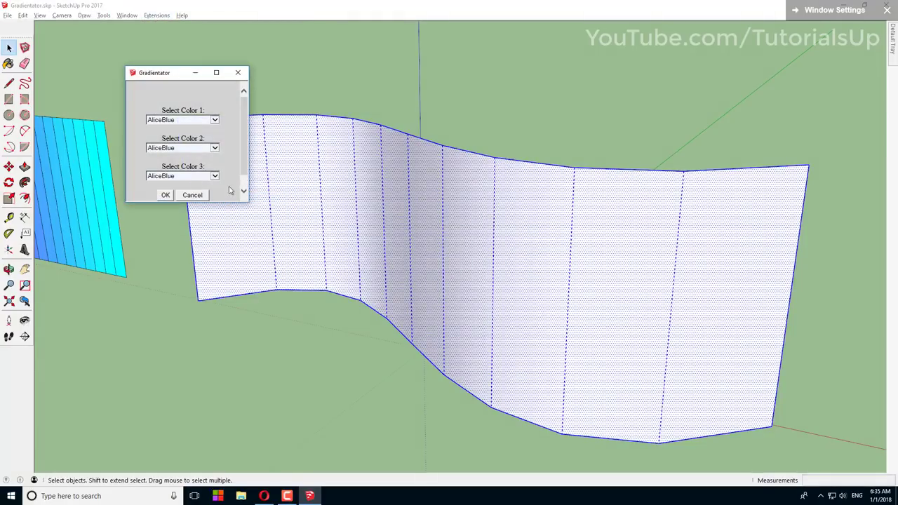
pyautogui.click(215, 121)
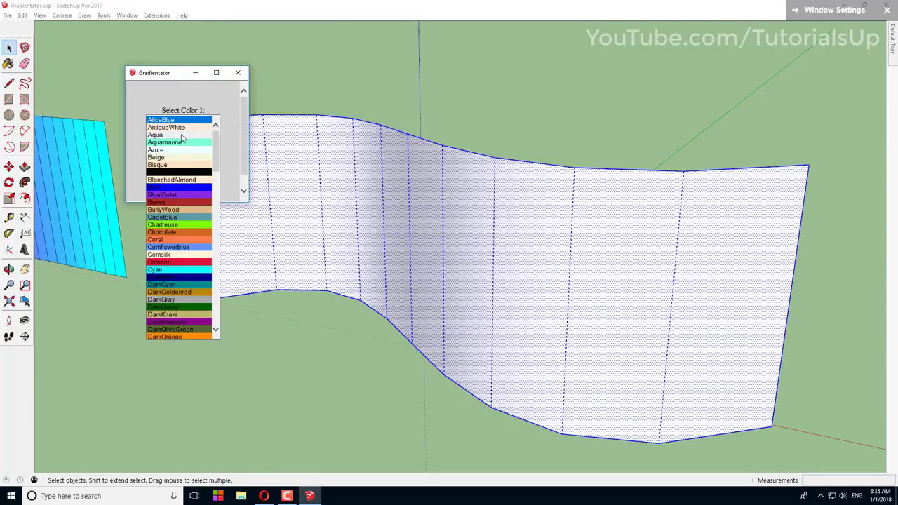
pyautogui.click(183, 189)
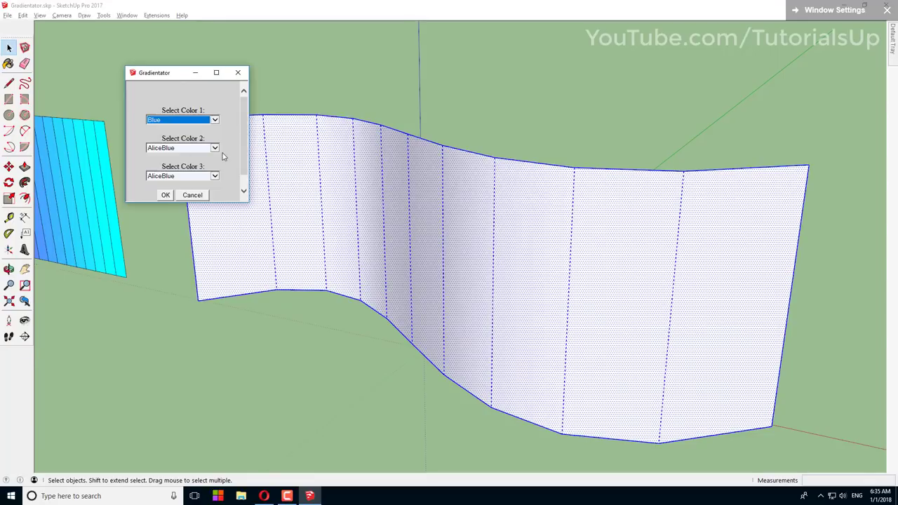
pyautogui.click(216, 149)
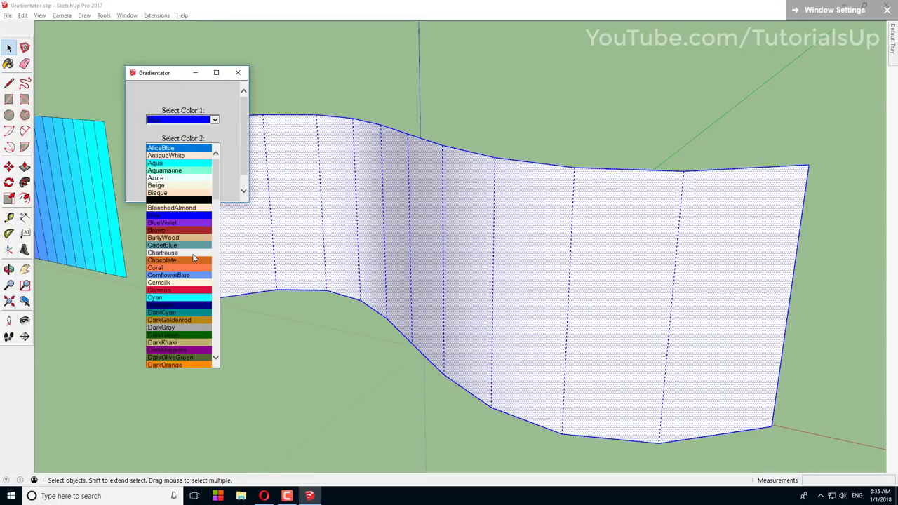
pyautogui.click(204, 253)
pyautogui.click(215, 176)
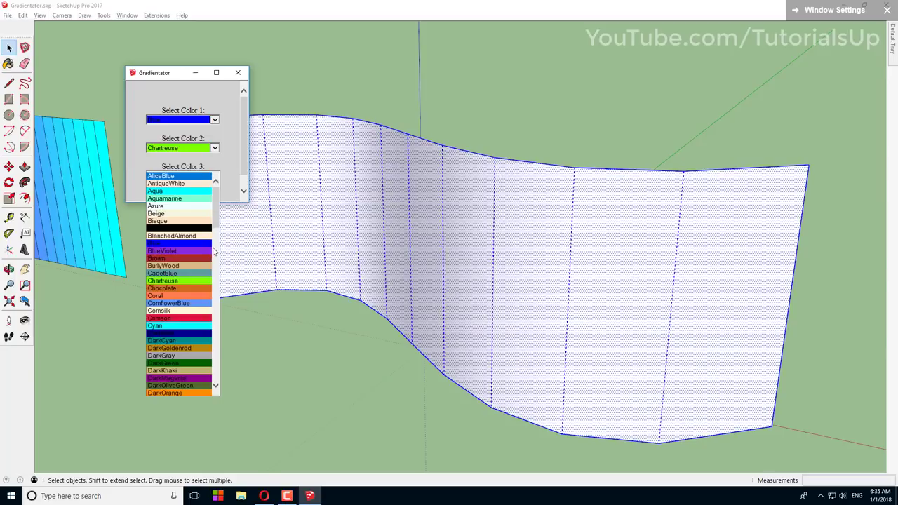
pyautogui.moveTo(216, 223); pyautogui.dragTo(213, 264)
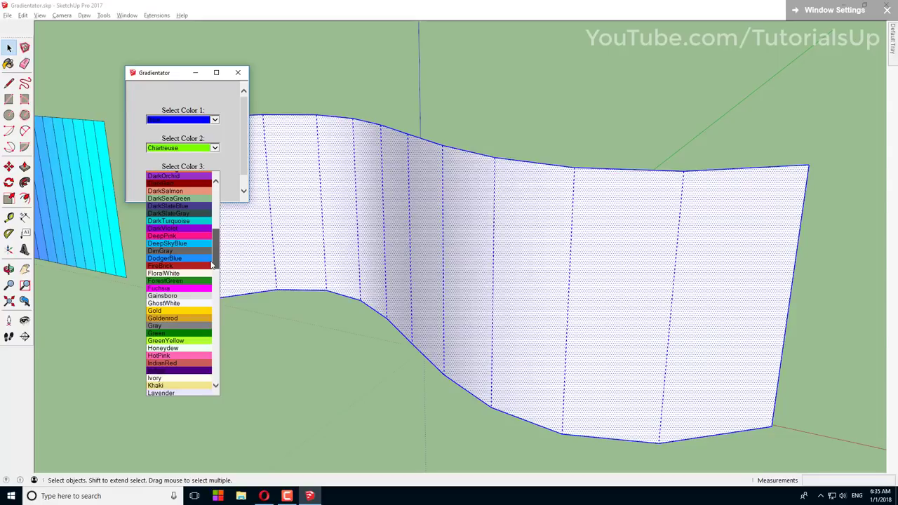
pyautogui.click(172, 236)
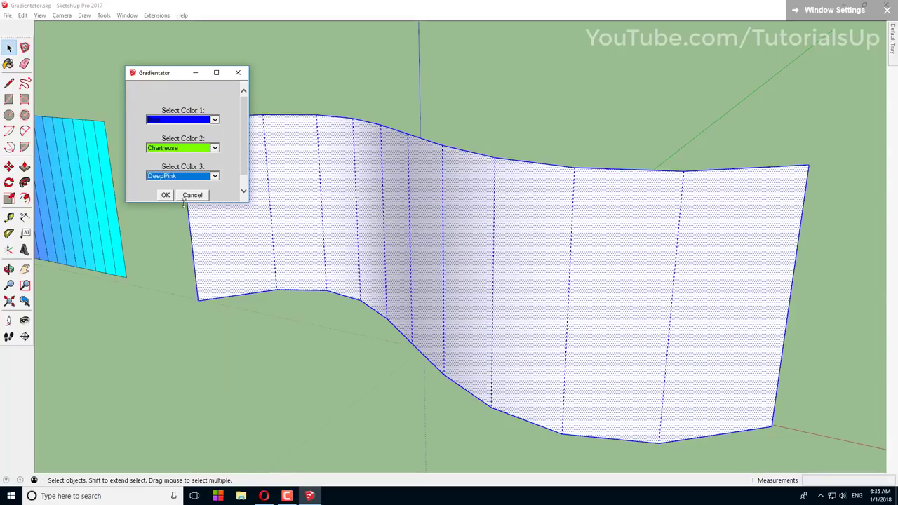
pyautogui.click(165, 195)
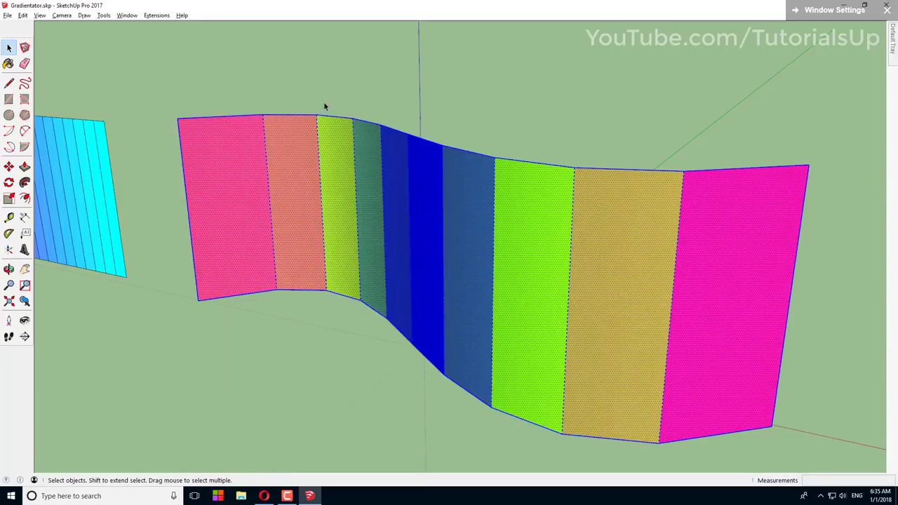
pyautogui.scroll(-2, 228, 146)
pyautogui.scroll(-2, 255, 165)
pyautogui.scroll(-2, 255, 165)
# Pan and zoom onto the smooth curved white wall and return to the Select tool
pyautogui.moveTo(254, 165)
pyautogui.mouseDown(button='middle')
pyautogui.moveTo(337, 184)
pyautogui.moveTo(631, 219)
pyautogui.mouseUp(button='middle')
pyautogui.moveTo(631, 219); pyautogui.dragTo(445, 262)
pyautogui.moveTo(445, 263); pyautogui.dragTo(507, 266, button='middle')
pyautogui.scroll(2, 523, 267)
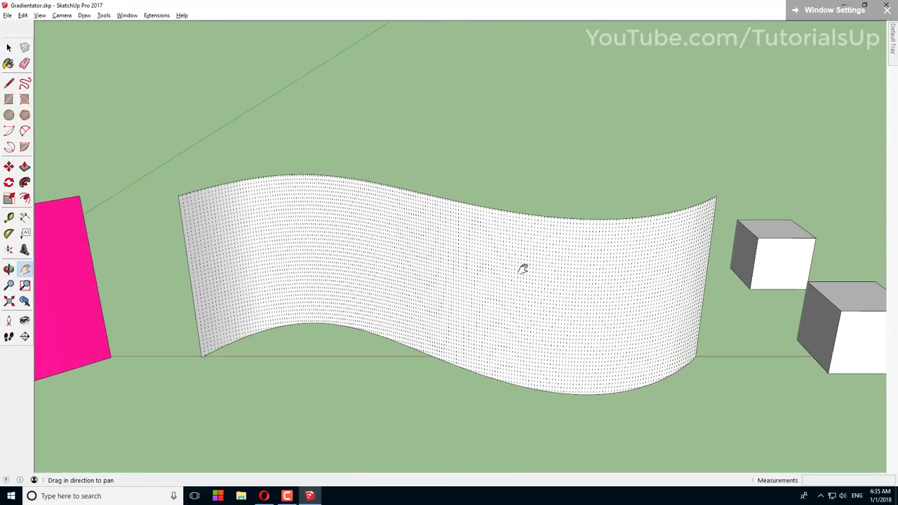
pyautogui.scroll(2, 523, 269)
pyautogui.scroll(2, 363, 159)
pyautogui.scroll(1, 362, 159)
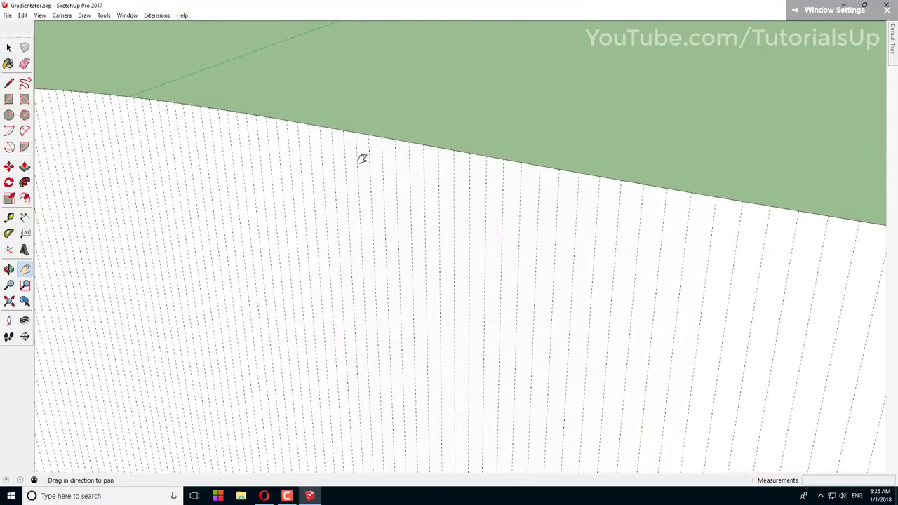
pyautogui.scroll(1, 363, 159)
pyautogui.scroll(1, 363, 159)
pyautogui.scroll(-2, 599, 180)
pyautogui.scroll(-3, 406, 183)
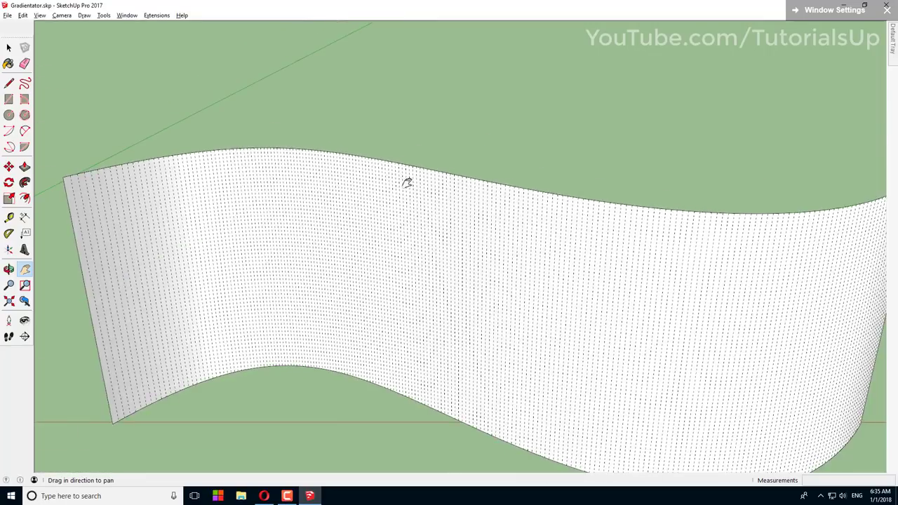
pyautogui.scroll(-2, 537, 212)
pyautogui.scroll(1, 435, 208)
pyautogui.scroll(2, 435, 208)
pyautogui.scroll(1, 501, 214)
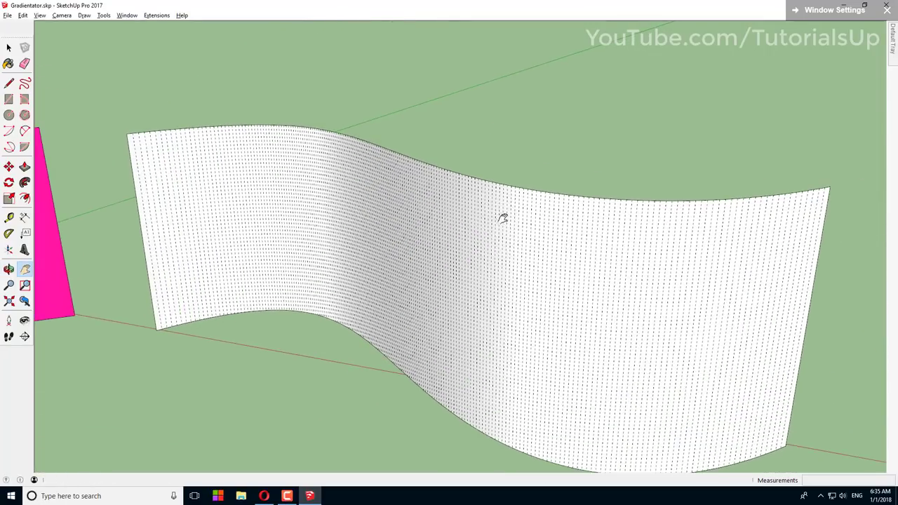
pyautogui.moveTo(503, 219); pyautogui.dragTo(491, 203)
pyautogui.press('space')
# Select the curved wall and apply a Chartreuse, Cyan and Magenta Gradientate gradient
pyautogui.click(409, 209)
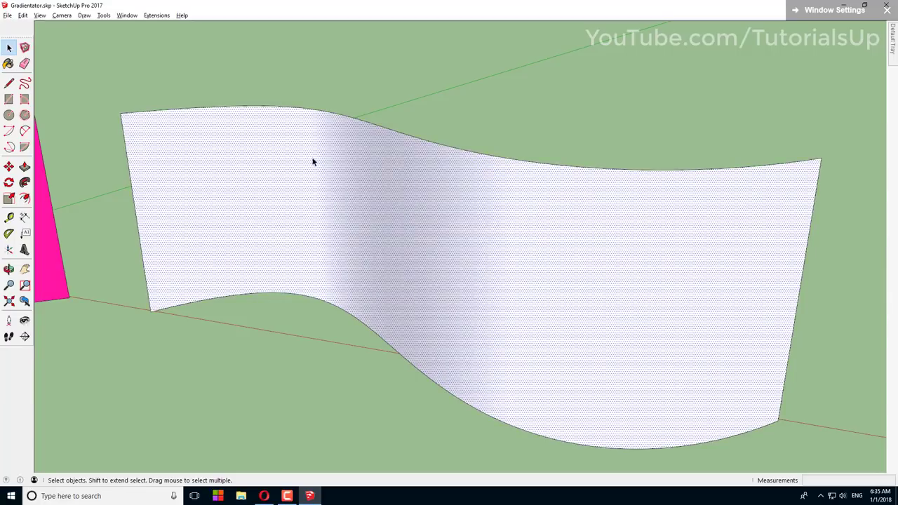
pyautogui.click(157, 14)
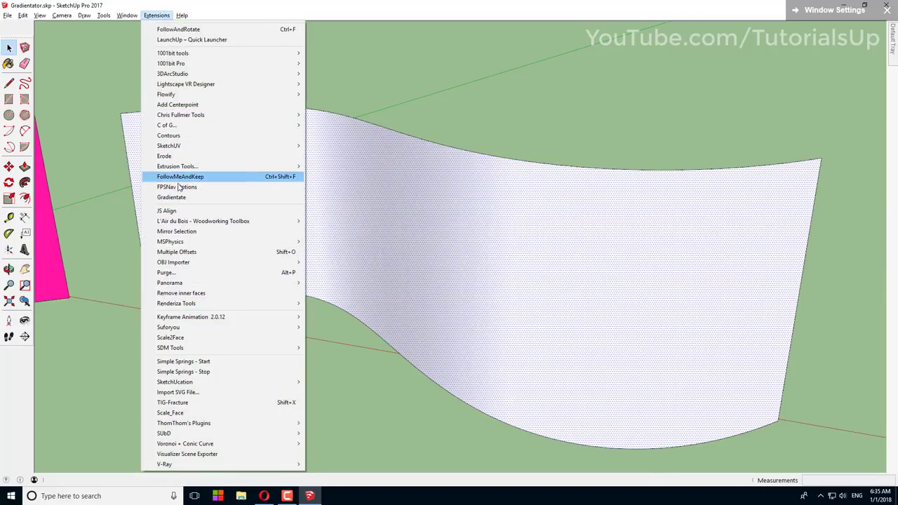
pyautogui.click(285, 199)
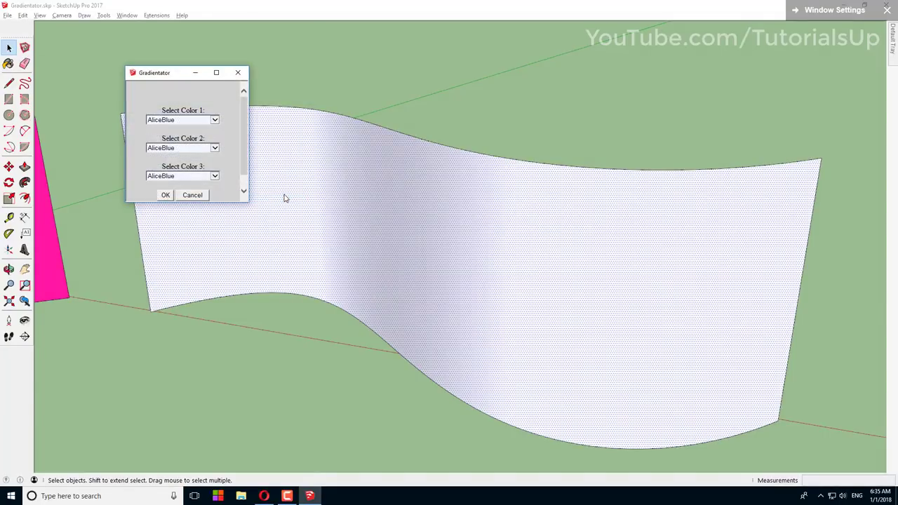
pyautogui.click(215, 120)
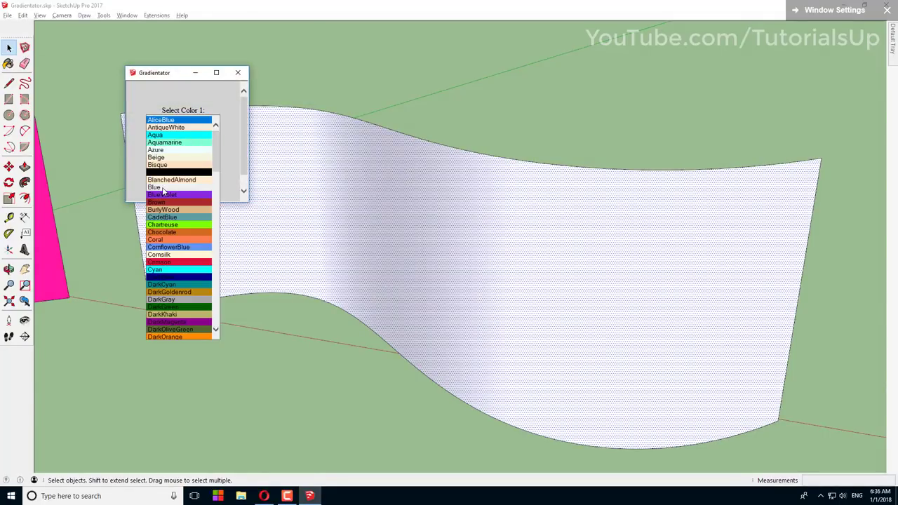
pyautogui.click(170, 224)
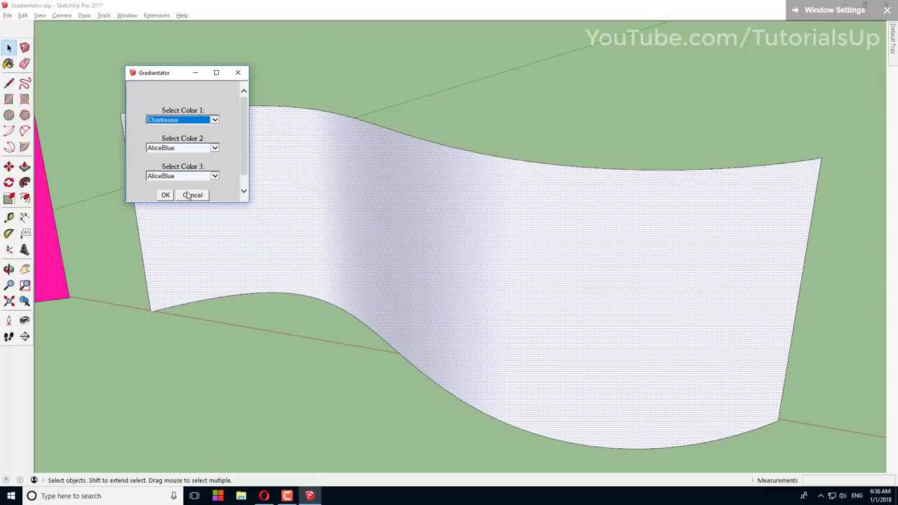
pyautogui.click(215, 149)
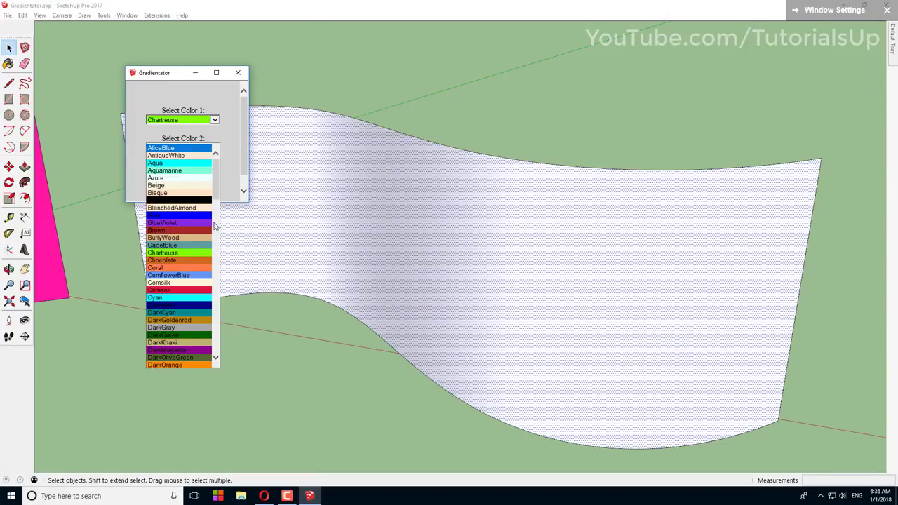
pyautogui.click(172, 298)
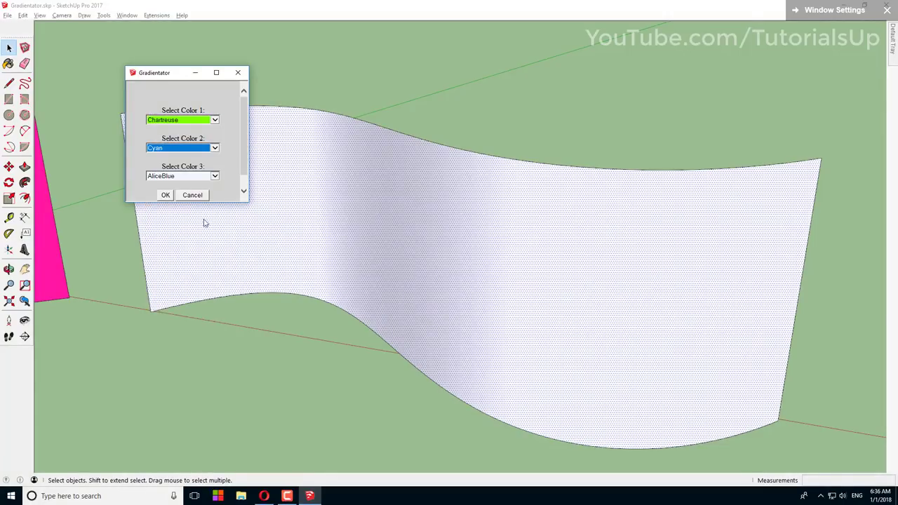
pyautogui.click(215, 176)
pyautogui.moveTo(216, 203); pyautogui.dragTo(215, 314)
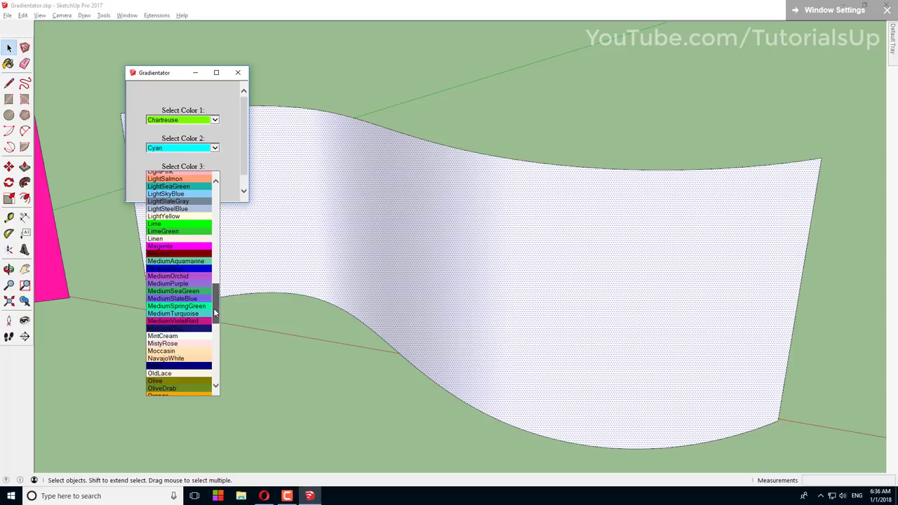
pyautogui.click(194, 246)
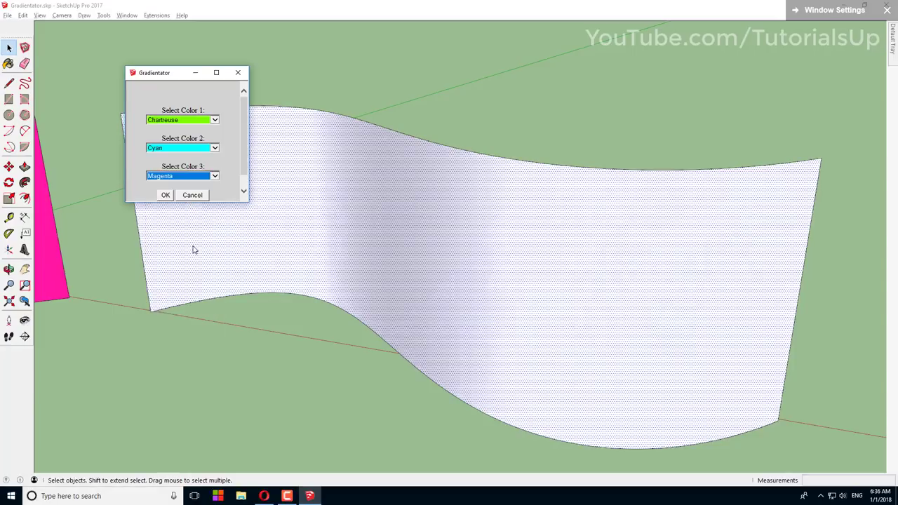
pyautogui.click(213, 192)
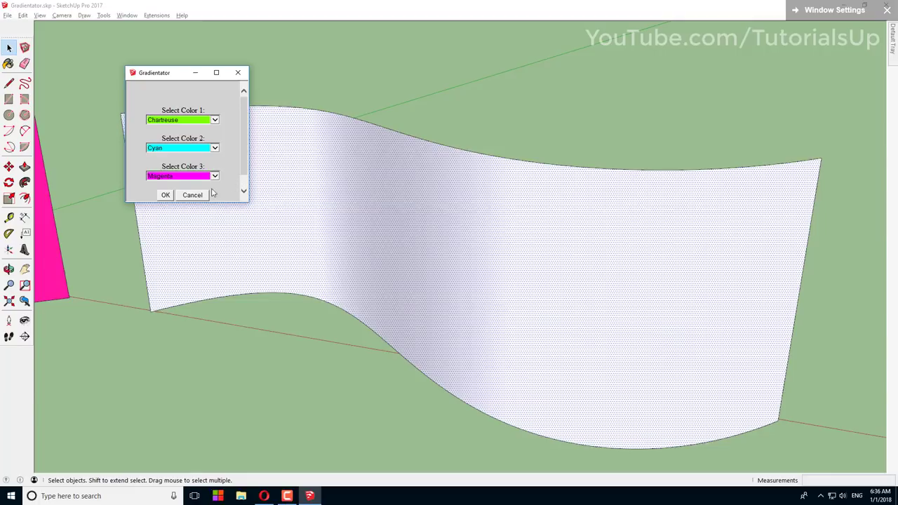
pyautogui.click(166, 196)
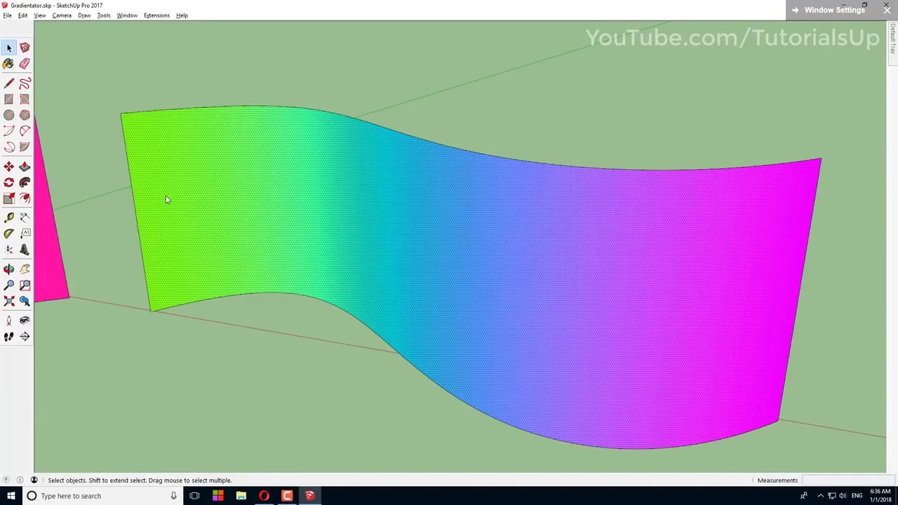
# Clear the selection and orbit around the gradient-coloured wall to inspect it
pyautogui.click(239, 72)
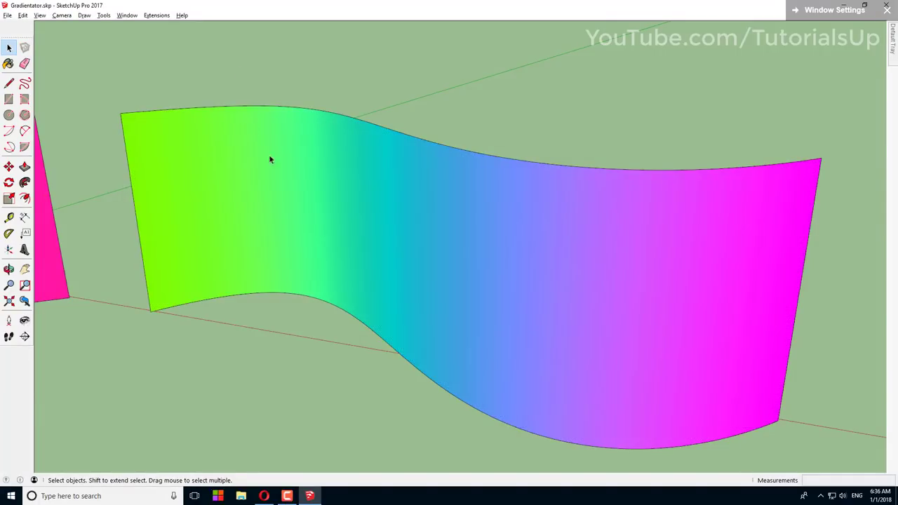
pyautogui.click(298, 189)
pyautogui.moveTo(288, 198)
pyautogui.mouseDown(button='middle')
pyautogui.moveTo(501, 171)
pyautogui.moveTo(659, 166)
pyautogui.moveTo(697, 150)
pyautogui.moveTo(525, 151)
pyautogui.moveTo(290, 175)
pyautogui.moveTo(701, 236)
pyautogui.mouseUp(button='middle')
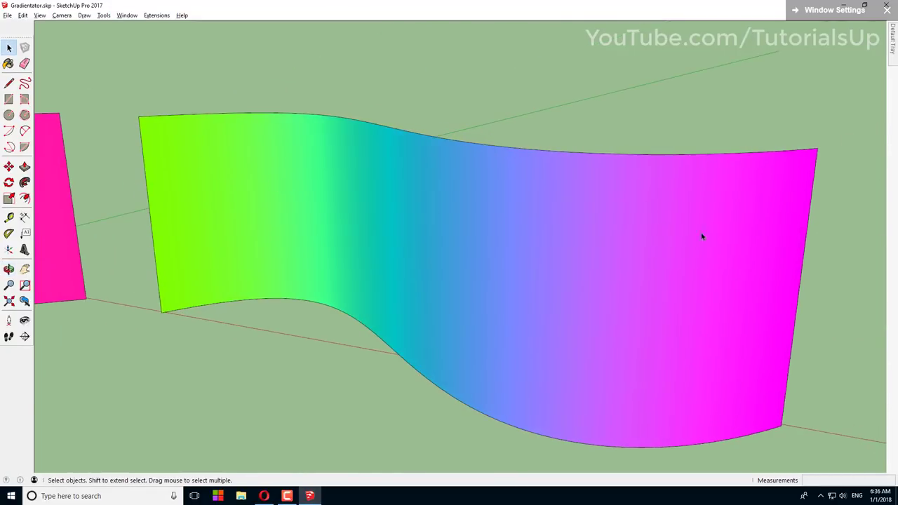
pyautogui.scroll(3, 700, 236)
pyautogui.scroll(2, 593, 215)
pyautogui.moveTo(523, 216); pyautogui.dragTo(622, 234, button='middle')
pyautogui.scroll(2, 546, 163)
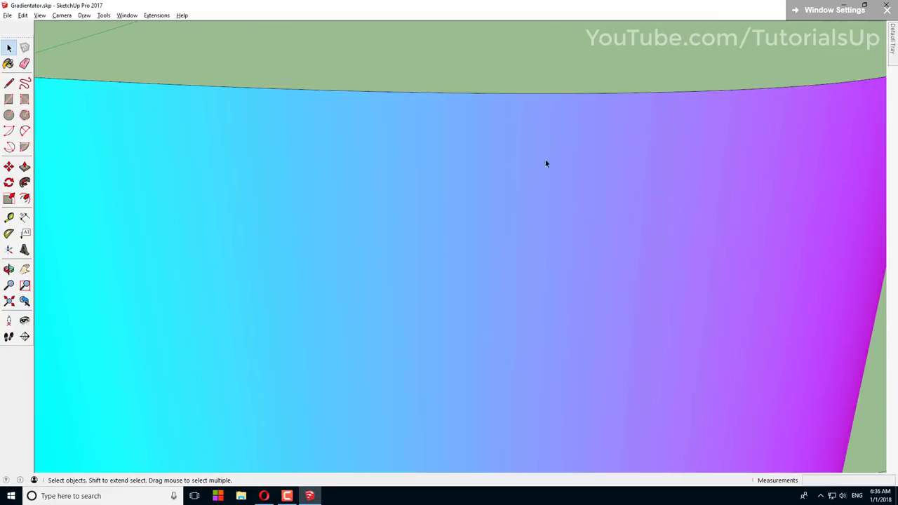
pyautogui.scroll(-3, 686, 183)
pyautogui.scroll(-2, 166, 162)
pyautogui.scroll(4, 152, 162)
pyautogui.keyDown('shift'); pyautogui.moveTo(152, 162); pyautogui.dragTo(415, 166, button='middle'); pyautogui.keyUp('shift')
# Move the view to the row of white cubes and box-select every cube
pyautogui.scroll(-3, 414, 166)
pyautogui.scroll(2, 458, 204)
pyautogui.moveTo(458, 204)
pyautogui.keyDown('shift'); pyautogui.mouseDown(button='middle')
pyautogui.moveTo(368, 217)
pyautogui.moveTo(491, 345)
pyautogui.moveTo(208, 290)
pyautogui.mouseUp(button='middle'); pyautogui.keyUp('shift')
pyautogui.scroll(-3, 358, 221)
pyautogui.scroll(-2, 352, 231)
pyautogui.scroll(4, 379, 233)
pyautogui.scroll(-3, 208, 290)
pyautogui.moveTo(386, 290)
pyautogui.mouseDown(button='middle')
pyautogui.moveTo(408, 343)
pyautogui.moveTo(231, 267)
pyautogui.mouseUp(button='middle')
pyautogui.press('space')
pyautogui.moveTo(218, 236); pyautogui.dragTo(746, 372)
# Gradientate the selected cubes with Chartreuse, CornflowerBlue and Gold, then clear the selection
pyautogui.scroll(1, 290, 300)
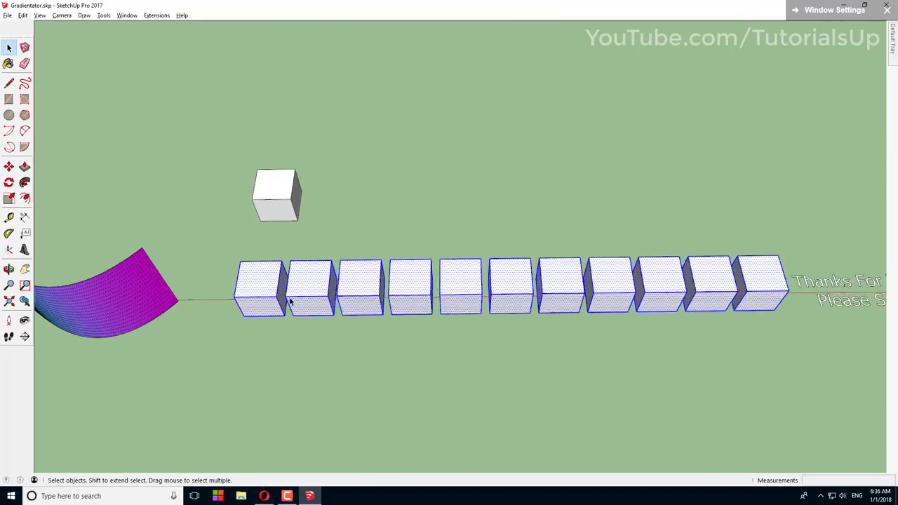
pyautogui.moveTo(289, 299)
pyautogui.mouseDown(button='middle')
pyautogui.moveTo(344, 229)
pyautogui.moveTo(501, 114)
pyautogui.moveTo(437, 124)
pyautogui.moveTo(458, 199)
pyautogui.moveTo(503, 220)
pyautogui.moveTo(431, 214)
pyautogui.moveTo(462, 204)
pyautogui.mouseUp(button='middle')
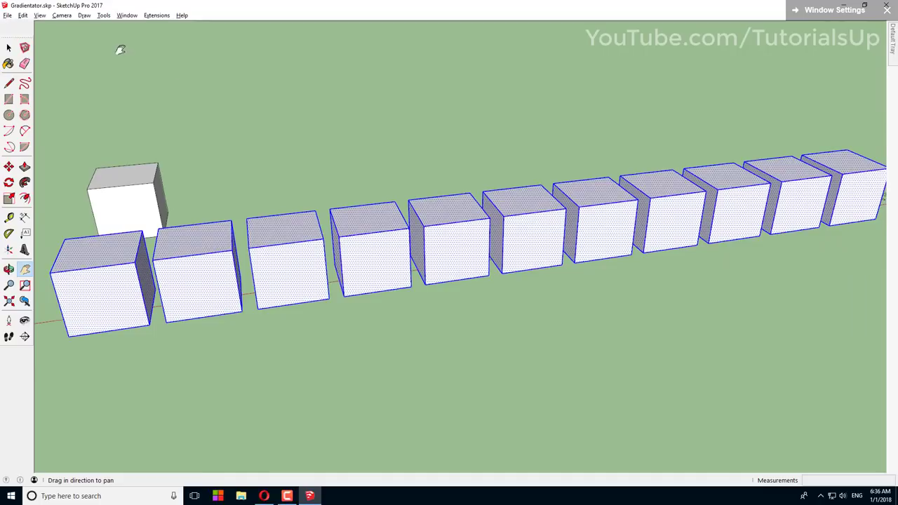
pyautogui.click(147, 15)
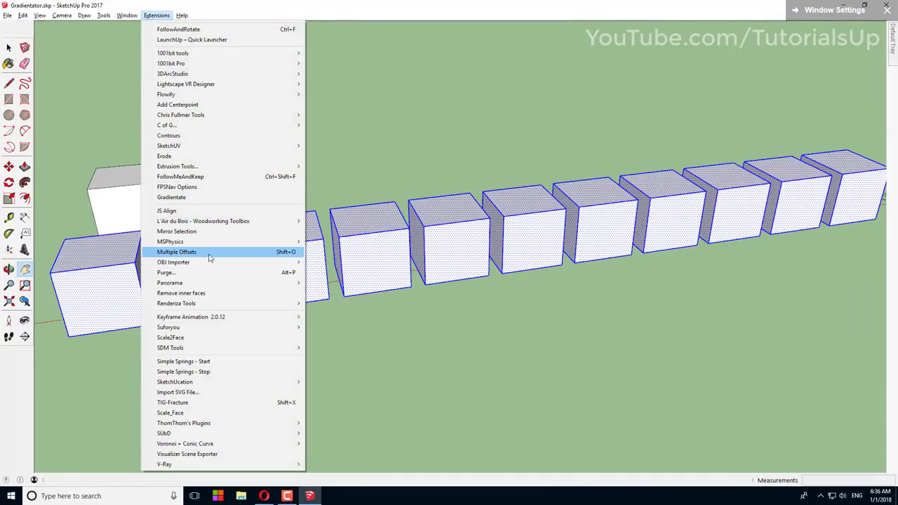
pyautogui.click(204, 199)
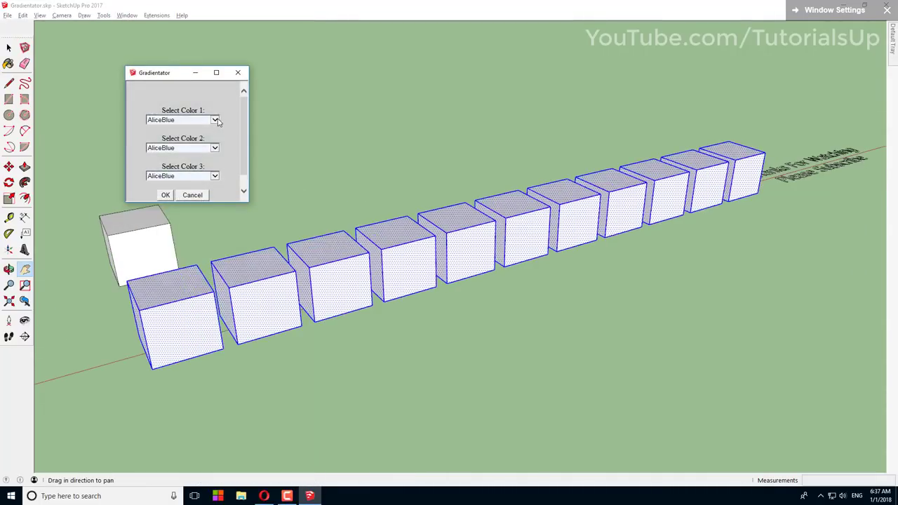
pyautogui.click(216, 120)
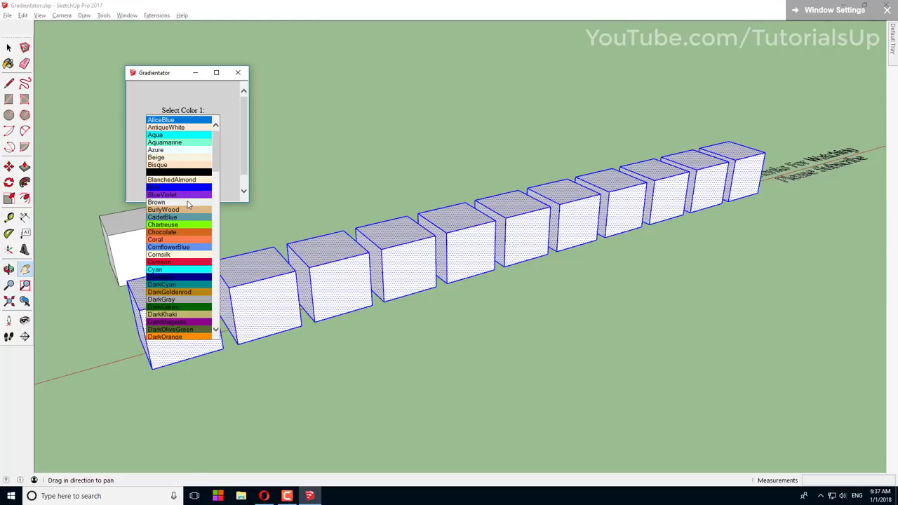
pyautogui.click(182, 226)
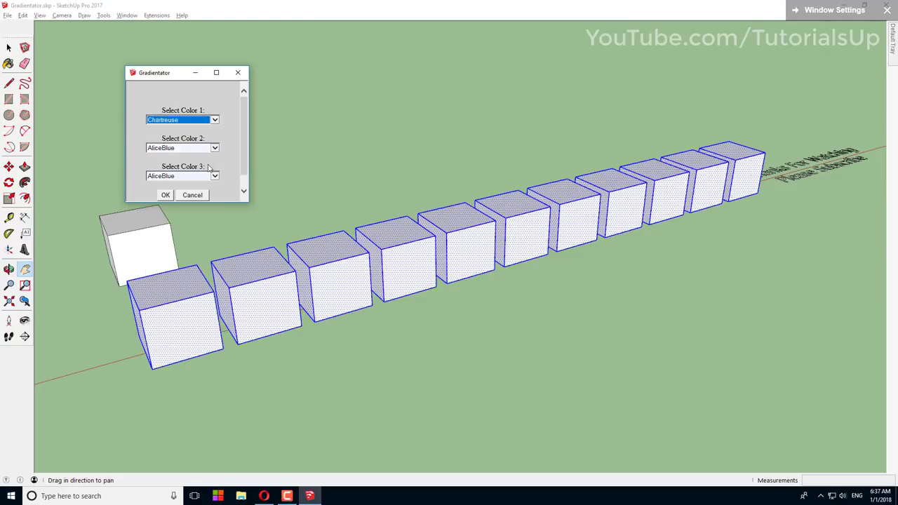
pyautogui.click(215, 148)
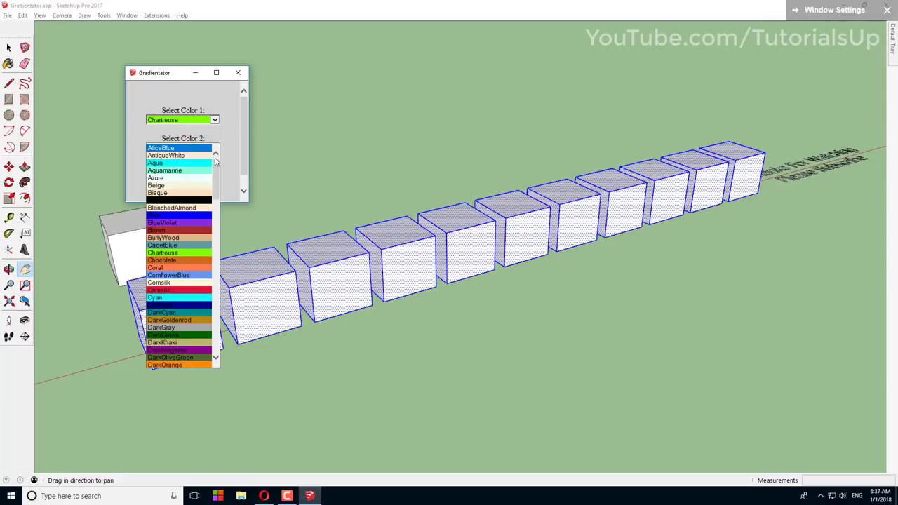
pyautogui.click(207, 274)
pyautogui.click(215, 177)
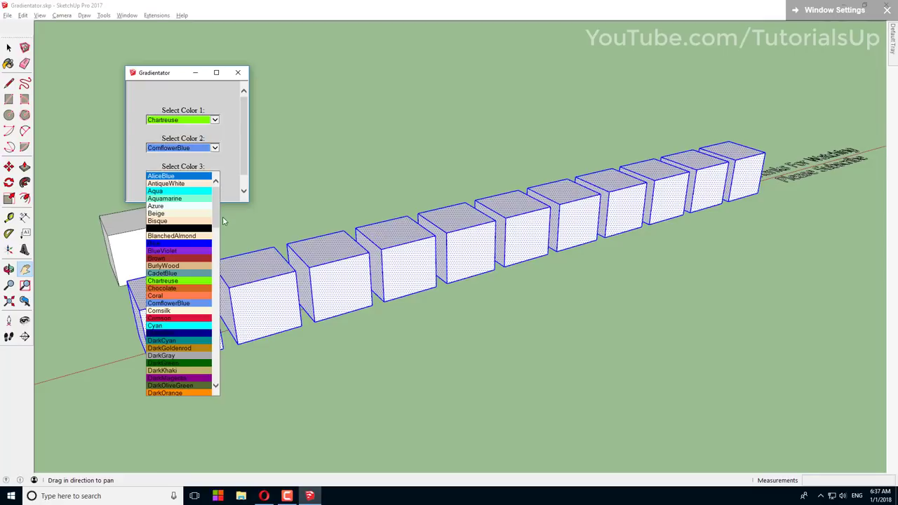
pyautogui.moveTo(216, 221); pyautogui.dragTo(215, 264)
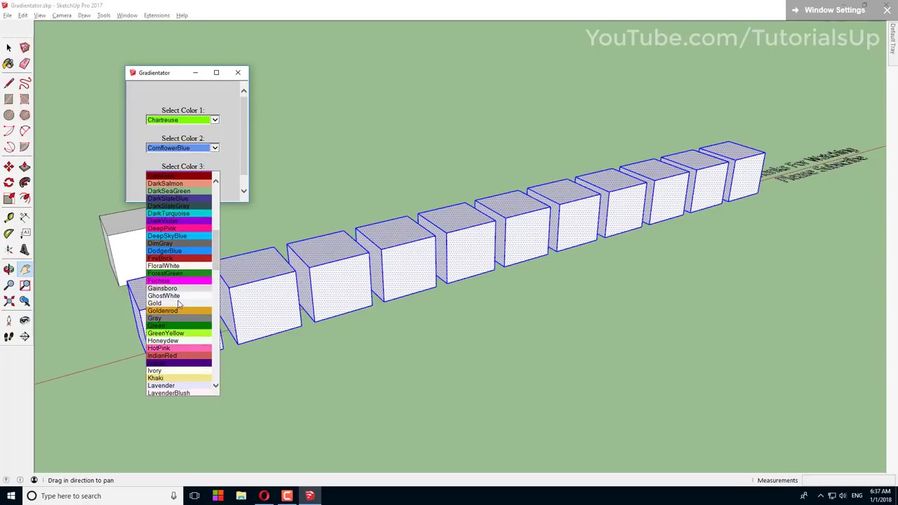
pyautogui.click(168, 303)
pyautogui.click(166, 195)
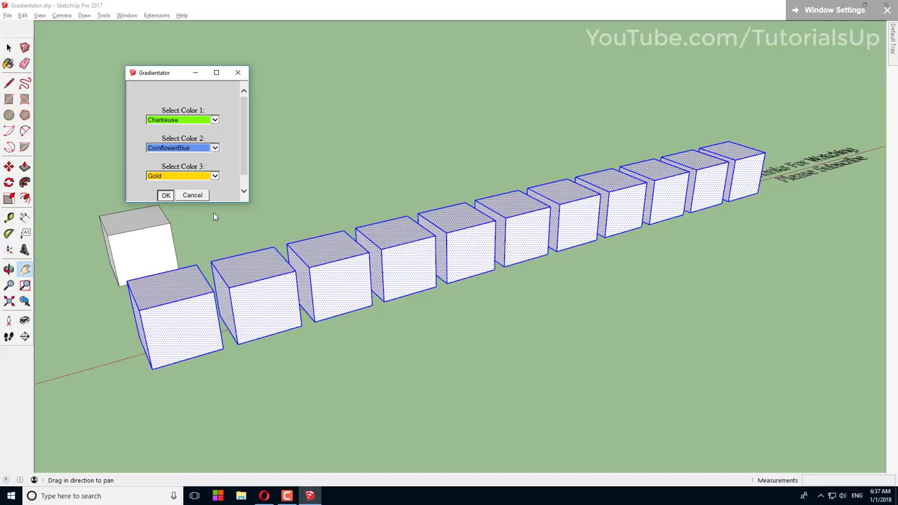
pyautogui.moveTo(290, 220)
pyautogui.mouseDown(button='middle')
pyautogui.moveTo(277, 273)
pyautogui.moveTo(249, 274)
pyautogui.moveTo(364, 222)
pyautogui.moveTo(388, 271)
pyautogui.moveTo(280, 315)
pyautogui.mouseUp(button='middle')
pyautogui.click(364, 221)
# Select only the left face of the lone white cube
pyautogui.moveTo(234, 248)
pyautogui.keyDown('shift'); pyautogui.mouseDown(button='middle')
pyautogui.moveTo(388, 234)
pyautogui.moveTo(299, 311)
pyautogui.moveTo(337, 285)
pyautogui.mouseUp(button='middle'); pyautogui.keyUp('shift')
pyautogui.scroll(5, 358, 242)
pyautogui.click(377, 238)
pyautogui.doubleClick(367, 233)
pyautogui.click(294, 303)
pyautogui.scroll(3, 299, 297)
# Copy the face to the opposite side with 6/ divisions, then select the whole sliced cube
pyautogui.press('m')
pyautogui.click(338, 278)
pyautogui.press('ctrl')
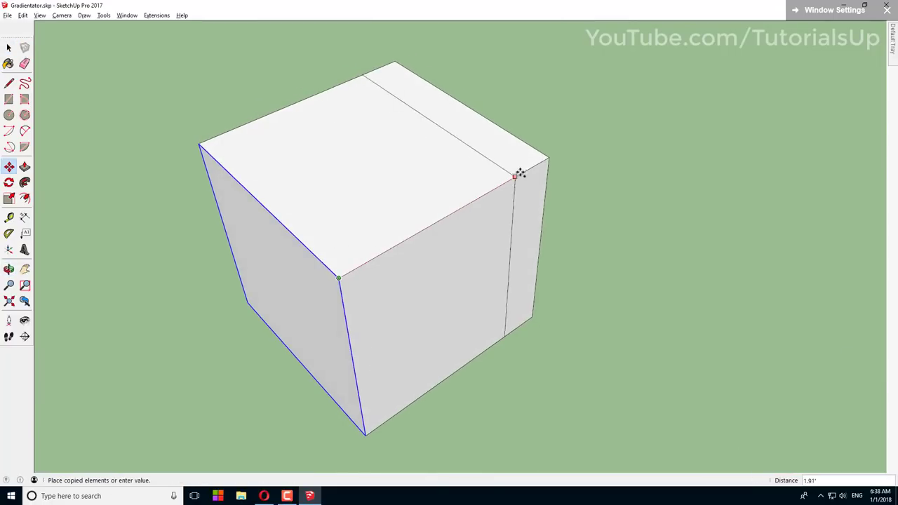
pyautogui.click(547, 158)
pyautogui.write('5/')
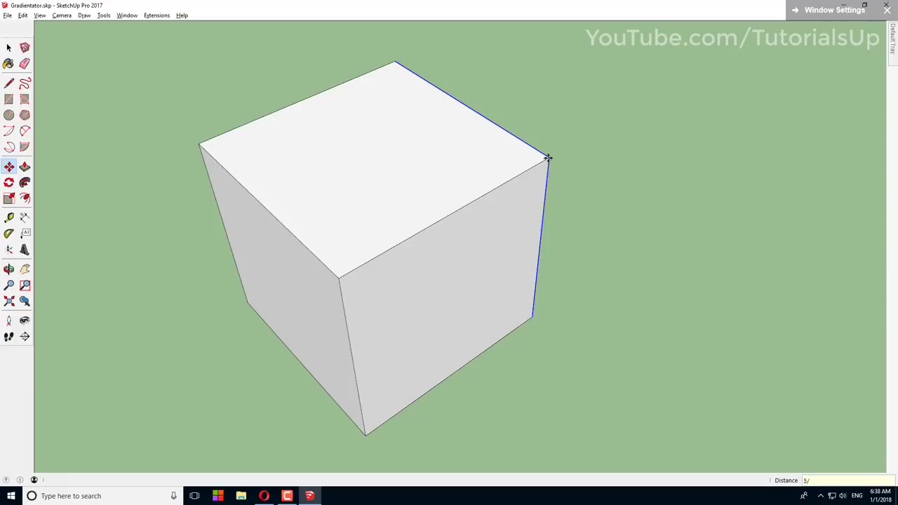
pyautogui.press('Return')
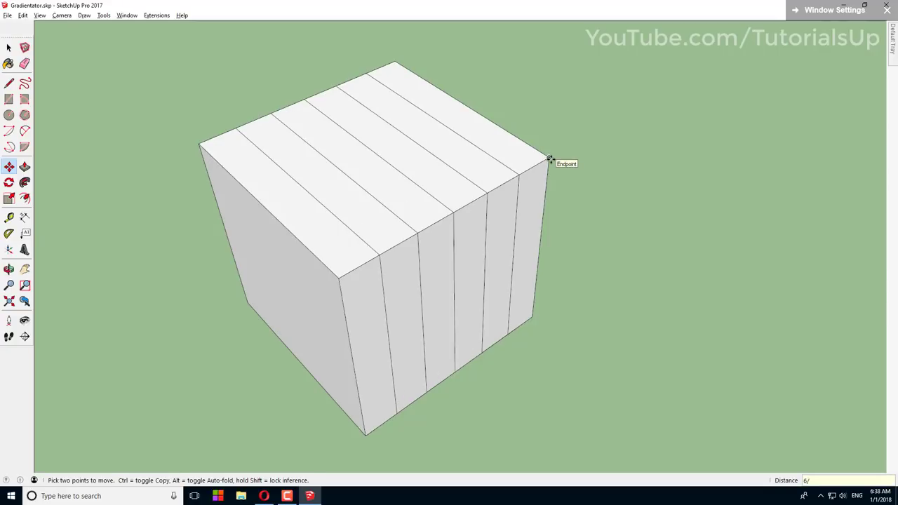
pyautogui.press('space')
pyautogui.tripleClick(467, 240)
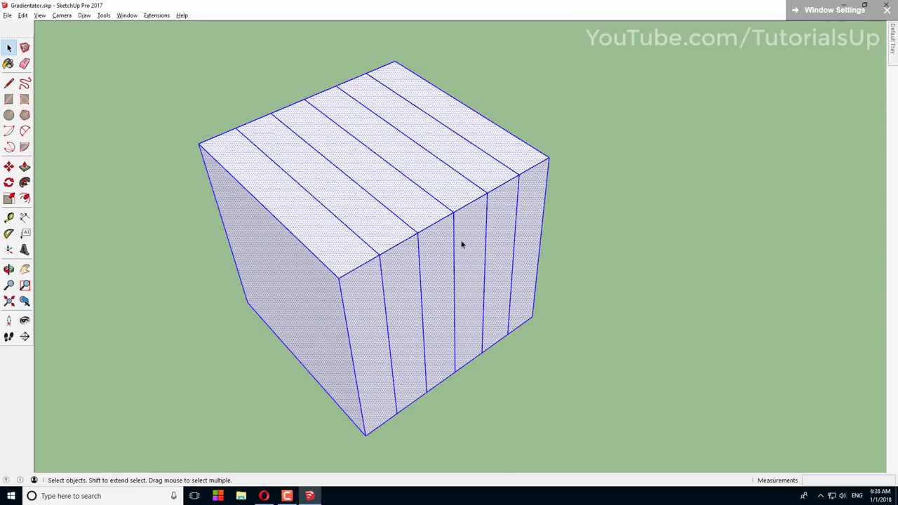
pyautogui.scroll(-3, 358, 278)
# Copy the sliced cube beside the original and array it into ten copies with 10x
pyautogui.scroll(-2, 459, 279)
pyautogui.moveTo(459, 278); pyautogui.dragTo(384, 281, button='middle')
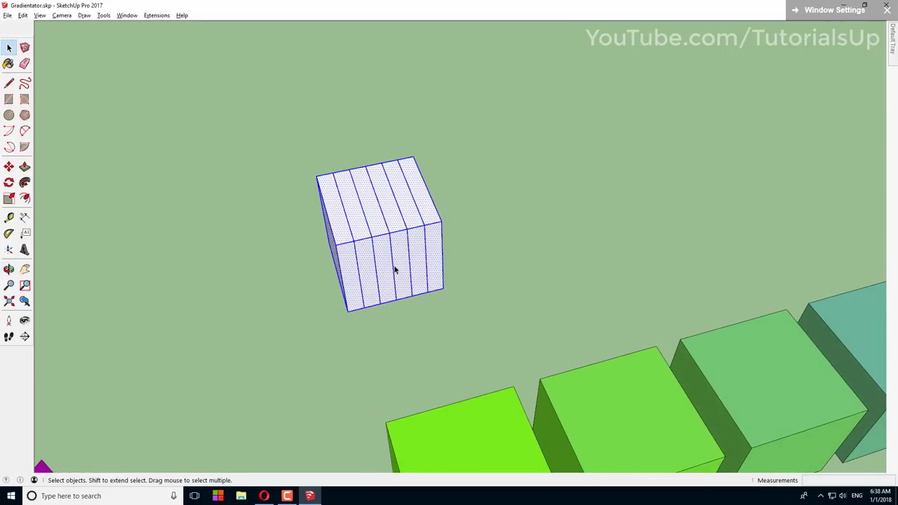
pyautogui.press('m')
pyautogui.keyDown('ctrl'); pyautogui.click(336, 243); pyautogui.keyUp('ctrl')
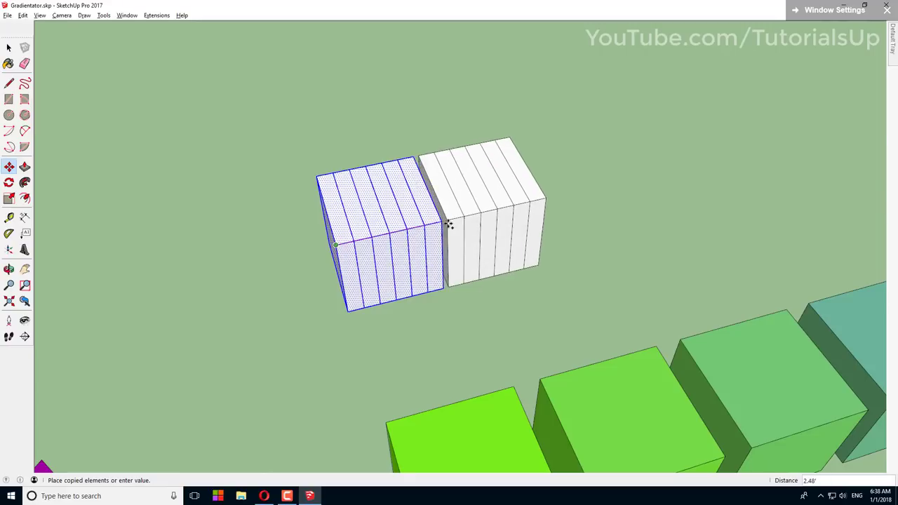
pyautogui.click(540, 379)
pyautogui.scroll(-2, 260, 255)
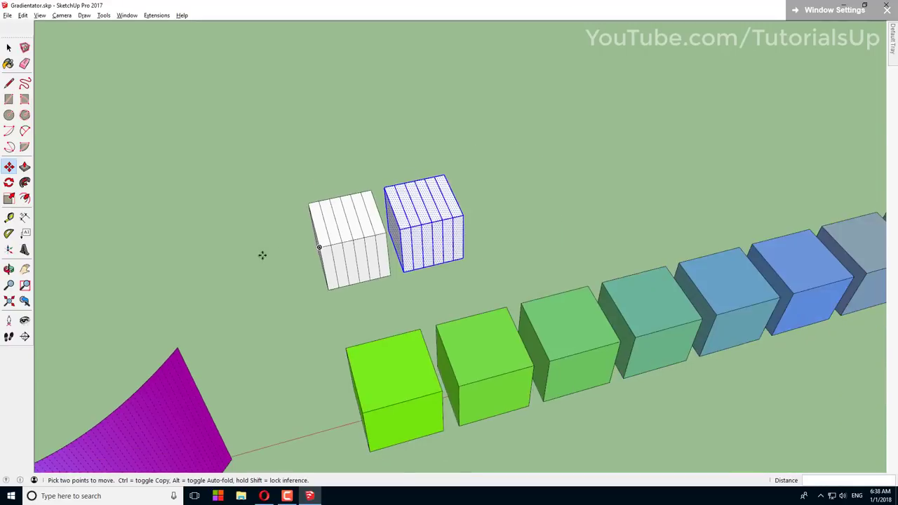
pyautogui.scroll(-2, 257, 256)
pyautogui.scroll(-2, 254, 258)
pyautogui.write('10')
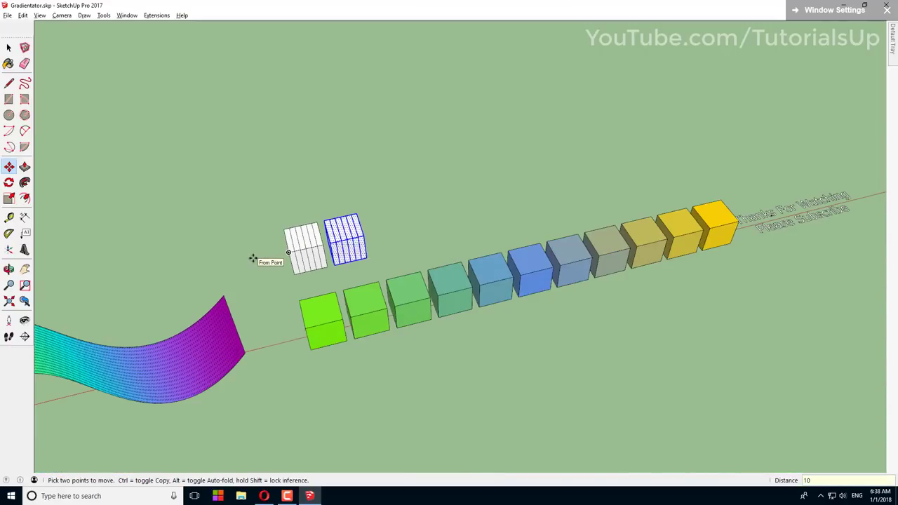
pyautogui.write('x')
pyautogui.press('Return')
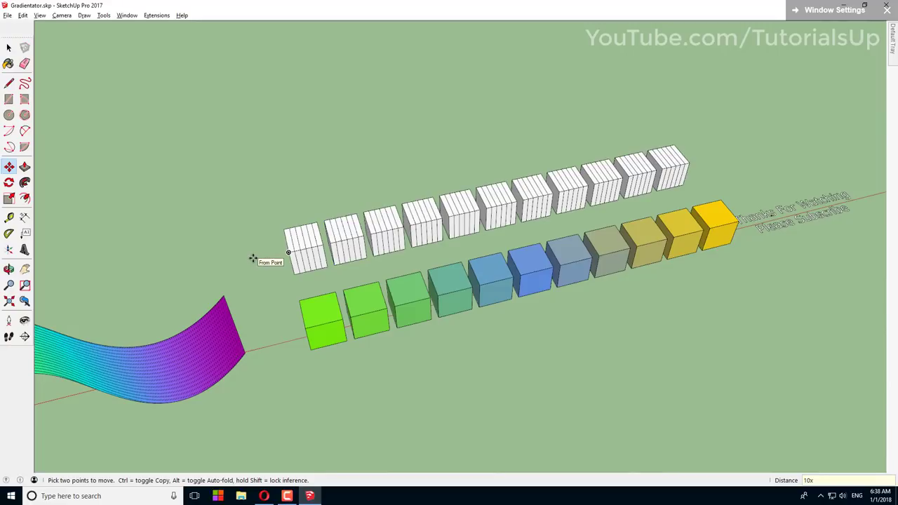
# Box-select the new row of white striped cubes
pyautogui.press('space')
pyautogui.moveTo(391, 231)
pyautogui.mouseDown(button='middle')
pyautogui.moveTo(263, 242)
pyautogui.moveTo(262, 289)
pyautogui.moveTo(309, 172)
pyautogui.mouseUp(button='middle')
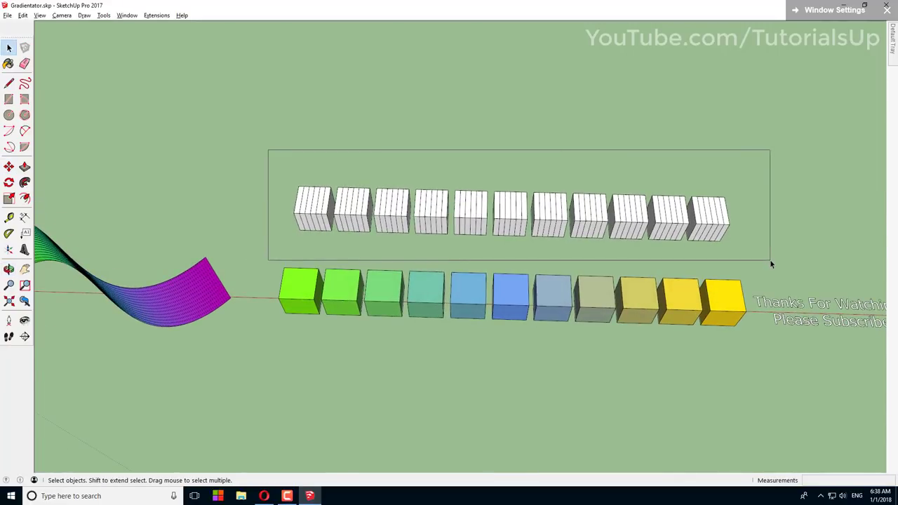
pyautogui.moveTo(289, 167); pyautogui.dragTo(770, 260)
pyautogui.scroll(3, 612, 221)
pyautogui.moveTo(611, 221)
pyautogui.mouseDown(button='middle')
pyautogui.moveTo(643, 193)
pyautogui.moveTo(648, 199)
pyautogui.mouseUp(button='middle')
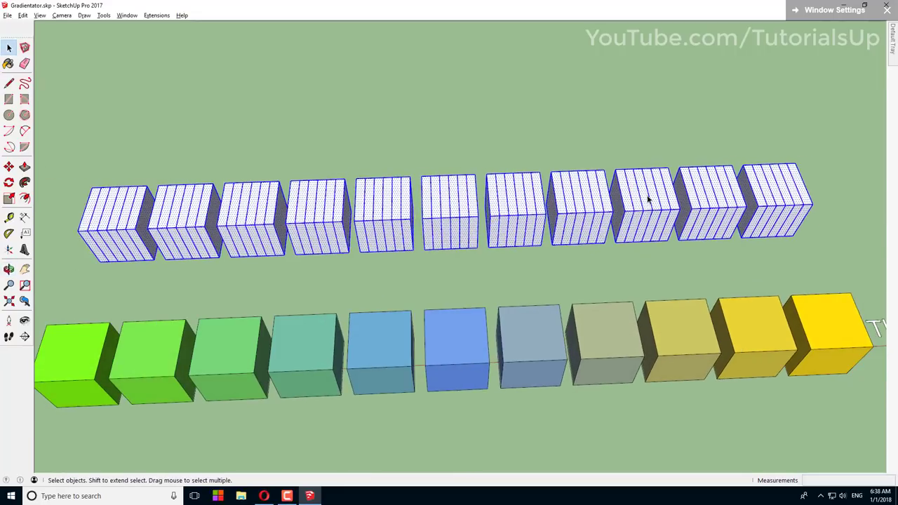
# Run Gradientate on the striped cube row with Chartreuse, RoyalBlue and Gold
pyautogui.click(149, 17)
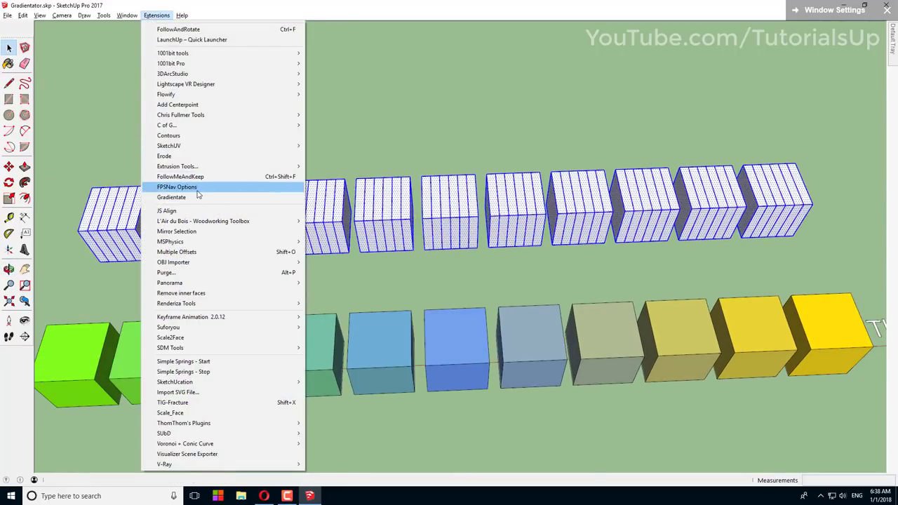
pyautogui.click(280, 199)
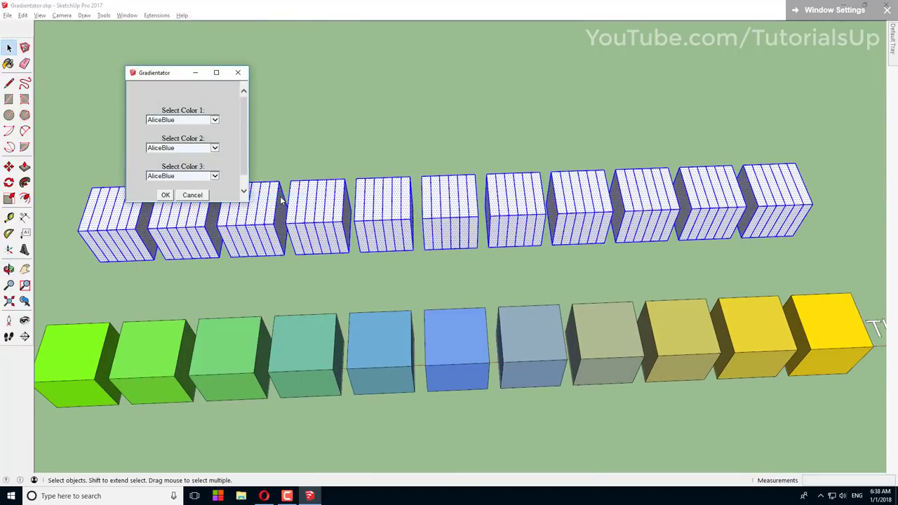
pyautogui.click(214, 120)
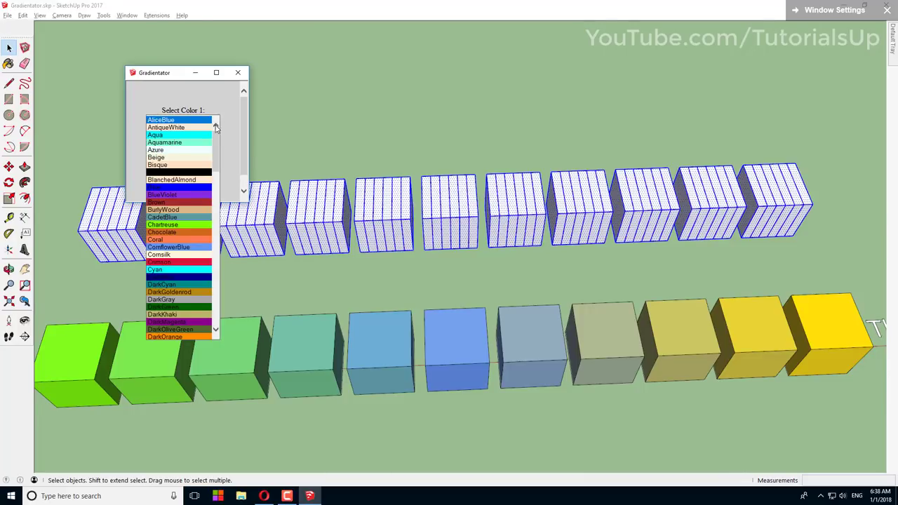
pyautogui.click(186, 225)
pyautogui.click(215, 148)
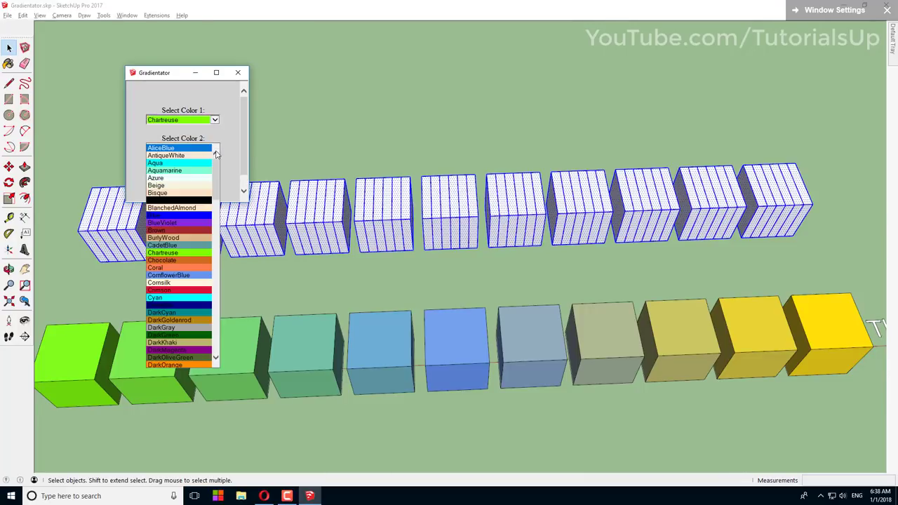
pyautogui.moveTo(217, 189); pyautogui.dragTo(211, 327)
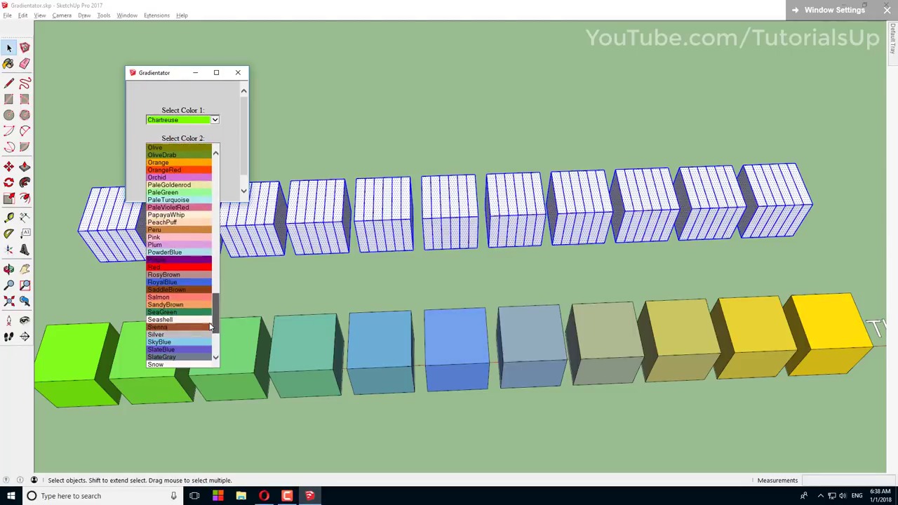
pyautogui.click(168, 282)
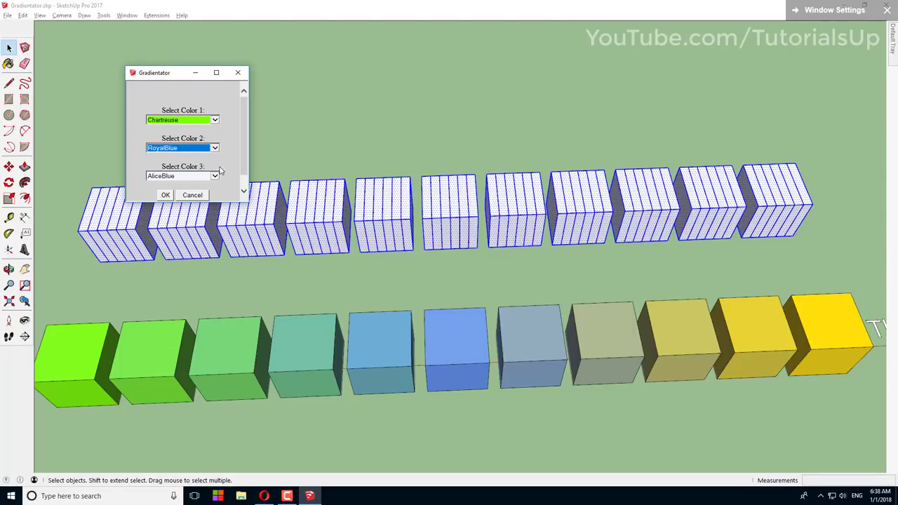
pyautogui.click(216, 177)
pyautogui.click(215, 177)
pyautogui.moveTo(217, 221)
pyautogui.mouseDown()
pyautogui.moveTo(216, 330)
pyautogui.moveTo(215, 281)
pyautogui.mouseUp()
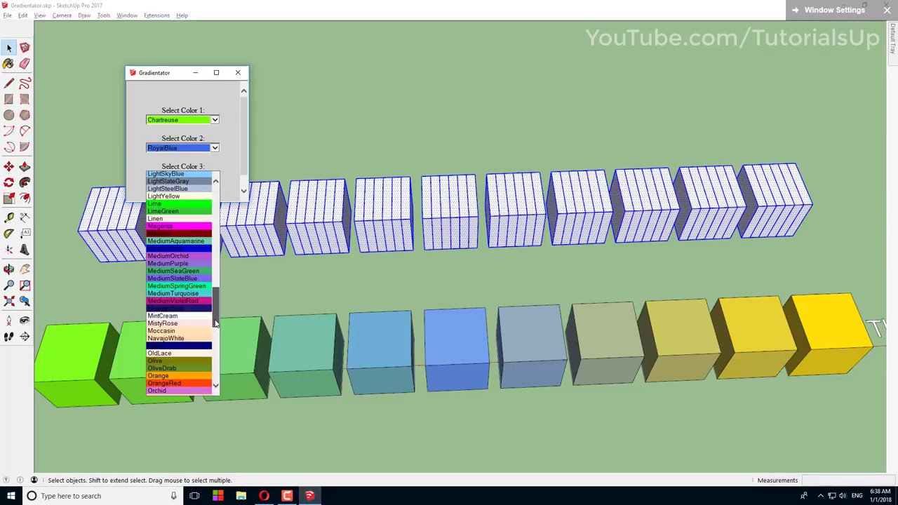
pyautogui.moveTo(215, 312); pyautogui.dragTo(219, 258)
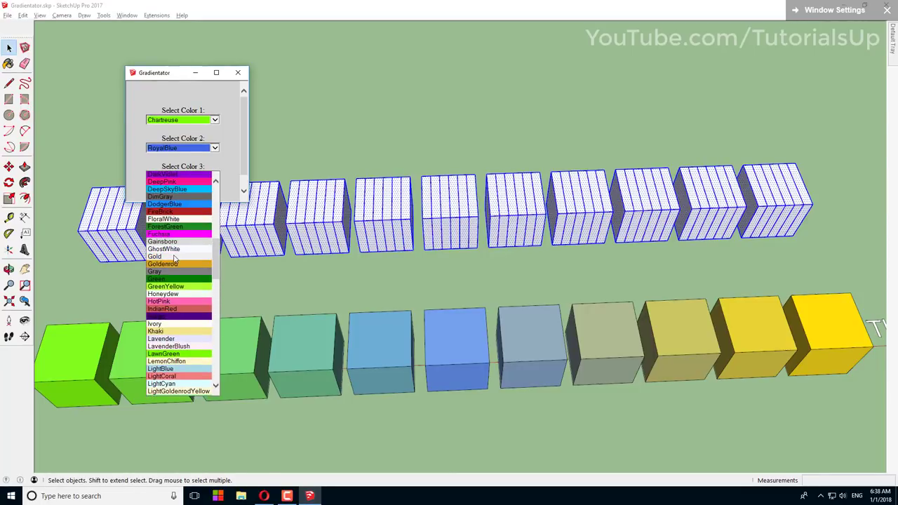
pyautogui.click(176, 257)
pyautogui.click(165, 196)
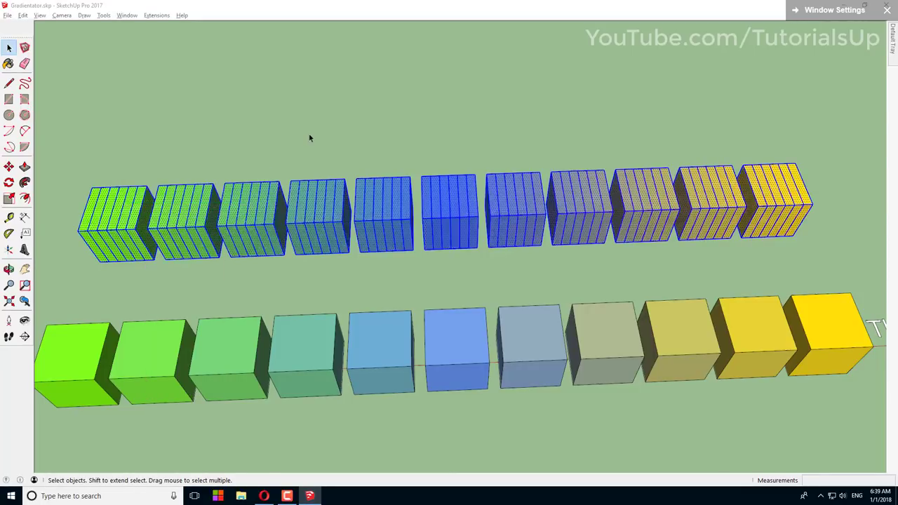
# Select the top row of cubes and soften their edges at 26.5° with smooth normals and coplanar softening
pyautogui.moveTo(109, 179); pyautogui.dragTo(824, 273)
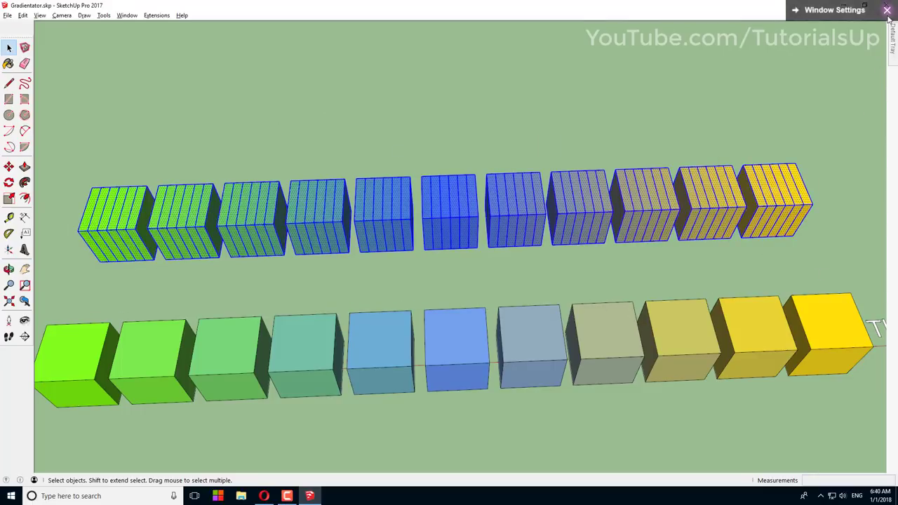
pyautogui.click(892, 47)
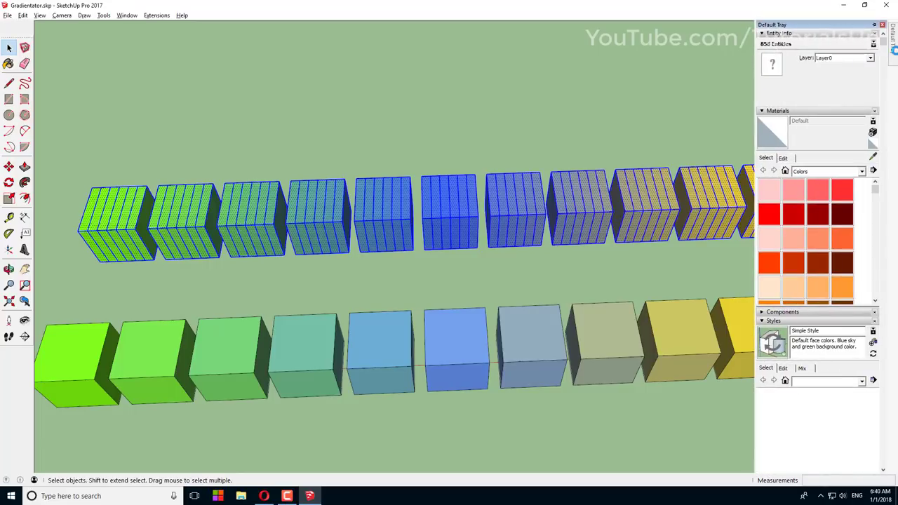
pyautogui.click(764, 33)
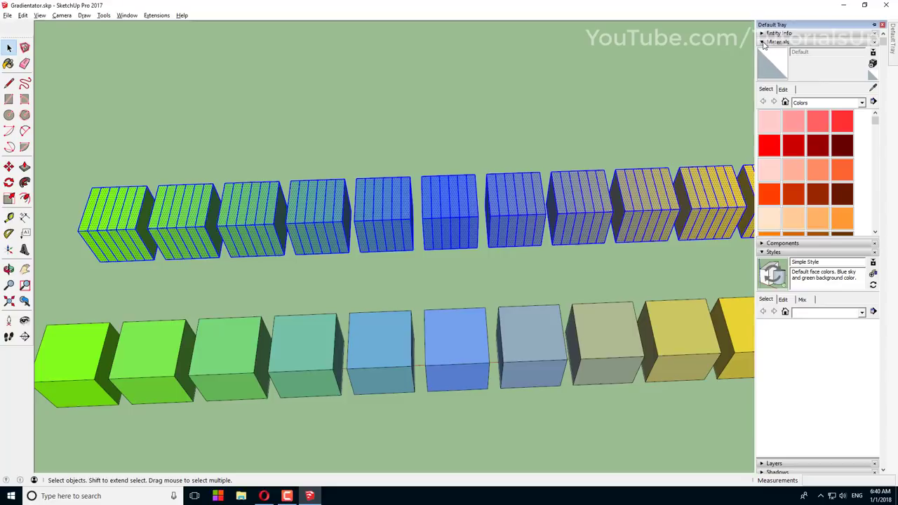
pyautogui.click(762, 42)
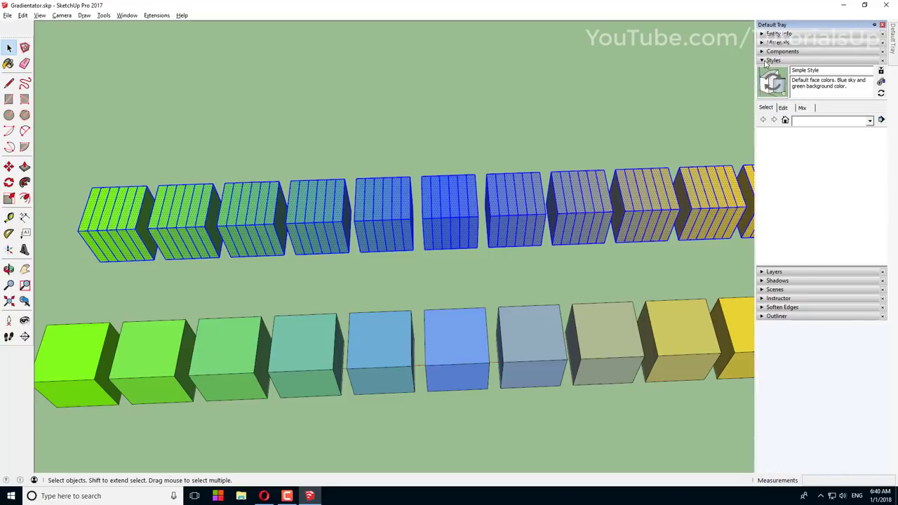
pyautogui.click(766, 61)
pyautogui.click(761, 106)
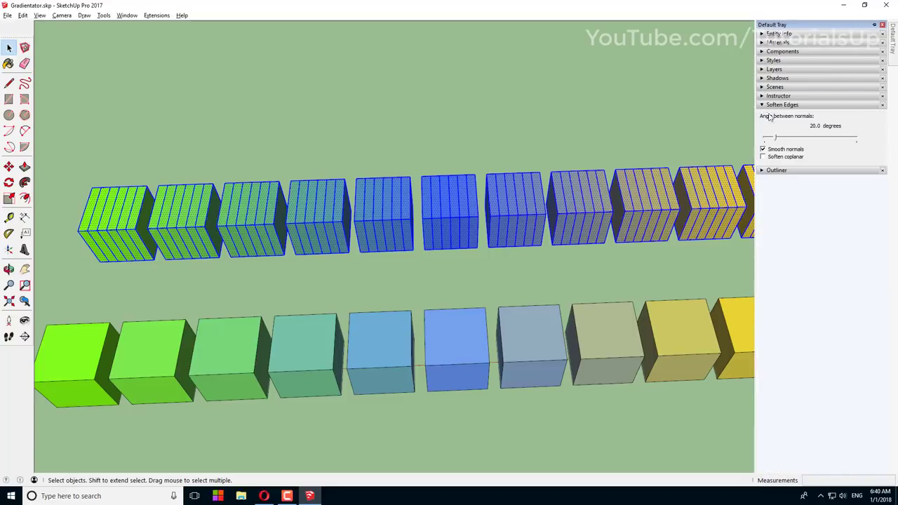
pyautogui.click(775, 139)
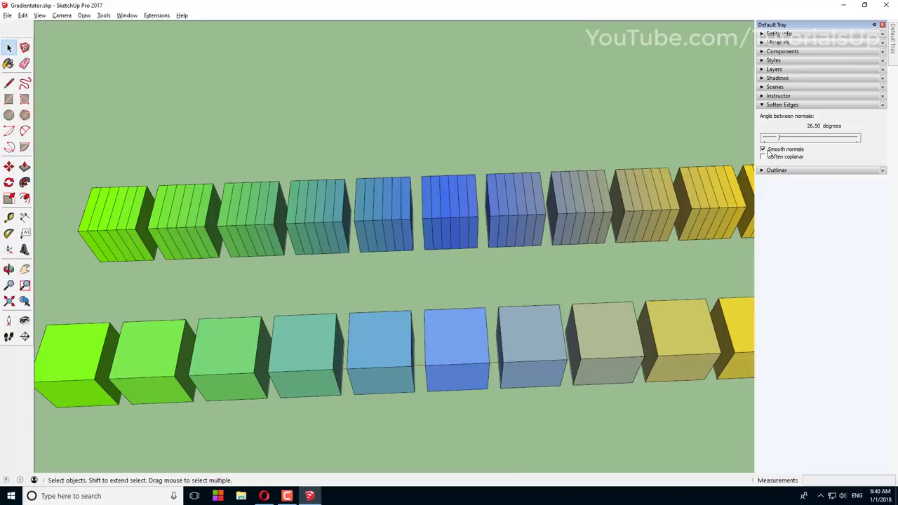
pyautogui.click(763, 152)
pyautogui.click(764, 157)
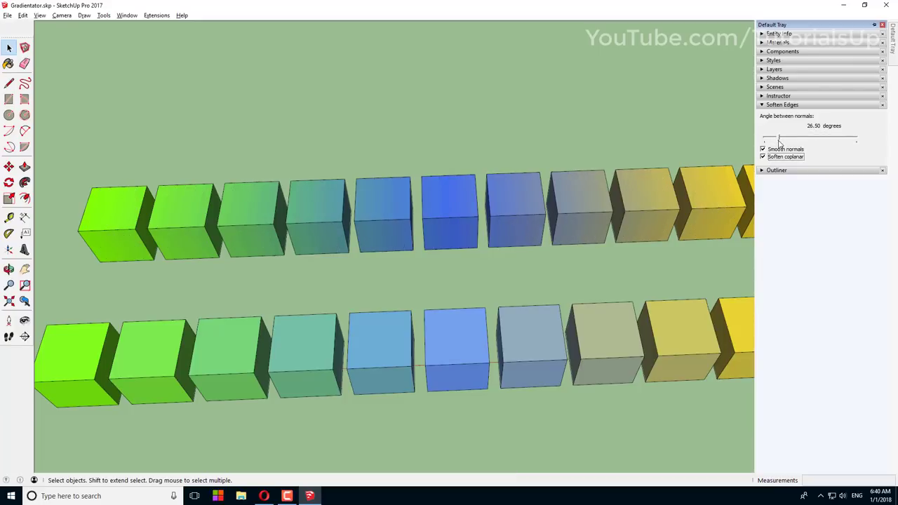
# Orbit and zoom around the cubes to inspect the blended gradient
pyautogui.moveTo(620, 195)
pyautogui.mouseDown(button='middle')
pyautogui.moveTo(571, 161)
pyautogui.moveTo(497, 165)
pyautogui.moveTo(541, 152)
pyautogui.moveTo(586, 162)
pyautogui.mouseUp(button='middle')
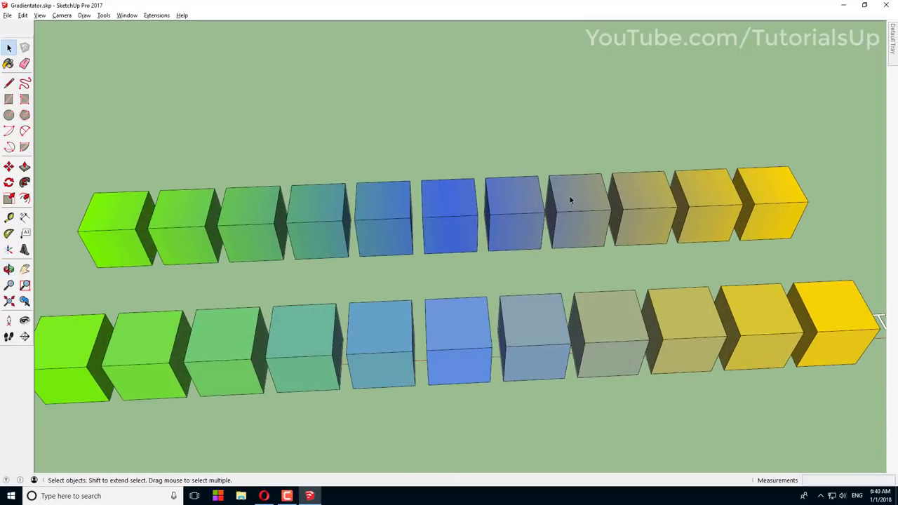
pyautogui.scroll(-2, 495, 210)
pyautogui.scroll(5, 268, 223)
pyautogui.scroll(2, 411, 222)
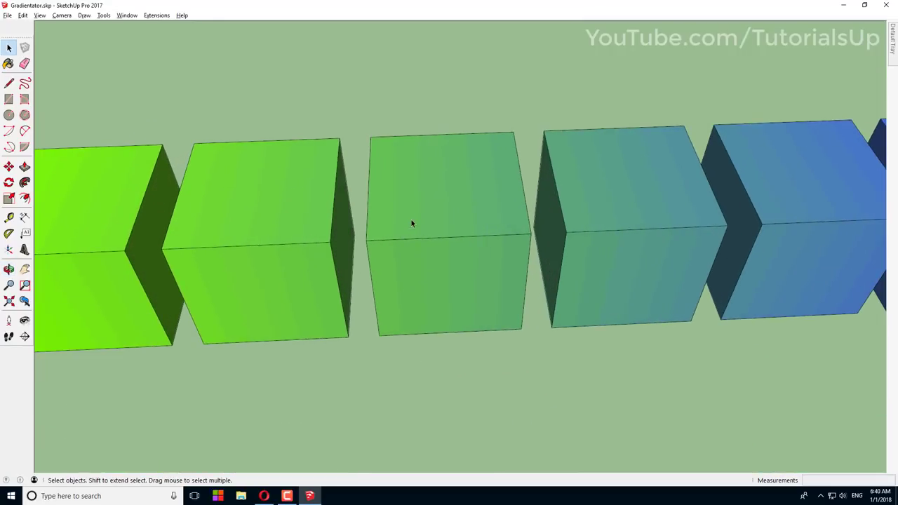
pyautogui.scroll(1, 435, 228)
pyautogui.scroll(1, 435, 227)
pyautogui.scroll(-2, 327, 212)
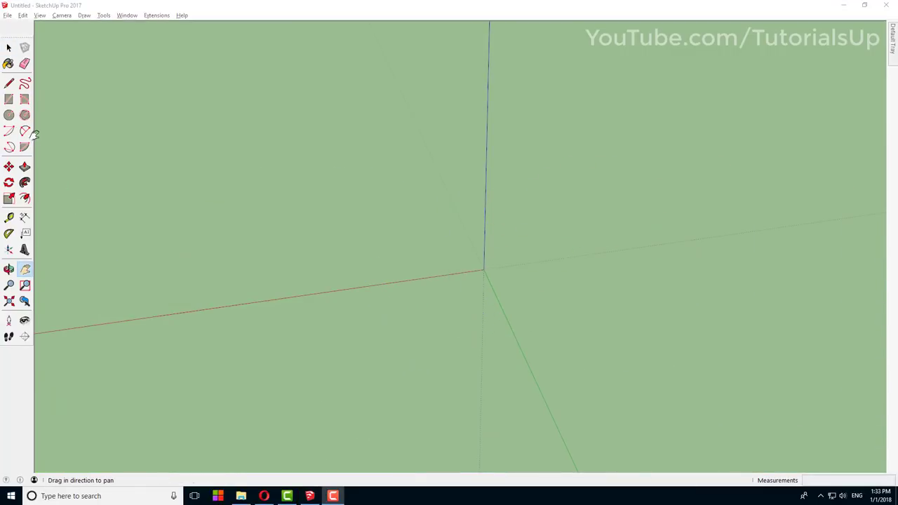
# Draw a base circle at the origin with 100 segments
pyautogui.click(9, 115)
pyautogui.click(483, 268)
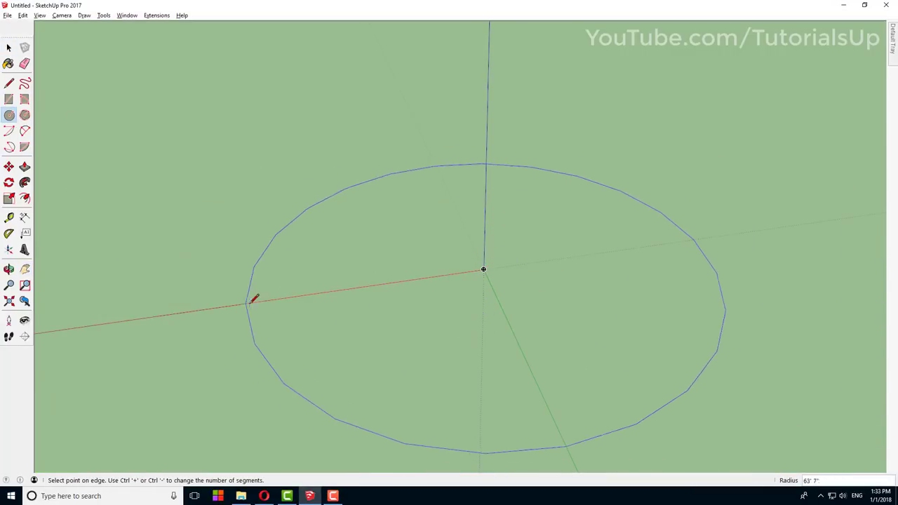
pyautogui.click(251, 303)
pyautogui.press('space')
pyautogui.click(687, 241)
pyautogui.keyDown('shift'); pyautogui.moveTo(687, 241); pyautogui.dragTo(668, 242, button='middle'); pyautogui.keyUp('shift')
pyautogui.write('100')
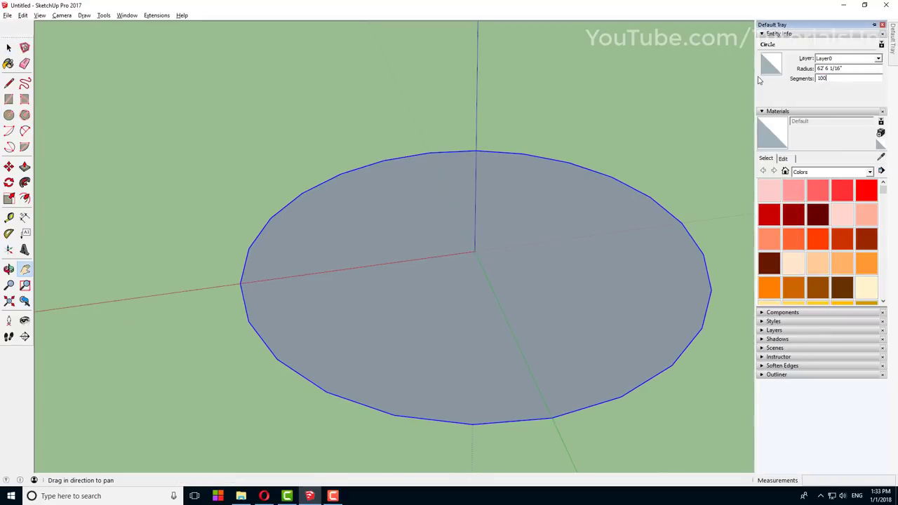
pyautogui.press('Return')
# Draw a vertical circle at the origin and set it to 100 segments
pyautogui.click(678, 128)
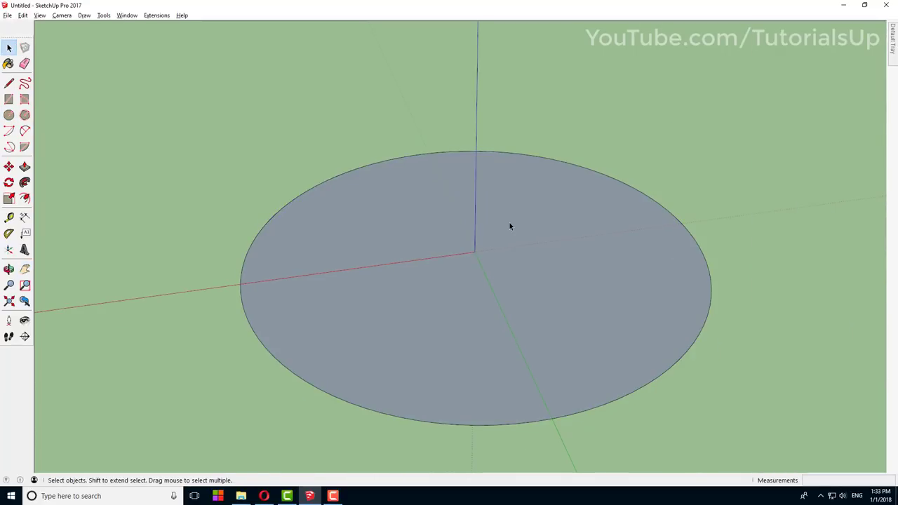
pyautogui.press('c')
pyautogui.click(475, 251)
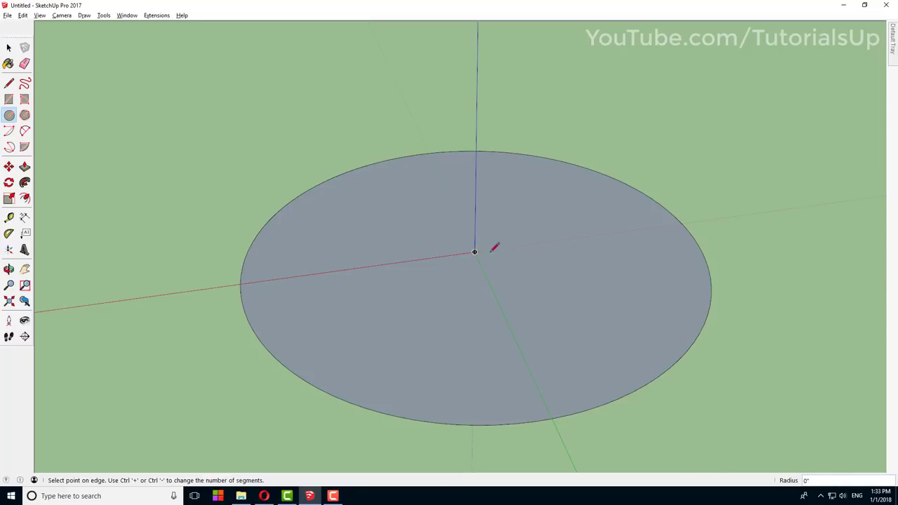
pyautogui.click(675, 223)
pyautogui.press('space')
pyautogui.click(250, 226)
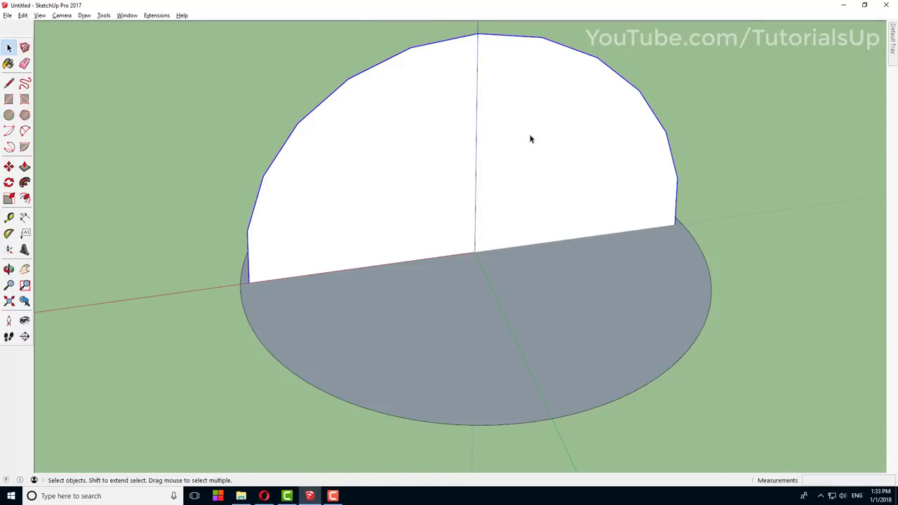
pyautogui.click(893, 32)
pyautogui.write('100')
pyautogui.press('Return')
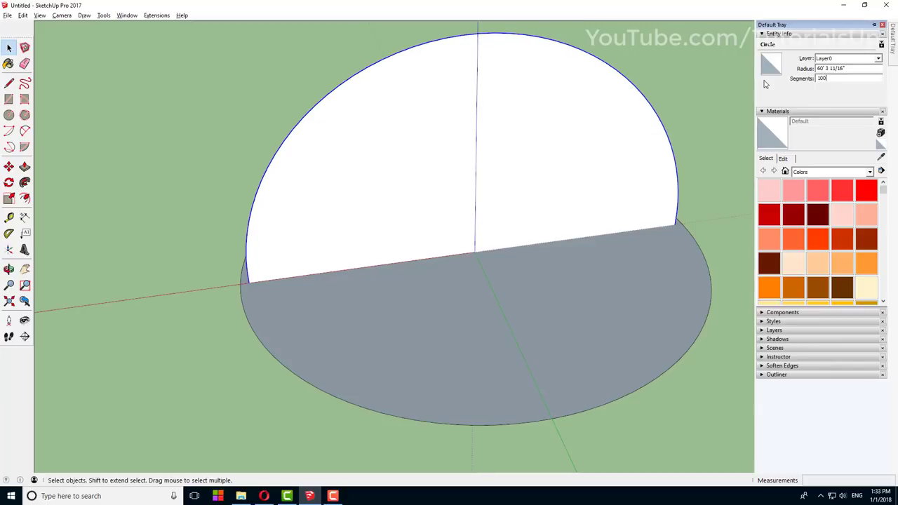
# Sweep the half-circle profile around the base circle with Follow Me, then delete the leftover ring
pyautogui.click(648, 76)
pyautogui.click(410, 295)
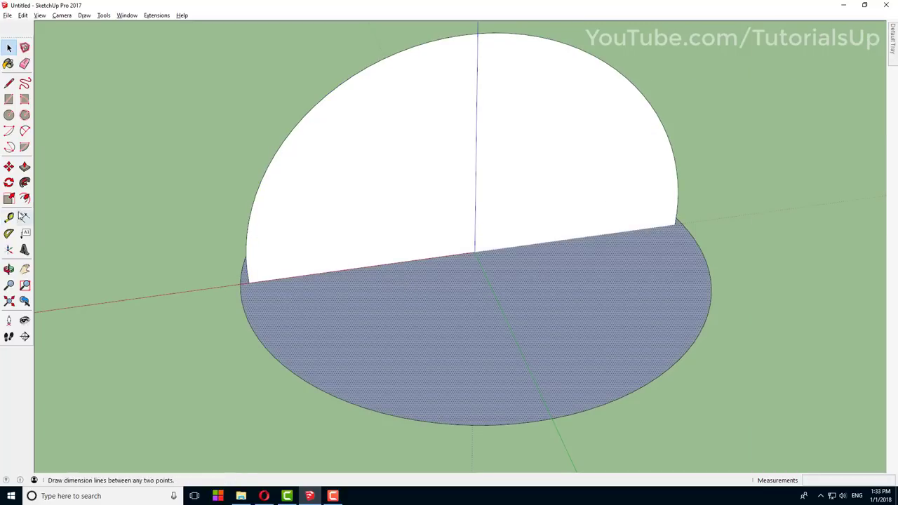
pyautogui.click(25, 182)
pyautogui.click(280, 207)
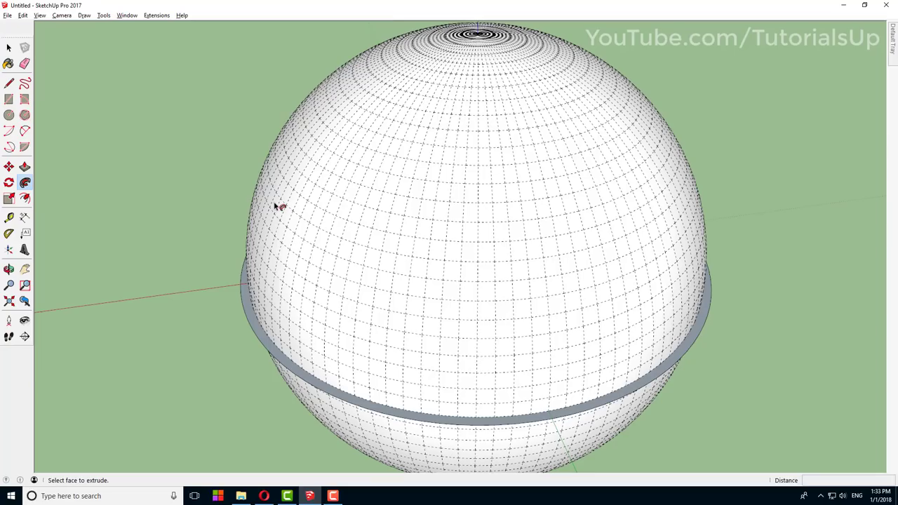
pyautogui.press('space')
pyautogui.click(249, 301)
pyautogui.press('Delete')
pyautogui.moveTo(266, 315); pyautogui.dragTo(495, 257, button='middle')
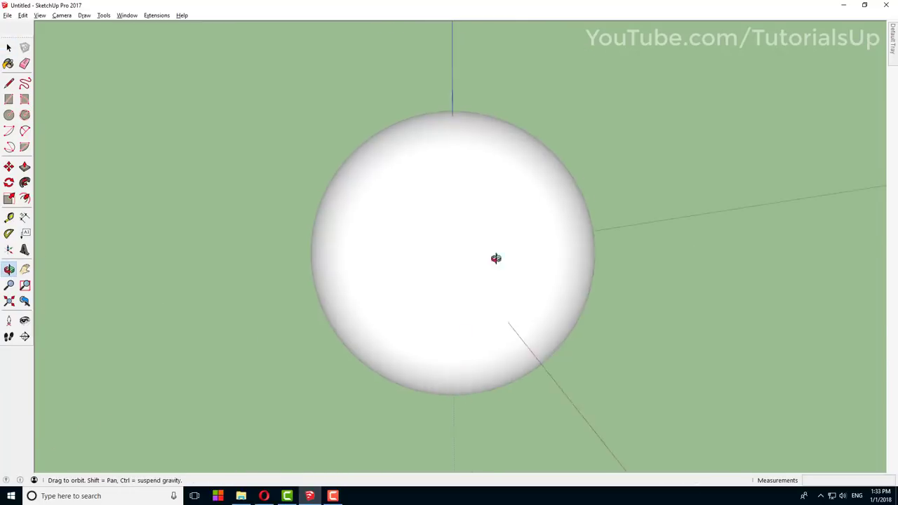
# Move the sphere up the blue axis, then reselect it and open the Extensions menu
pyautogui.click(433, 291)
pyautogui.press('m')
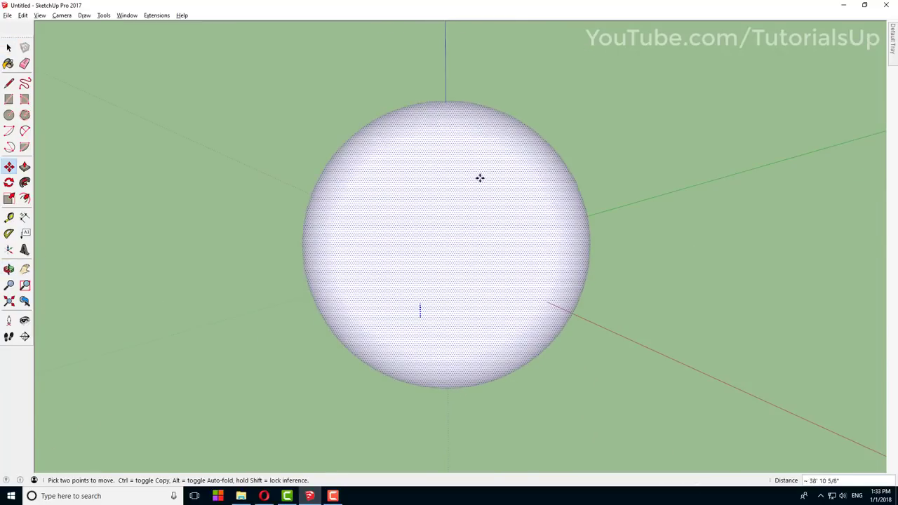
pyautogui.scroll(-3, 435, 327)
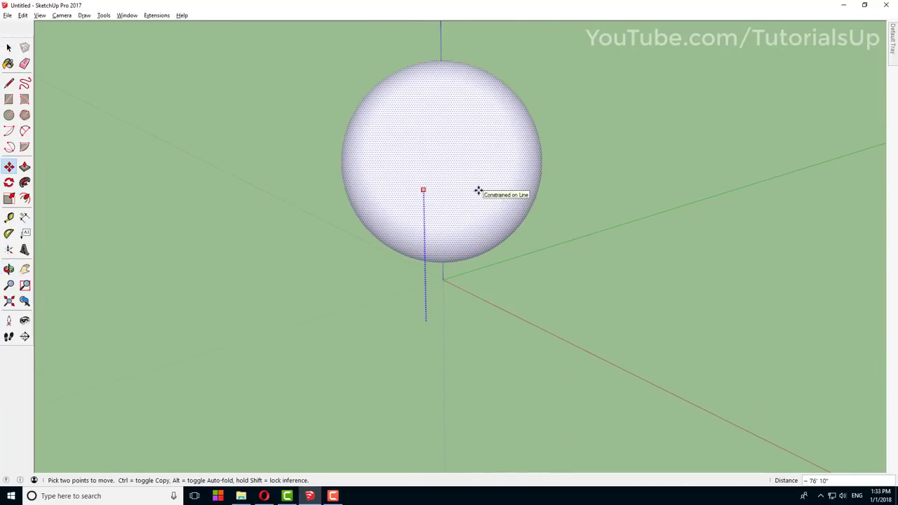
pyautogui.click(478, 190)
pyautogui.moveTo(501, 225); pyautogui.dragTo(461, 266, button='middle')
pyautogui.press('space')
pyautogui.click(414, 274)
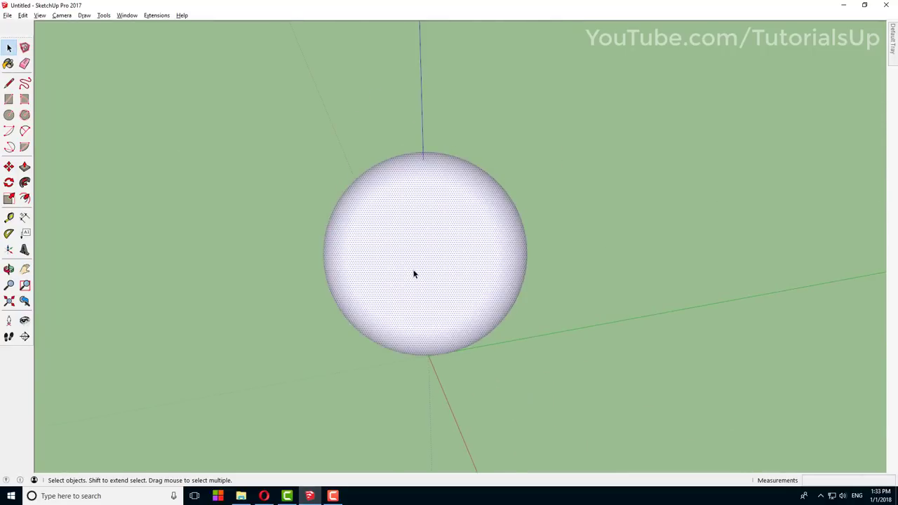
pyautogui.scroll(3, 413, 275)
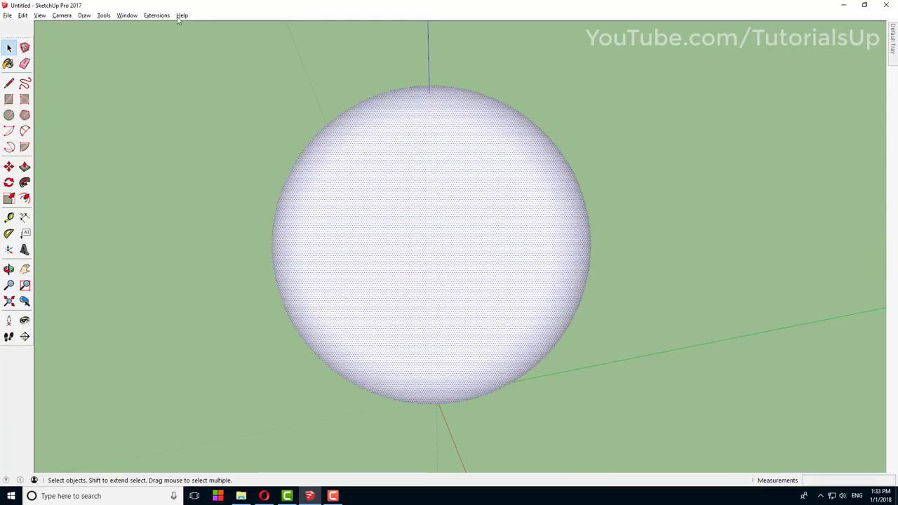
pyautogui.click(156, 15)
# Run Gradientate on the sphere with colours Aqua, Chartreuse and Fuchsia
pyautogui.click(244, 198)
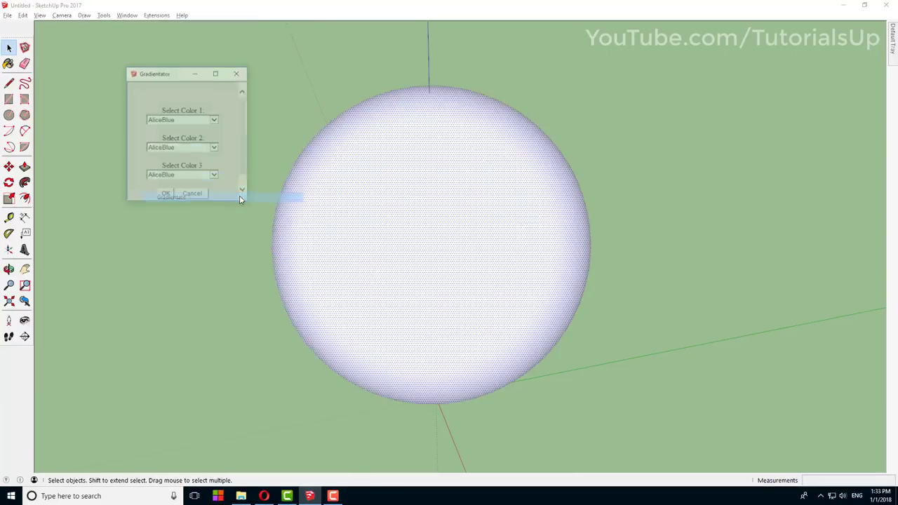
pyautogui.click(215, 120)
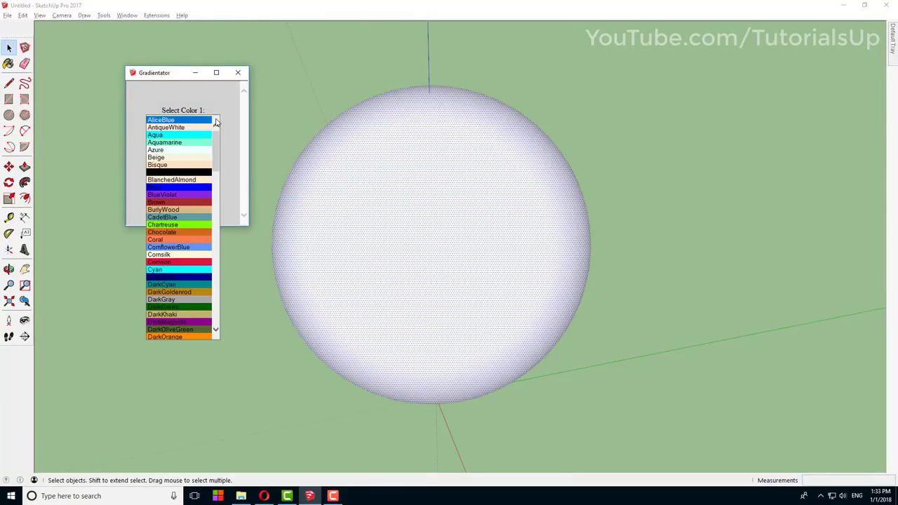
pyautogui.click(177, 138)
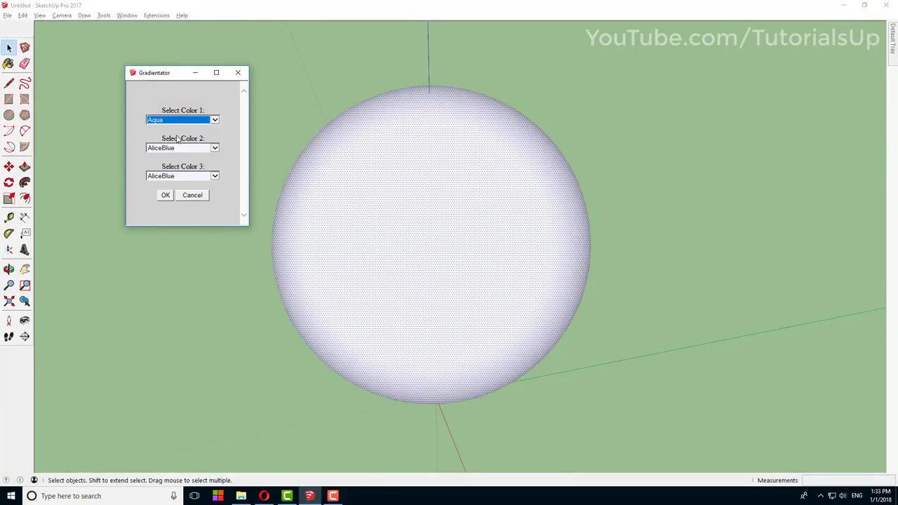
pyautogui.click(215, 148)
pyautogui.click(203, 252)
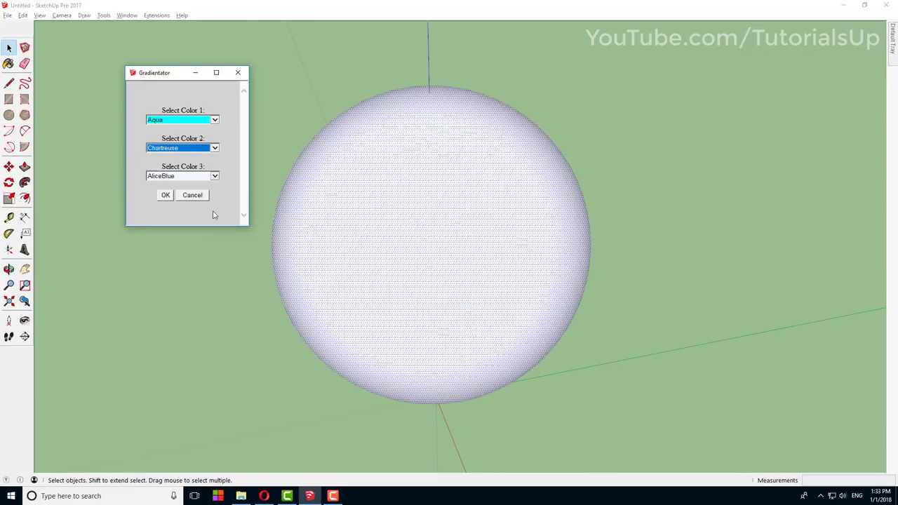
pyautogui.click(215, 176)
pyautogui.scroll(-8, 202, 212)
pyautogui.scroll(-6, 202, 211)
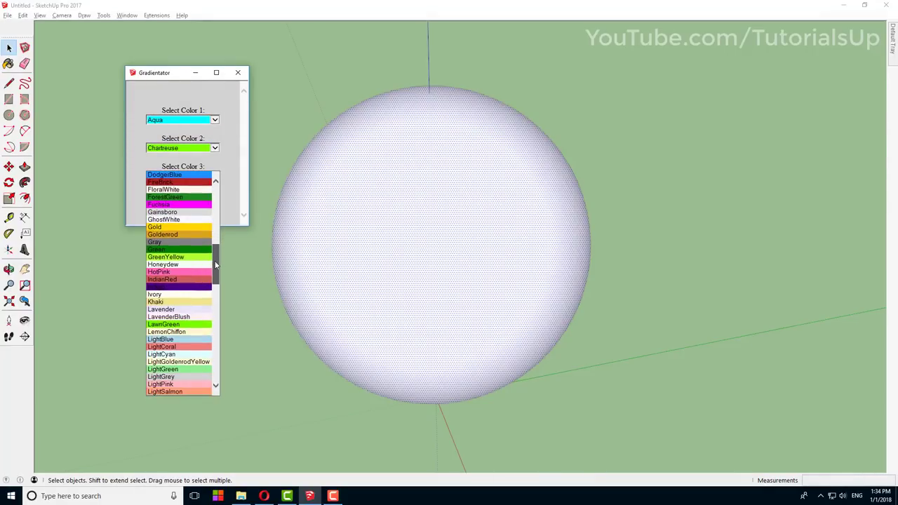
pyautogui.click(201, 204)
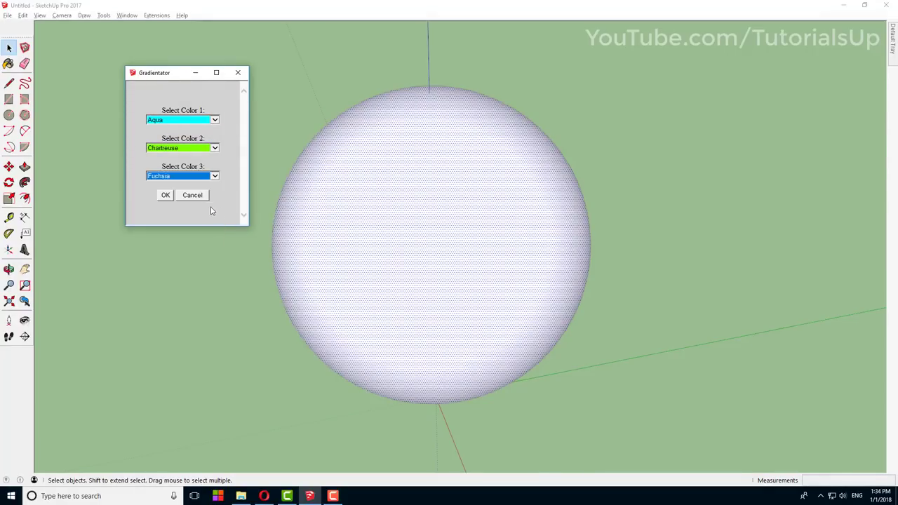
pyautogui.click(166, 196)
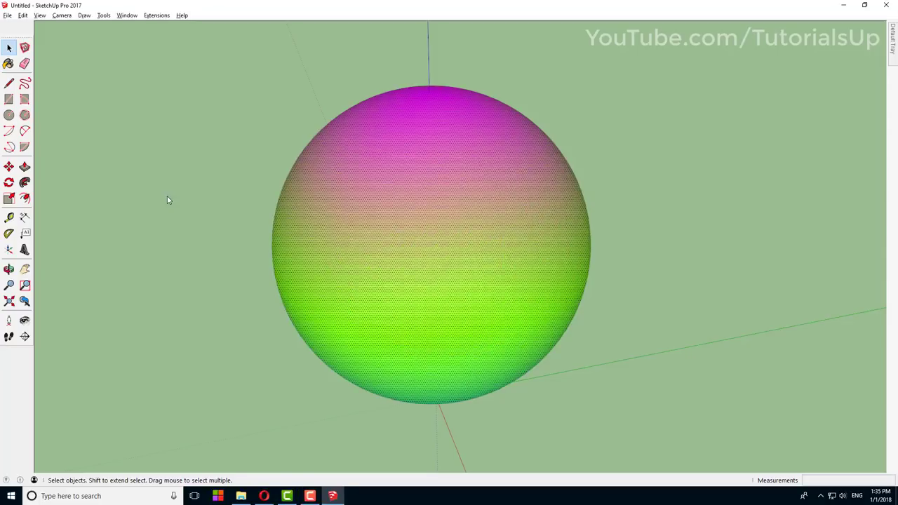
pyautogui.moveTo(168, 199); pyautogui.dragTo(365, 197, button='middle')
pyautogui.scroll(-3, 364, 197)
pyautogui.scroll(4, 411, 211)
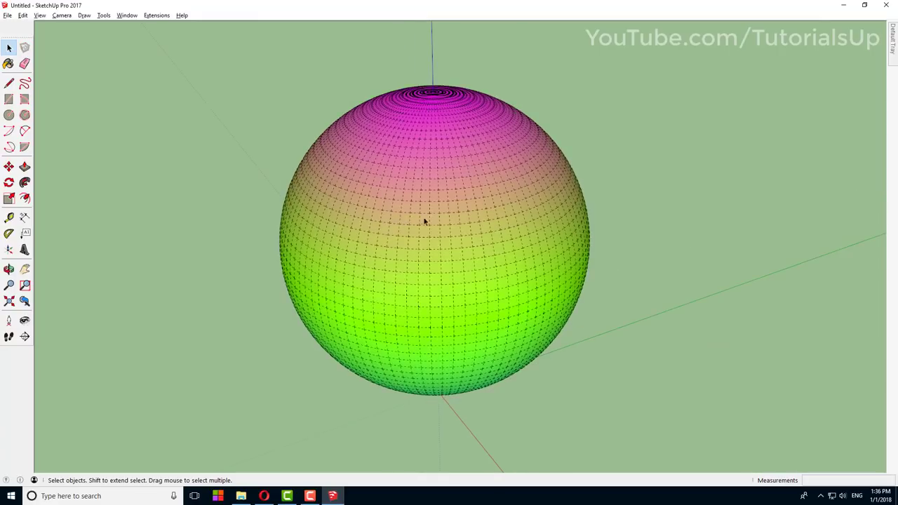
pyautogui.scroll(-2, 426, 221)
pyautogui.moveTo(455, 276); pyautogui.dragTo(475, 49, button='middle')
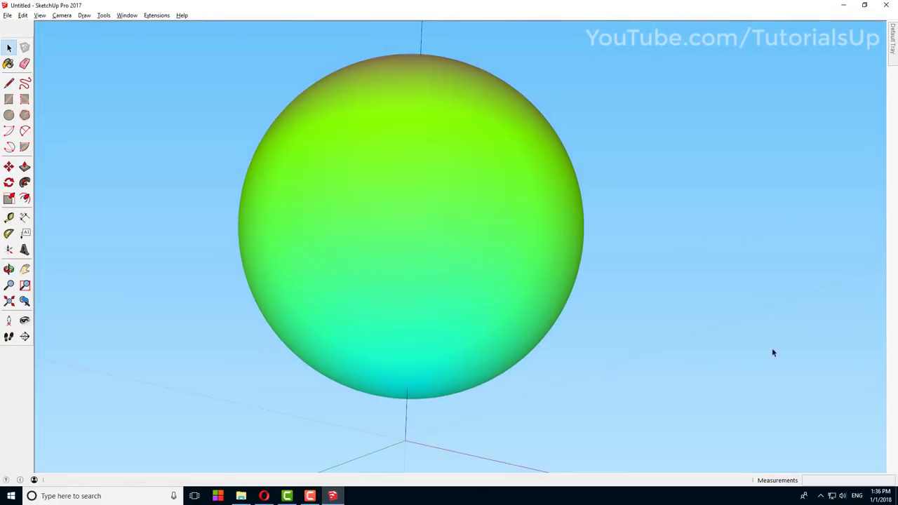
pyautogui.moveTo(772, 353)
pyautogui.mouseDown(button='middle')
pyautogui.moveTo(388, 134)
pyautogui.moveTo(402, 263)
pyautogui.mouseUp(button='middle')
pyautogui.scroll(-3, 402, 263)
pyautogui.moveTo(443, 126)
pyautogui.mouseDown(button='middle')
pyautogui.moveTo(400, 166)
pyautogui.moveTo(453, 321)
pyautogui.moveTo(410, 261)
pyautogui.moveTo(461, 260)
pyautogui.moveTo(431, 218)
pyautogui.moveTo(411, 282)
pyautogui.mouseUp(button='middle')
pyautogui.scroll(-1, 409, 261)
# Draw a square face on the ground beside the sphere, select it, and bring up the toolbars list
pyautogui.scroll(-2, 411, 246)
pyautogui.press('r')
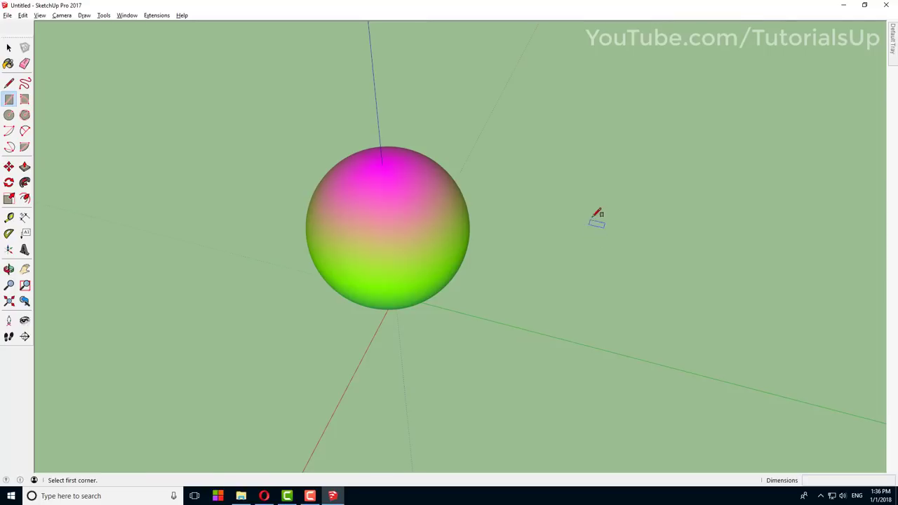
pyautogui.click(594, 218)
pyautogui.scroll(-2, 421, 275)
pyautogui.click(654, 397)
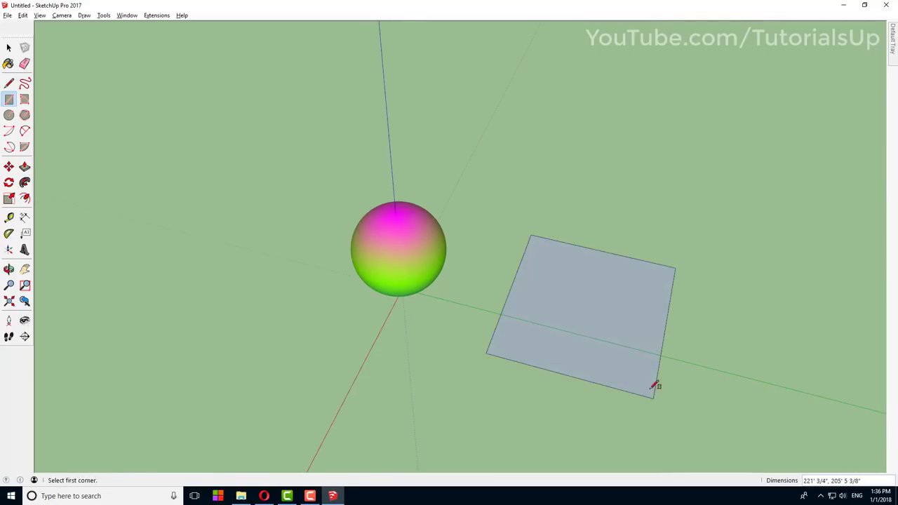
pyautogui.moveTo(654, 385); pyautogui.dragTo(538, 315, button='middle')
pyautogui.press('space')
pyautogui.click(537, 315)
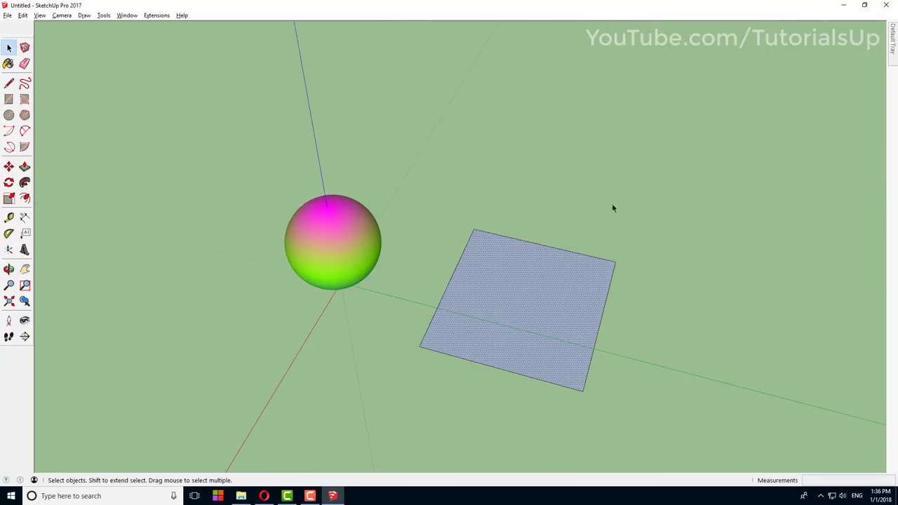
pyautogui.rightClick(17, 383)
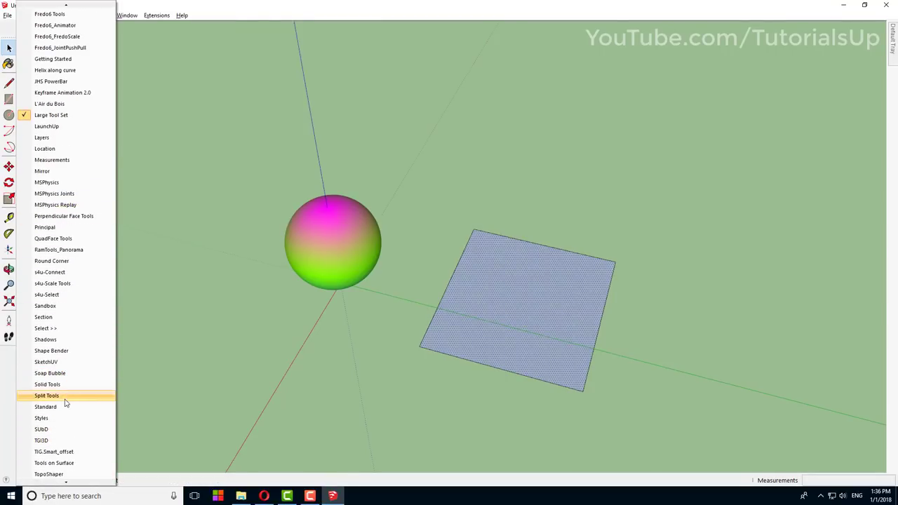
# Enable Split Tools and split the square face into 70 divisions
pyautogui.click(47, 394)
pyautogui.click(445, 122)
pyautogui.write('70')
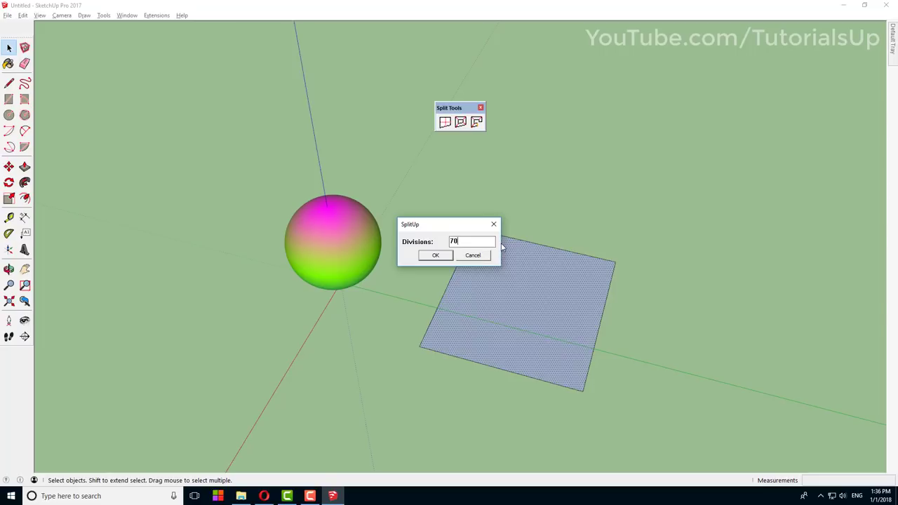
pyautogui.click(433, 255)
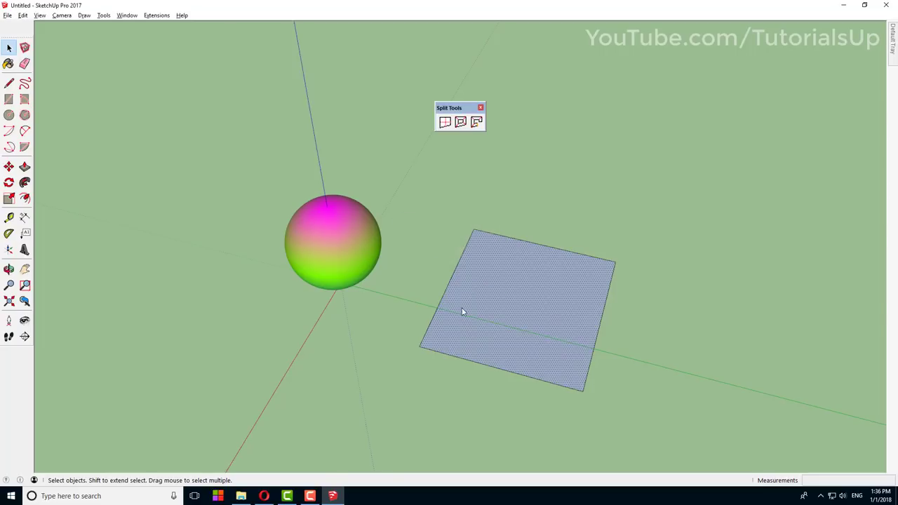
pyautogui.moveTo(460, 311); pyautogui.dragTo(463, 312, button='middle')
pyautogui.scroll(3, 520, 314)
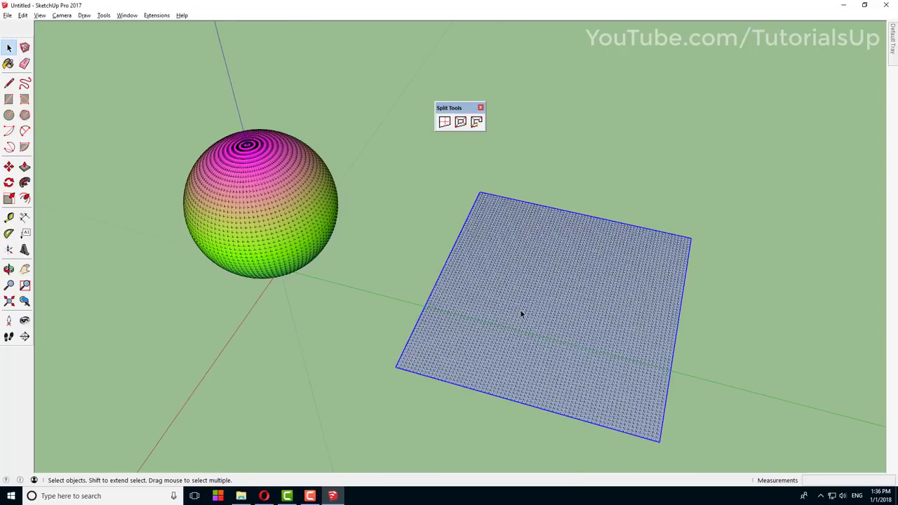
pyautogui.moveTo(531, 334); pyautogui.dragTo(539, 342, button='middle')
# Select the subdivided square mesh and move it slightly to a new position
pyautogui.tripleClick(544, 343)
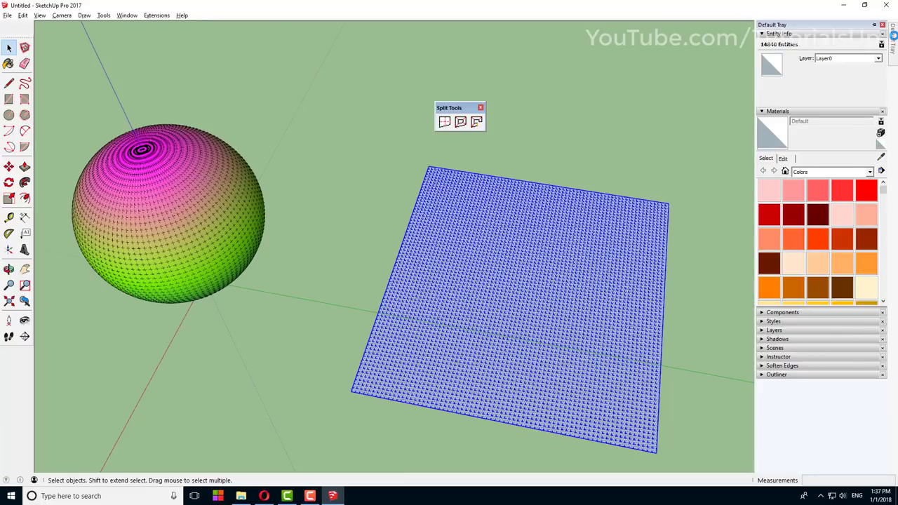
pyautogui.tripleClick(160, 253)
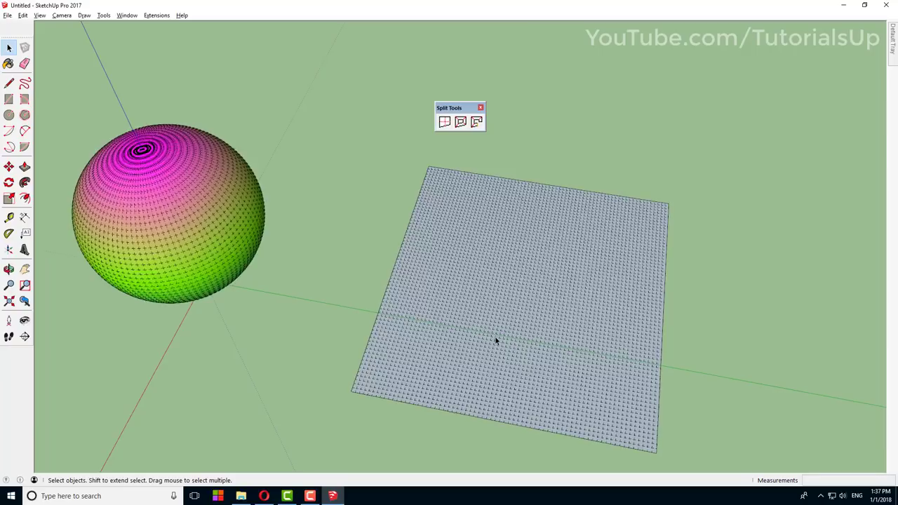
pyautogui.tripleClick(519, 318)
pyautogui.moveTo(502, 332); pyautogui.dragTo(493, 268, button='middle')
pyautogui.press('m')
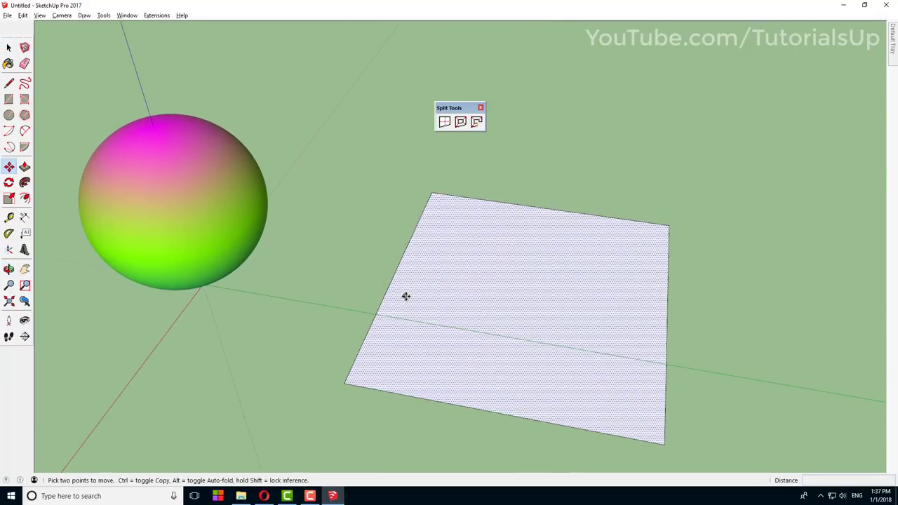
pyautogui.click(408, 280)
pyautogui.click(405, 272)
pyautogui.press('space')
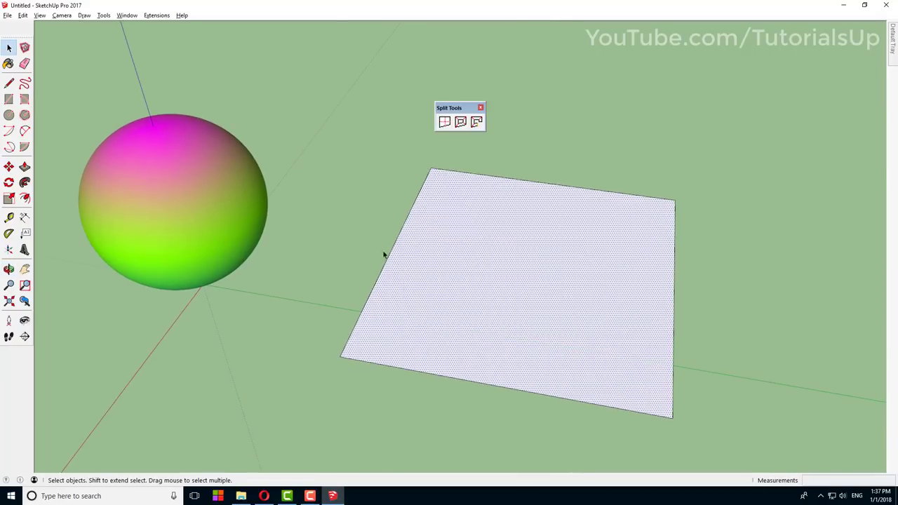
pyautogui.click(383, 253)
pyautogui.moveTo(383, 253)
pyautogui.mouseDown(button='middle')
pyautogui.moveTo(339, 294)
pyautogui.moveTo(535, 258)
pyautogui.moveTo(482, 249)
pyautogui.mouseUp(button='middle')
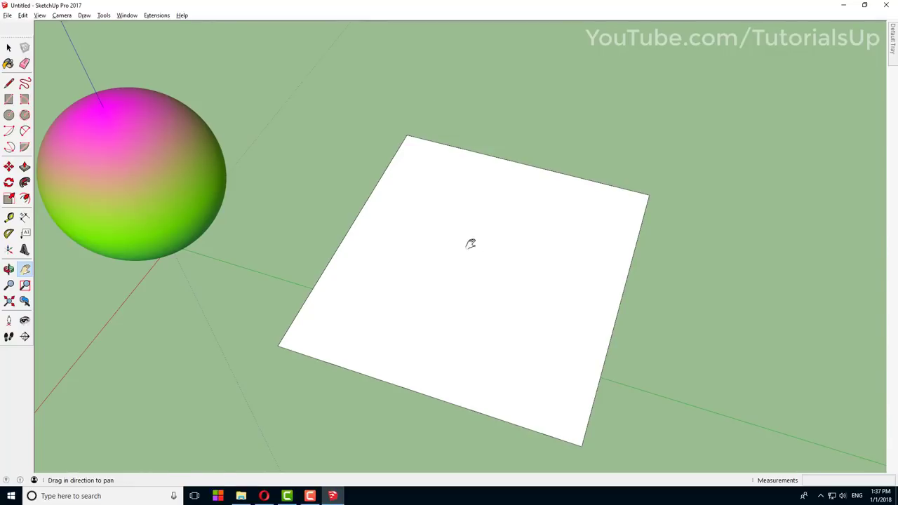
# Run Gradientate on the square with Aqua, Chartreuse and Red as the three colours
pyautogui.click(481, 265)
pyautogui.click(150, 17)
pyautogui.moveTo(177, 166)
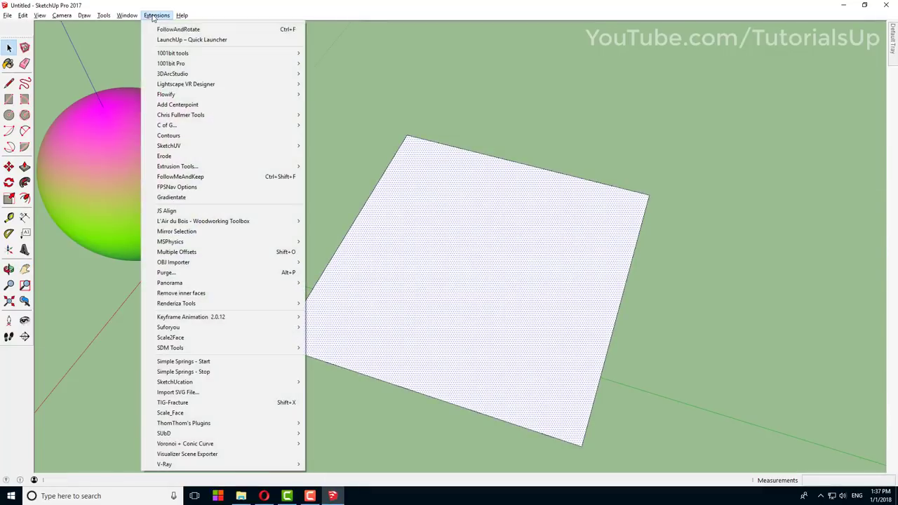
pyautogui.click(181, 197)
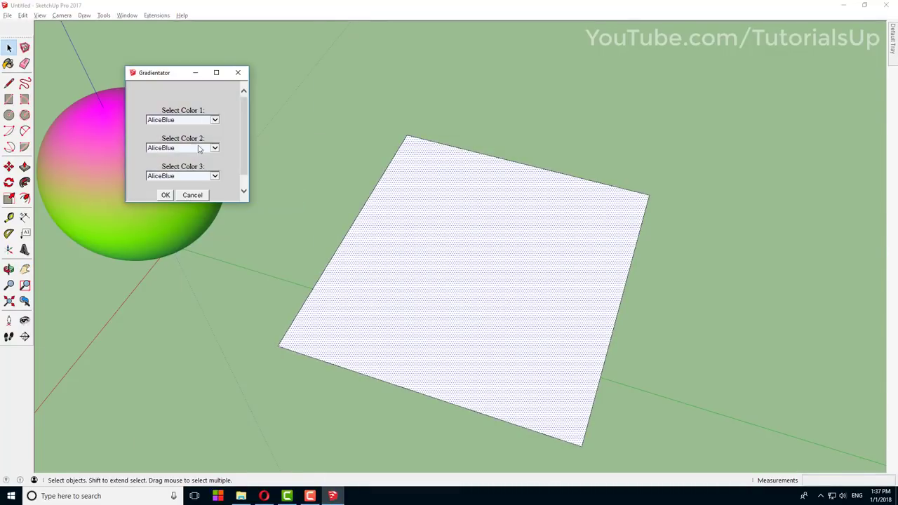
pyautogui.moveTo(240, 203); pyautogui.dragTo(240, 218)
pyautogui.click(214, 120)
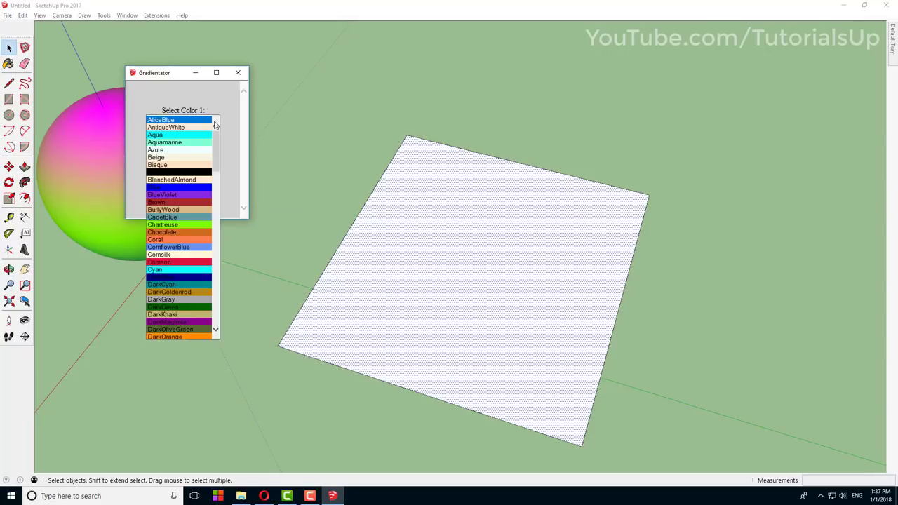
pyautogui.click(177, 135)
pyautogui.click(215, 149)
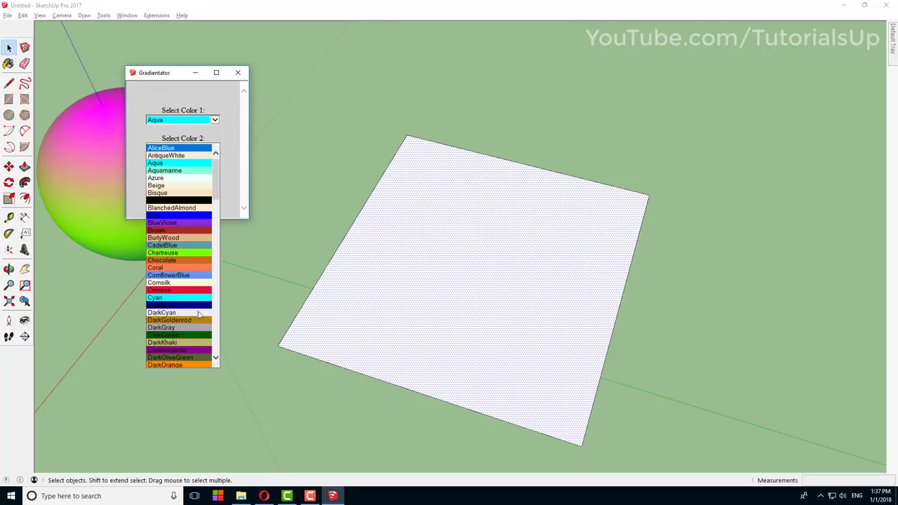
pyautogui.click(178, 252)
pyautogui.click(214, 175)
pyautogui.moveTo(214, 200); pyautogui.dragTo(209, 351)
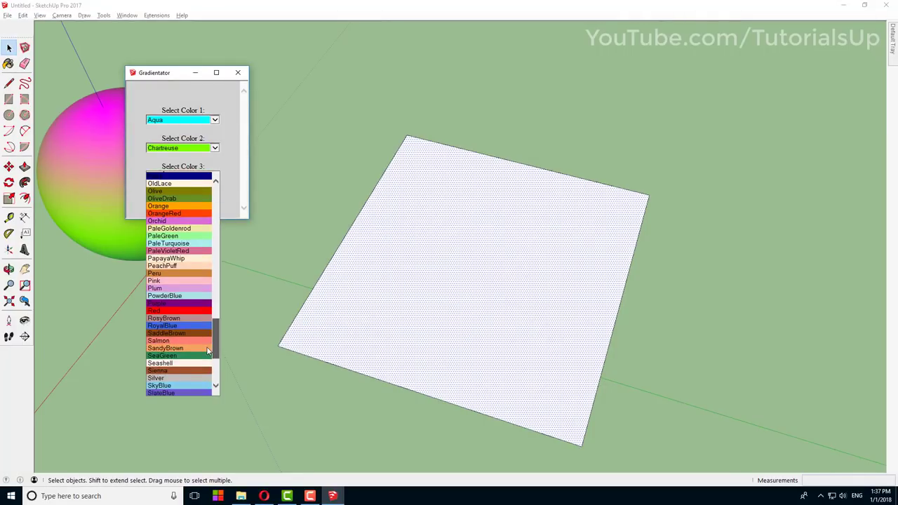
pyautogui.click(175, 310)
# Change the third colour to Magenta, apply the gradient, and orbit to view the square
pyautogui.click(167, 198)
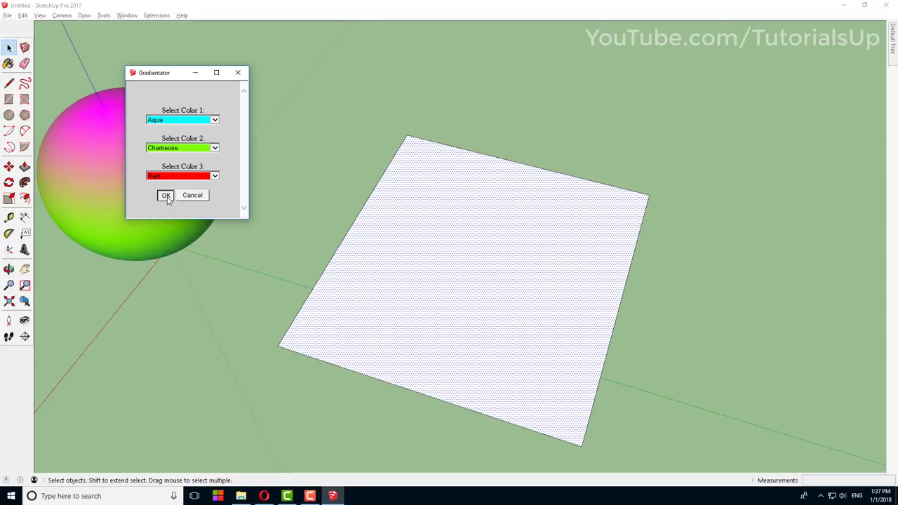
pyautogui.click(214, 176)
pyautogui.moveTo(215, 226); pyautogui.dragTo(206, 184)
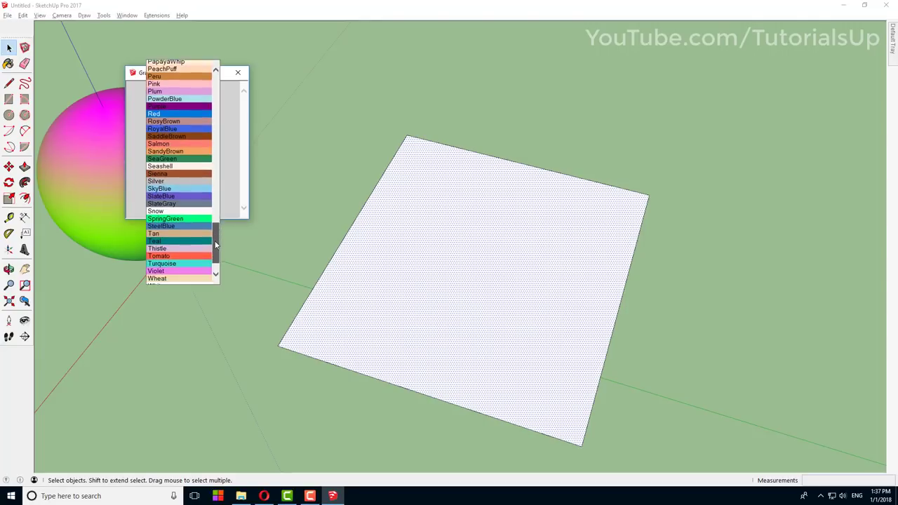
pyautogui.click(169, 150)
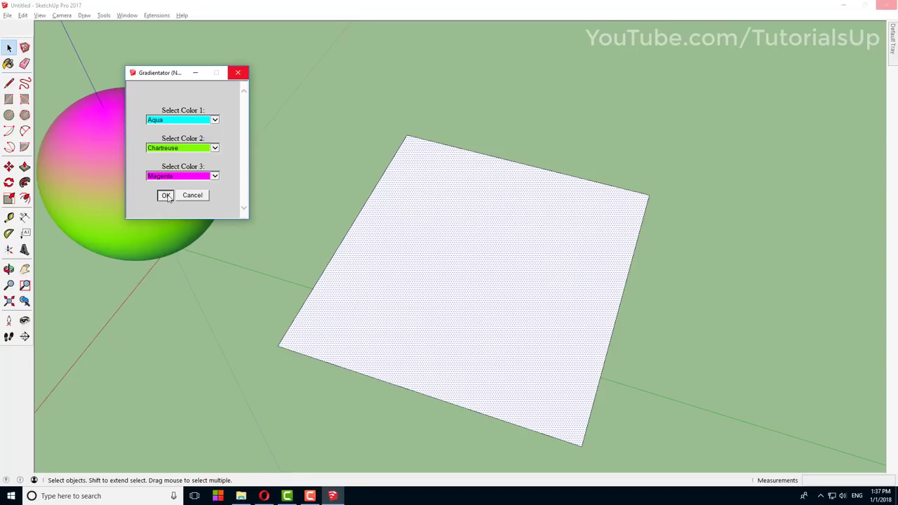
pyautogui.click(166, 196)
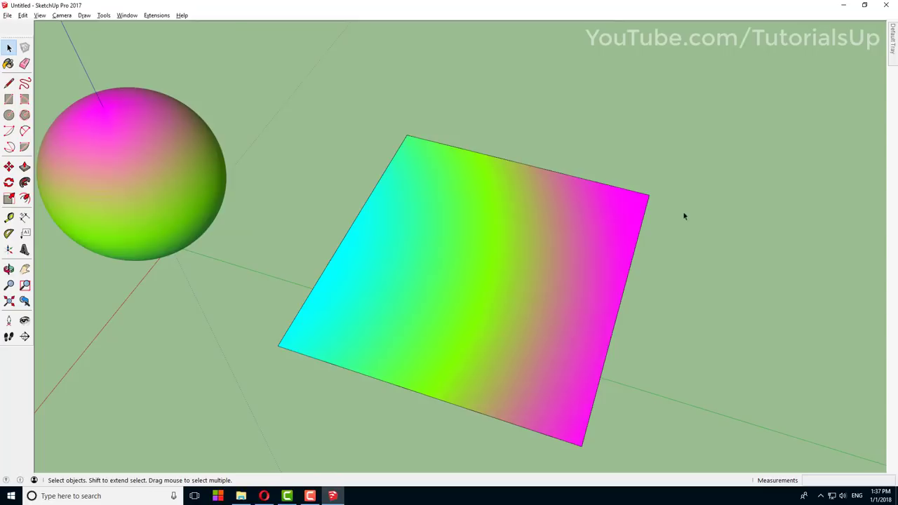
pyautogui.scroll(-3, 683, 218)
pyautogui.moveTo(683, 225)
pyautogui.mouseDown(button='middle')
pyautogui.moveTo(325, 220)
pyautogui.moveTo(632, 258)
pyautogui.mouseUp(button='middle')
pyautogui.press('h')
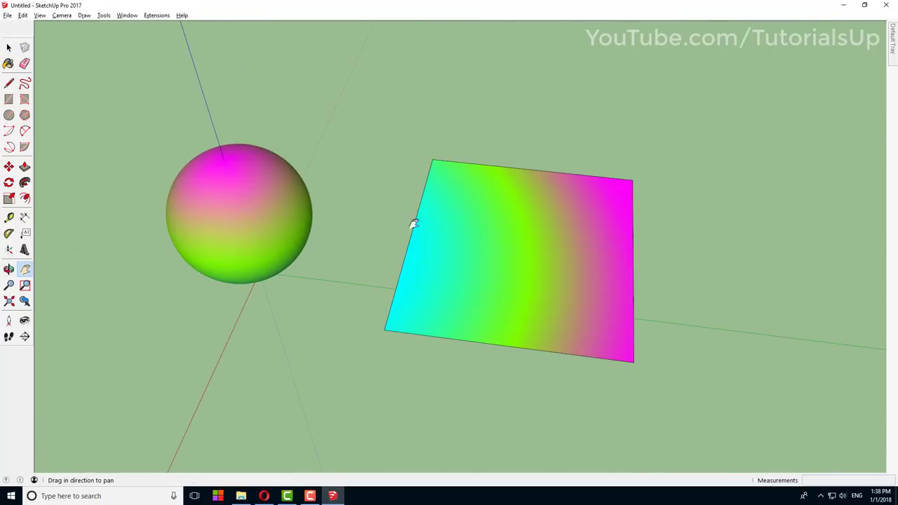
pyautogui.scroll(2, 540, 250)
pyautogui.scroll(2, 533, 249)
pyautogui.scroll(-2, 411, 168)
pyautogui.moveTo(411, 206); pyautogui.dragTo(494, 228)
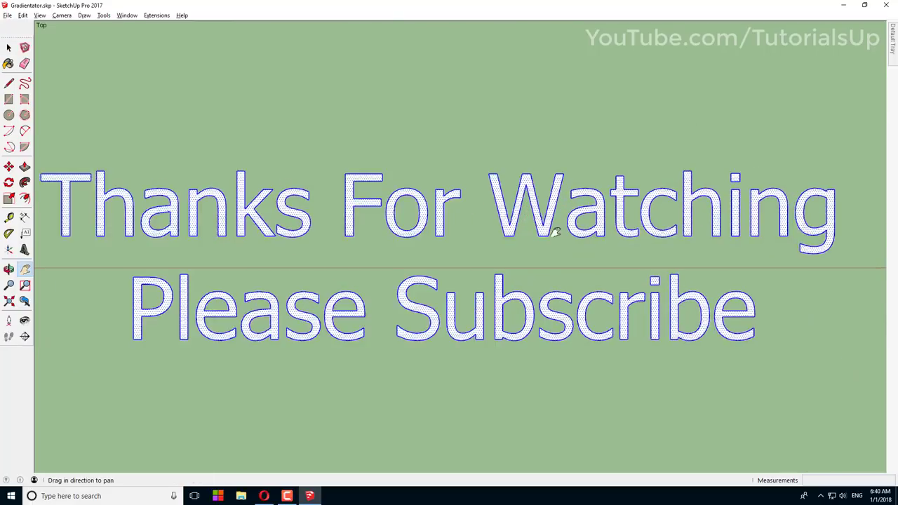
# Run Gradientate on the lettering and pick Red as the first colour
pyautogui.scroll(1, 554, 232)
pyautogui.scroll(-1, 557, 231)
pyautogui.scroll(-1, 561, 235)
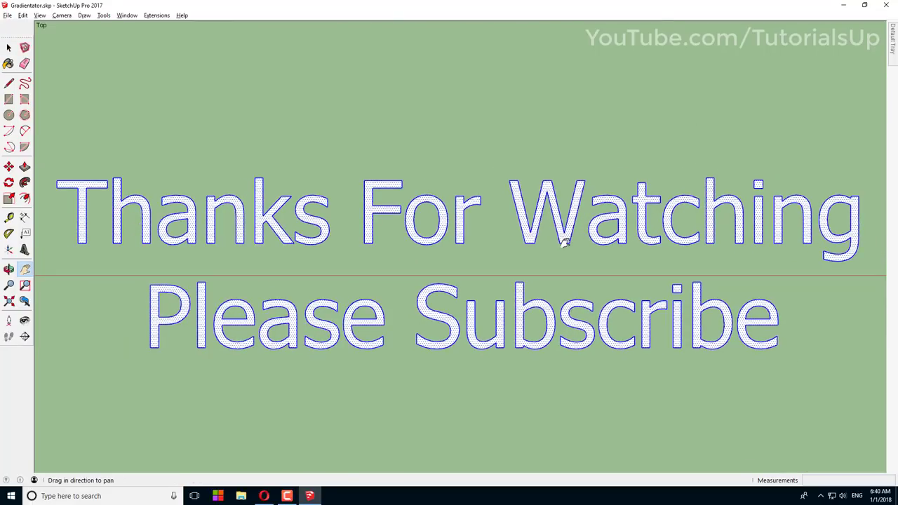
pyautogui.scroll(1, 563, 237)
pyautogui.moveTo(559, 244); pyautogui.dragTo(537, 223)
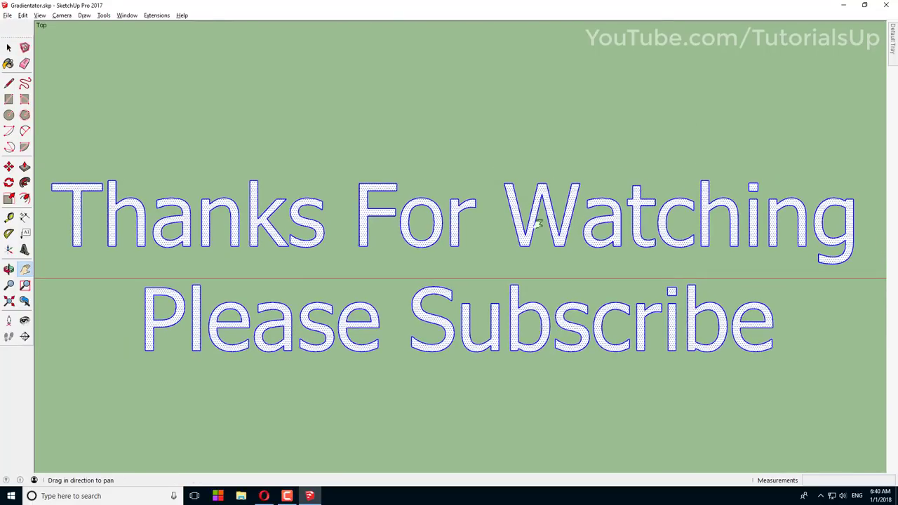
pyautogui.click(155, 16)
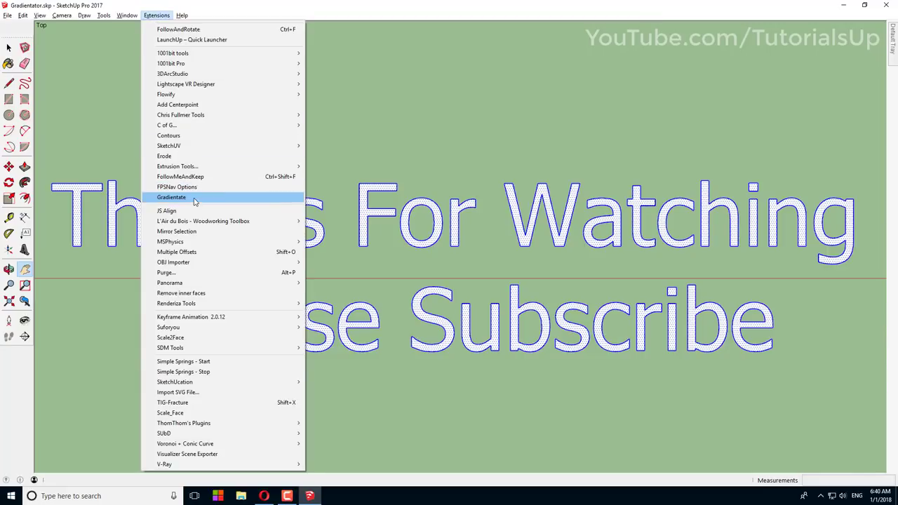
pyautogui.click(259, 201)
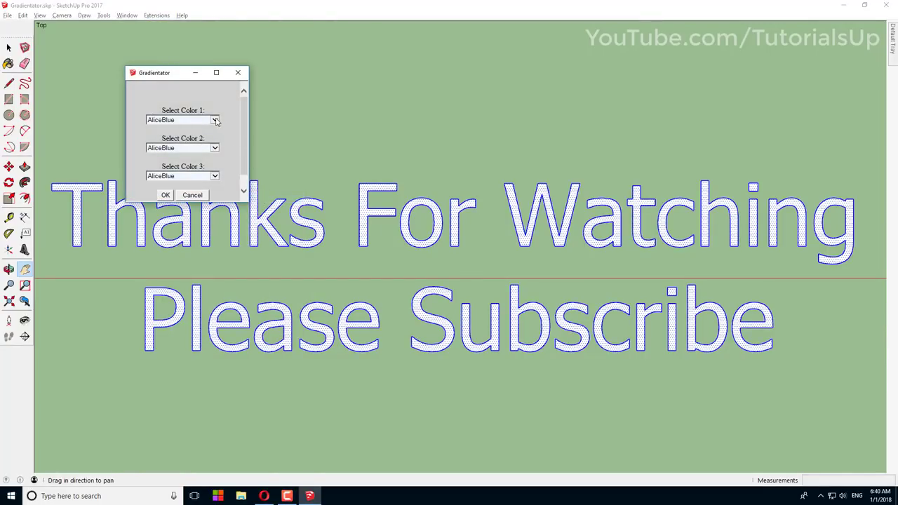
pyautogui.click(215, 120)
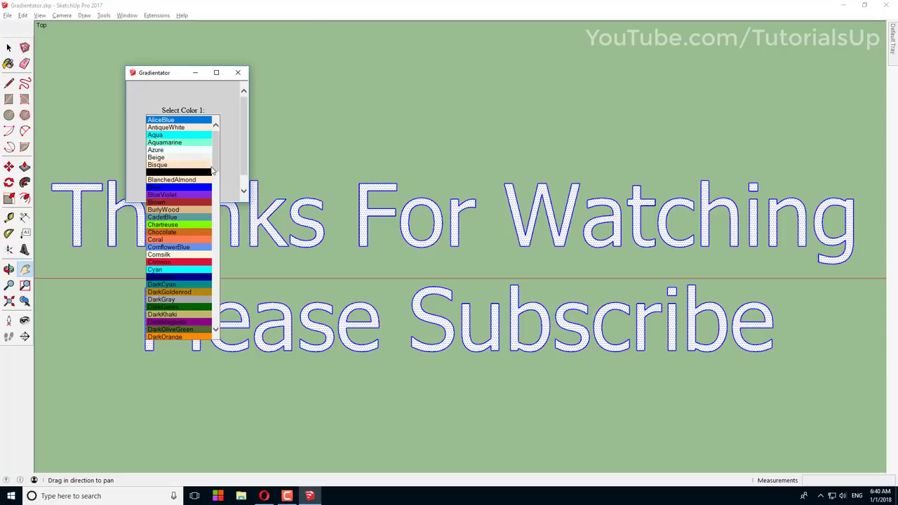
pyautogui.moveTo(215, 156); pyautogui.dragTo(220, 299)
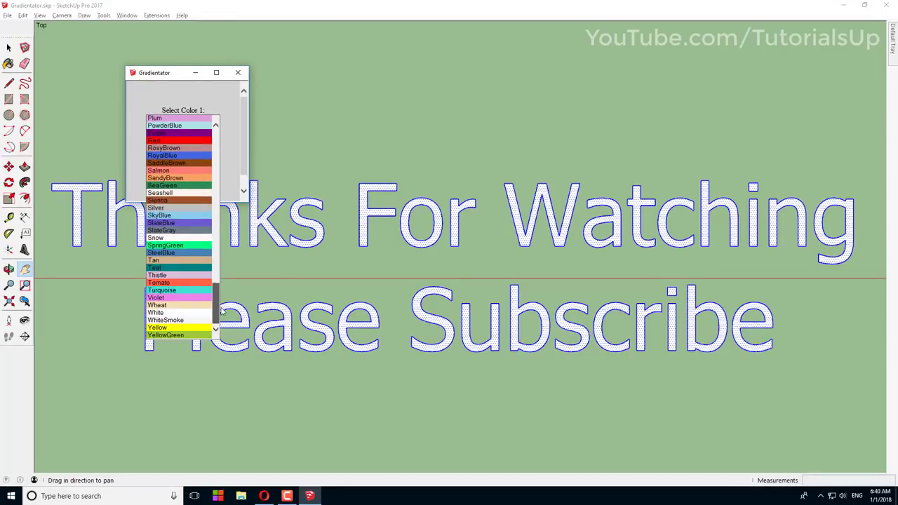
pyautogui.click(192, 187)
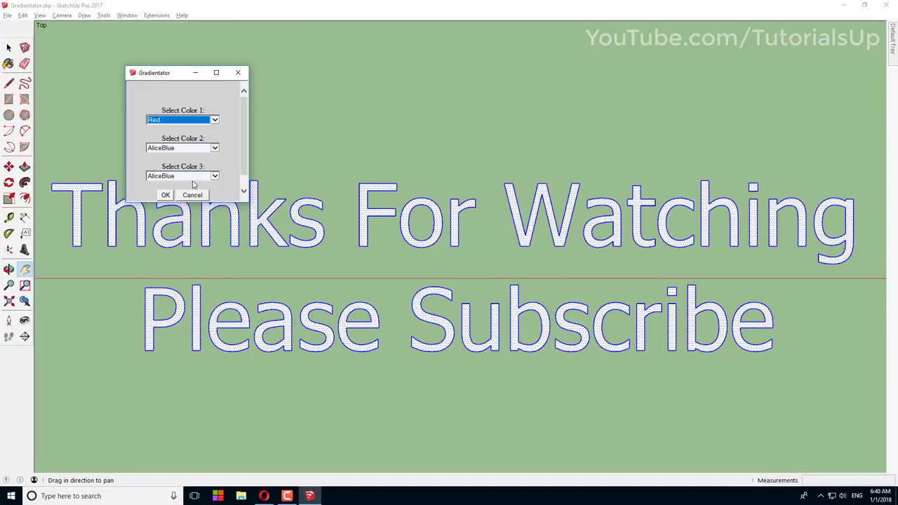
# Set GreenYellow and Cyan as the second and third colours and apply the gradient
pyautogui.click(215, 148)
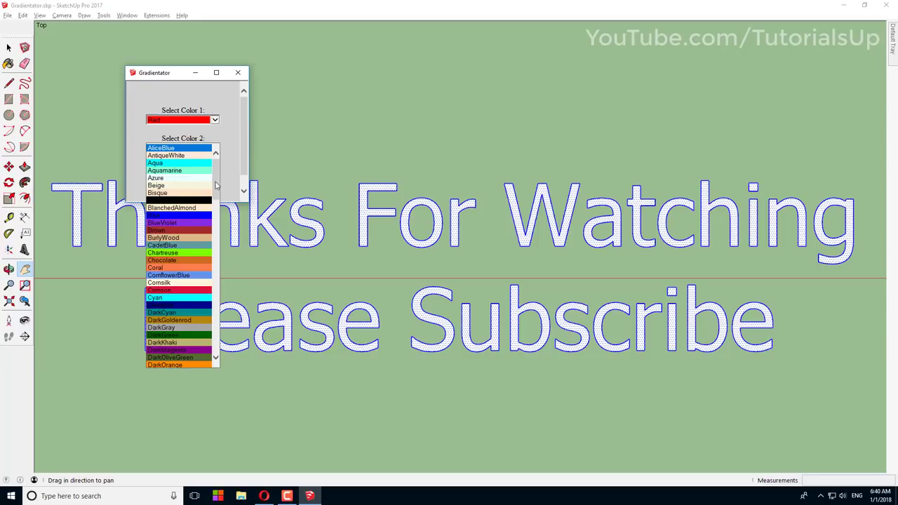
pyautogui.moveTo(216, 184); pyautogui.dragTo(214, 239)
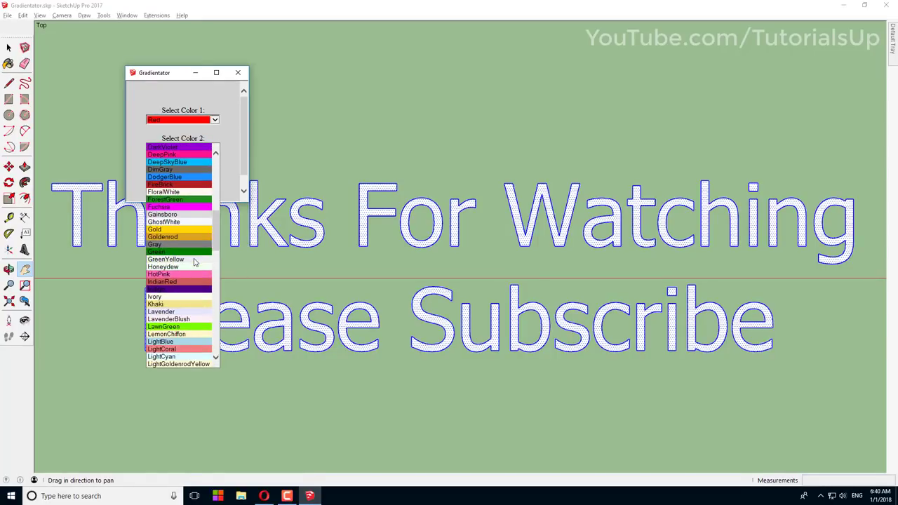
pyautogui.click(183, 259)
pyautogui.click(215, 176)
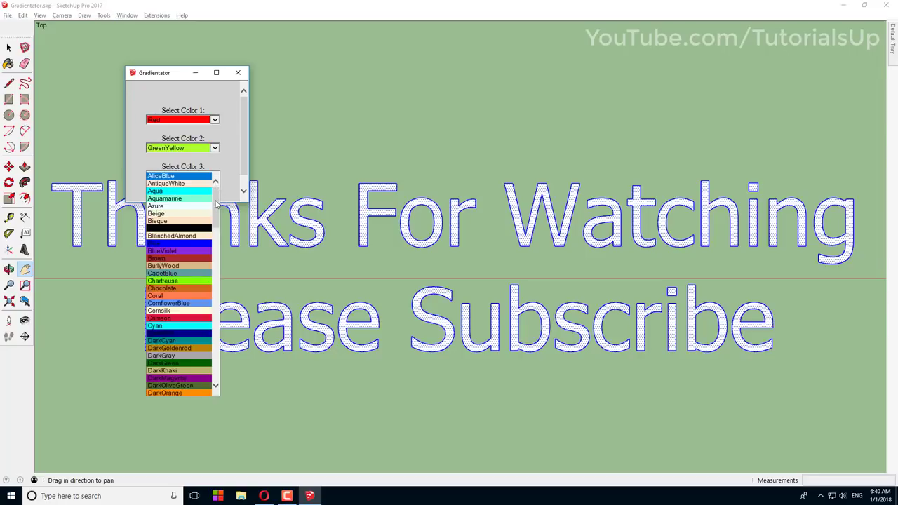
pyautogui.moveTo(215, 204)
pyautogui.mouseDown()
pyautogui.moveTo(215, 273)
pyautogui.moveTo(215, 210)
pyautogui.mouseUp()
pyautogui.click(193, 224)
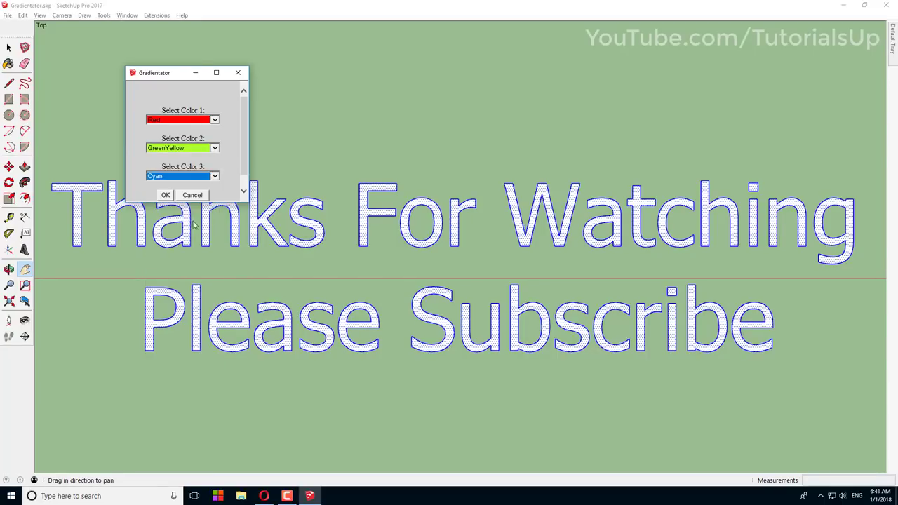
pyautogui.click(167, 196)
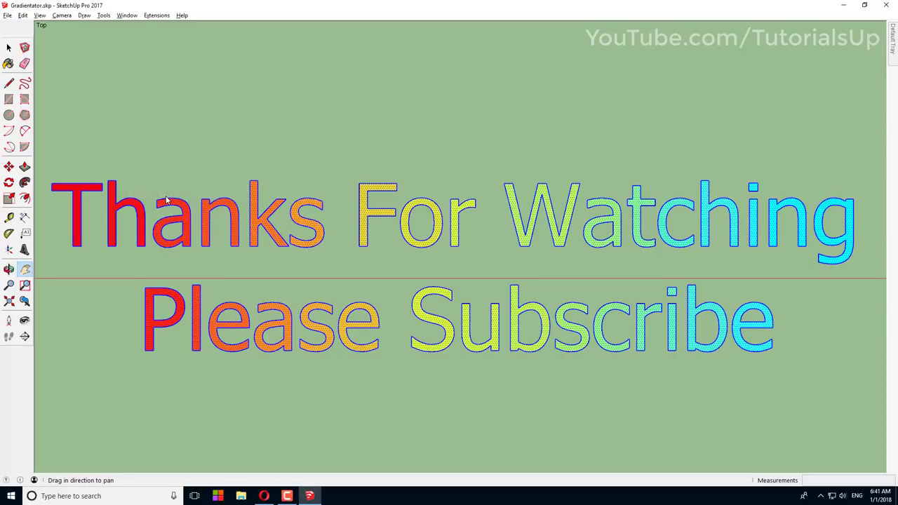
# Deselect the lettering and orbit to a perspective view of the red-to-cyan text
pyautogui.press('space')
pyautogui.click(279, 135)
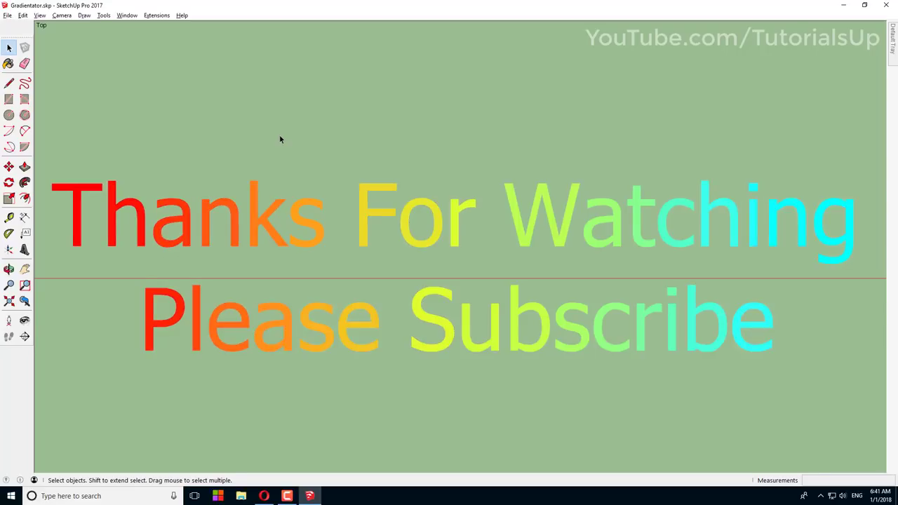
pyautogui.moveTo(372, 200); pyautogui.dragTo(267, 46, button='middle')
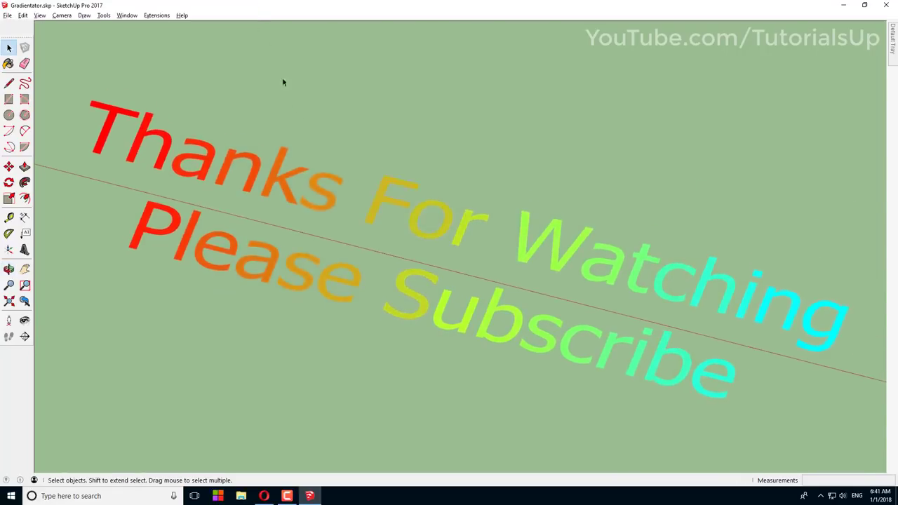
pyautogui.moveTo(282, 83); pyautogui.dragTo(300, 135, button='middle')
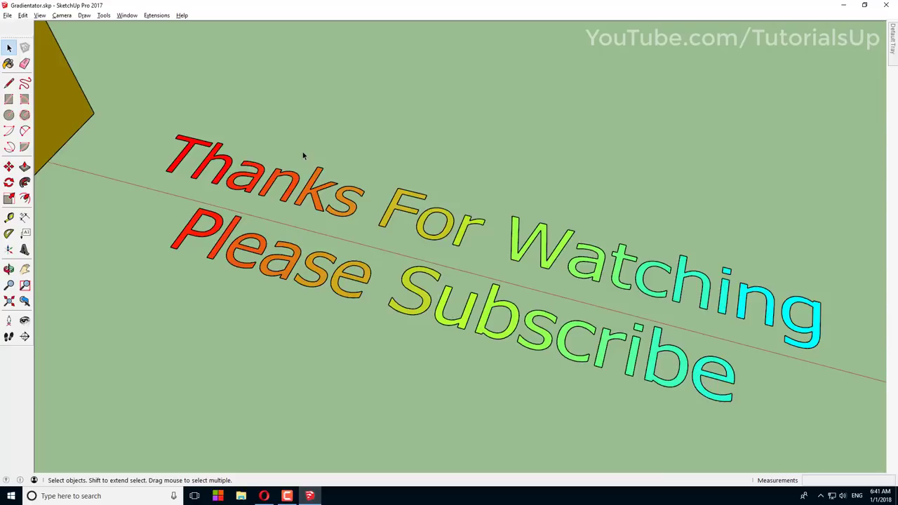